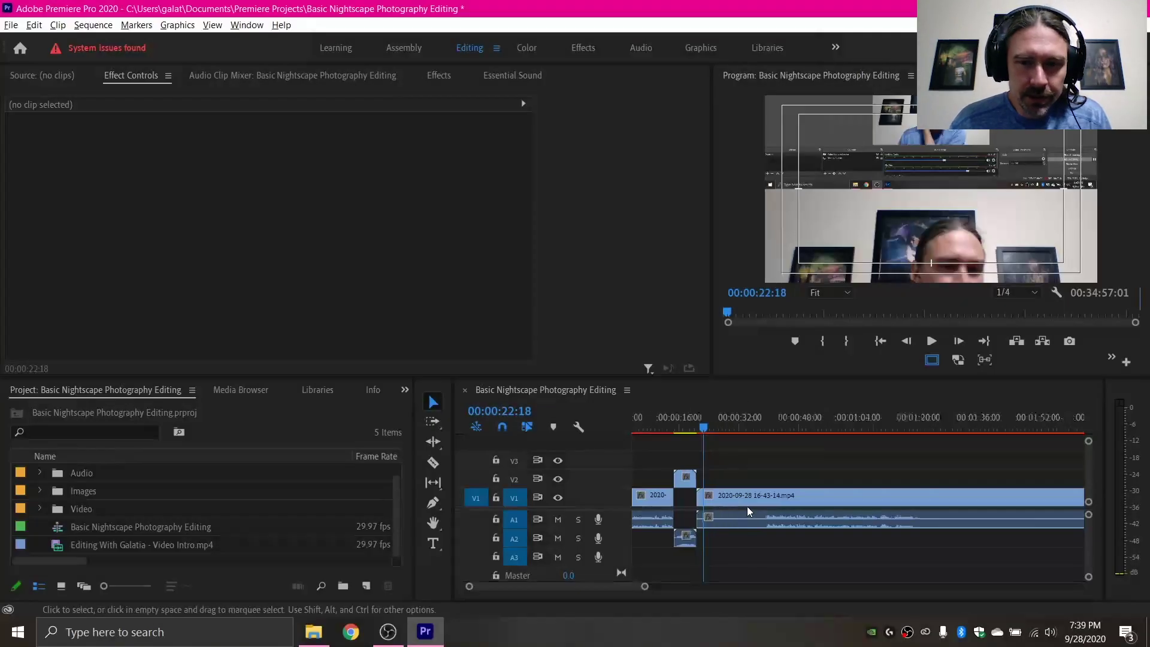
Bring the end of the V1 recording near 00:35:00 into view and zoom in on it.
scroll(754, 509, down, 5)
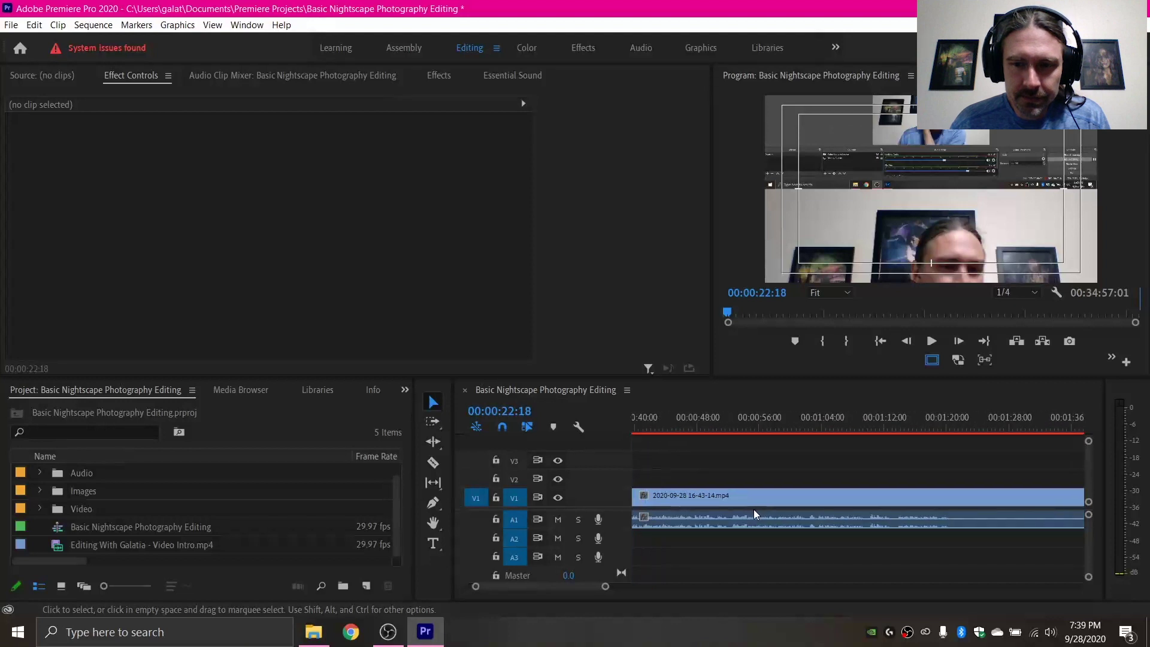
scroll(771, 502, down, 5)
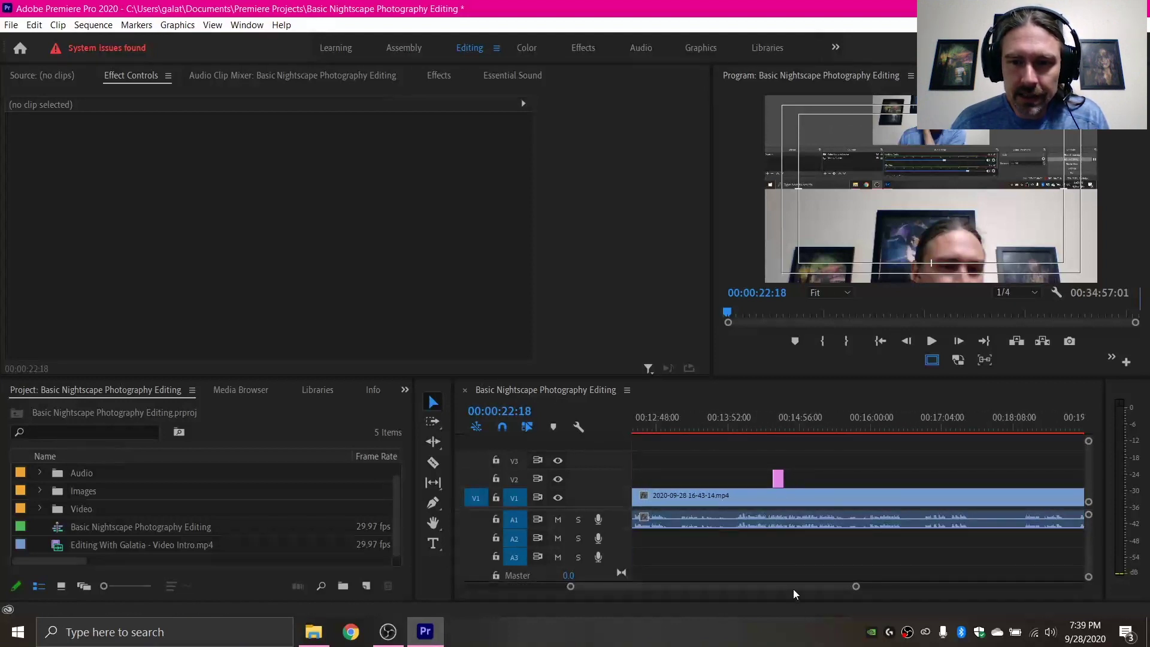
drag(793, 588, 943, 592)
scroll(897, 512, up, 3)
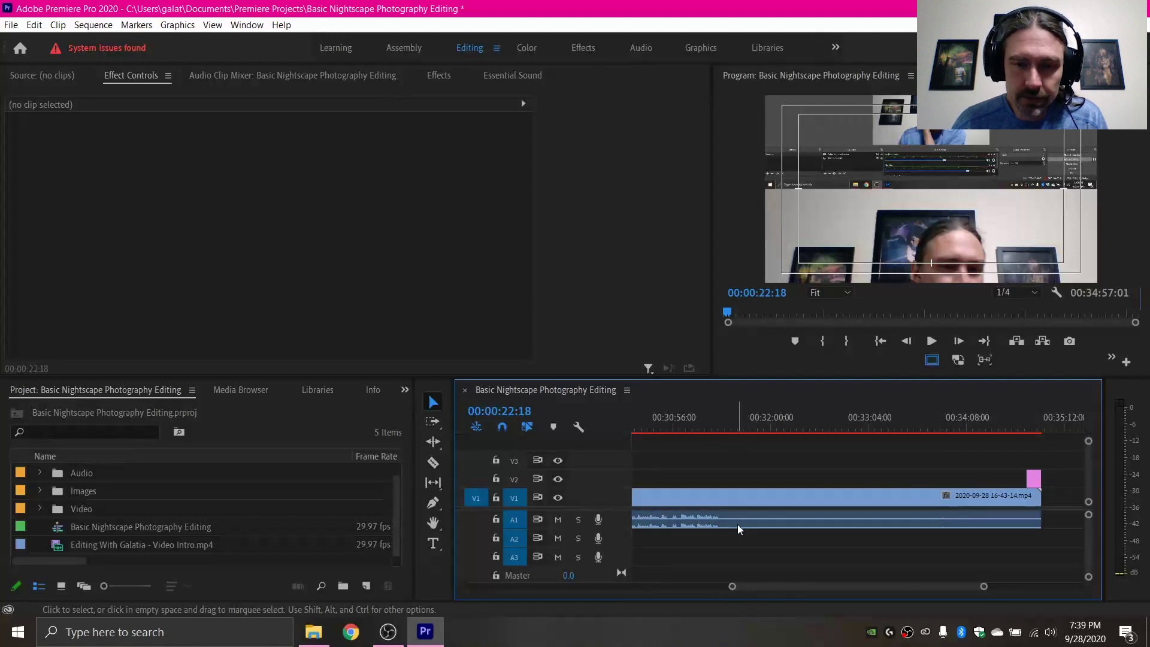
scroll(737, 523, down, 5)
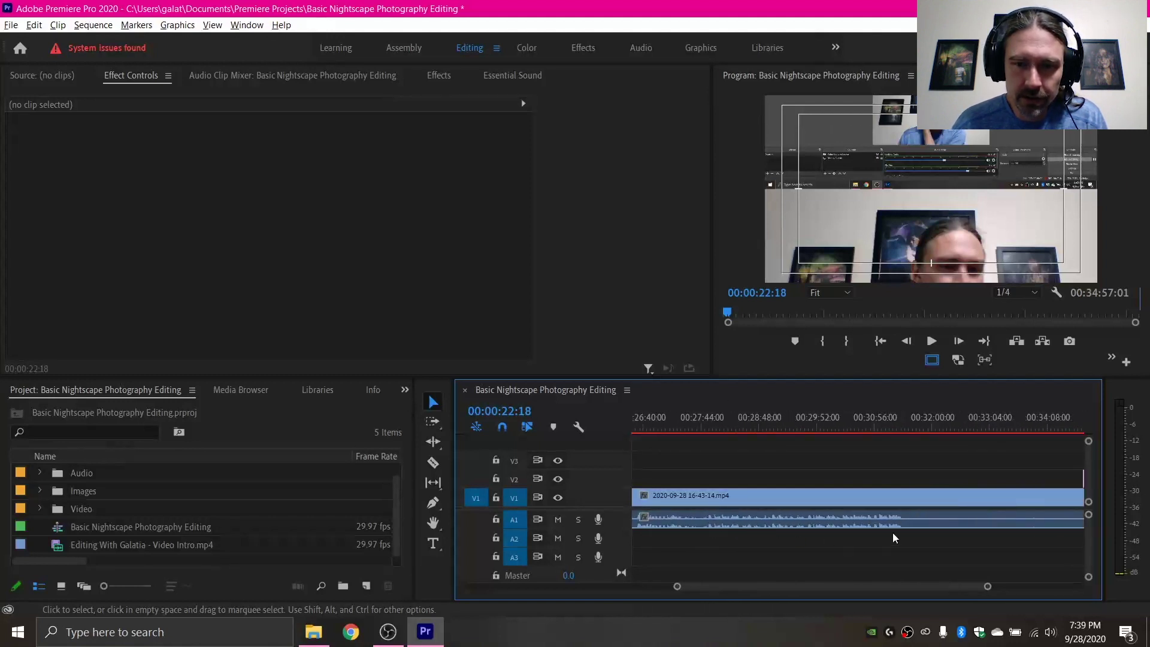
scroll(893, 537, up, 4)
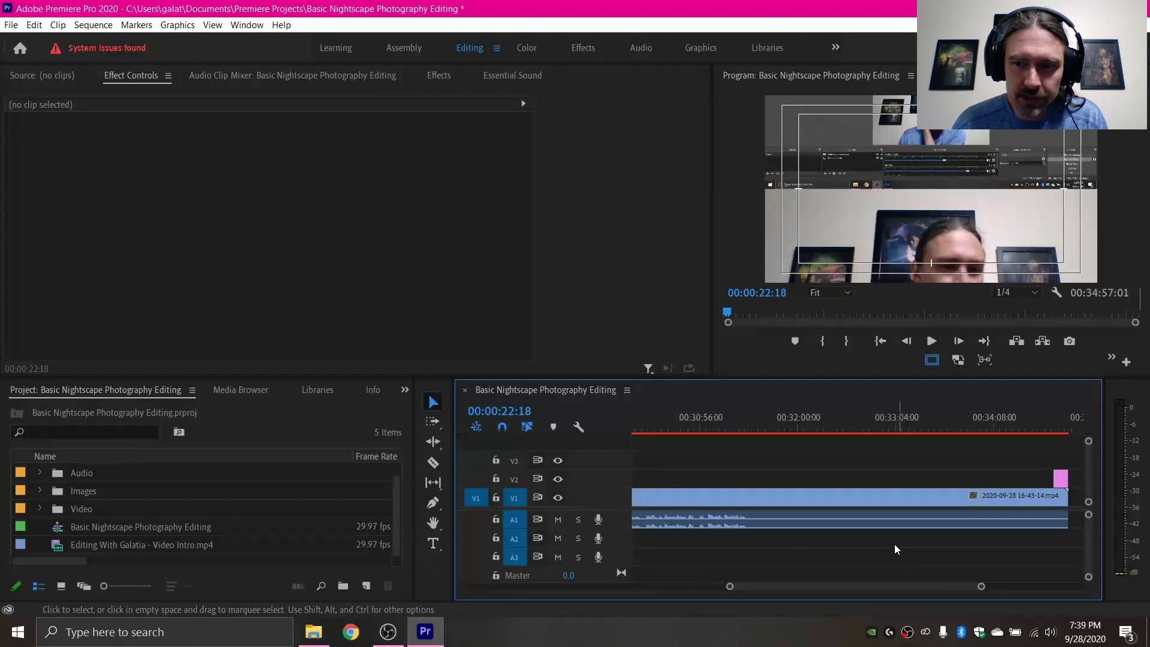
scroll(888, 542, down, 1)
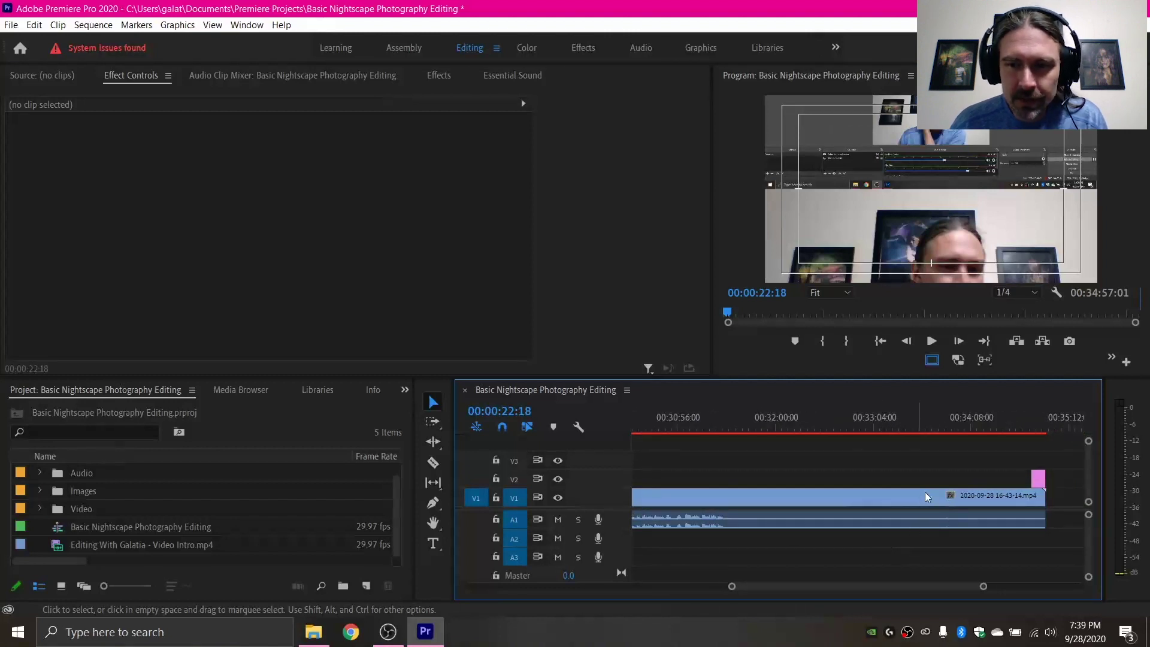
key(c)
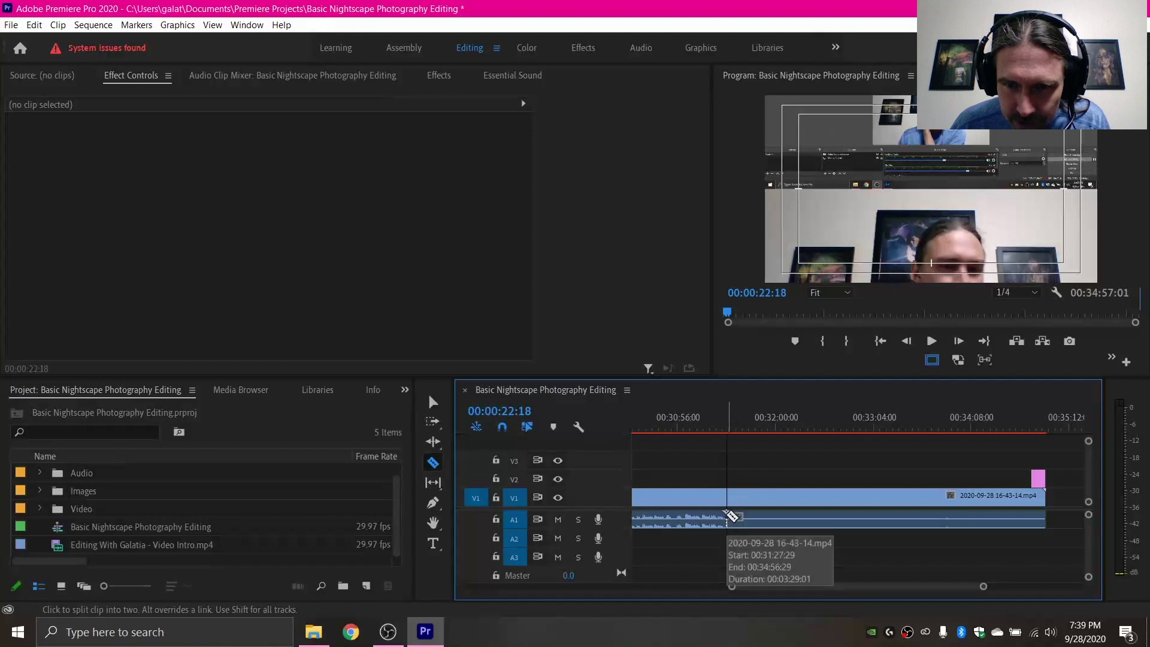
Razor the recording at 00:31:27:29 and delete the trailing piece.
click(728, 518)
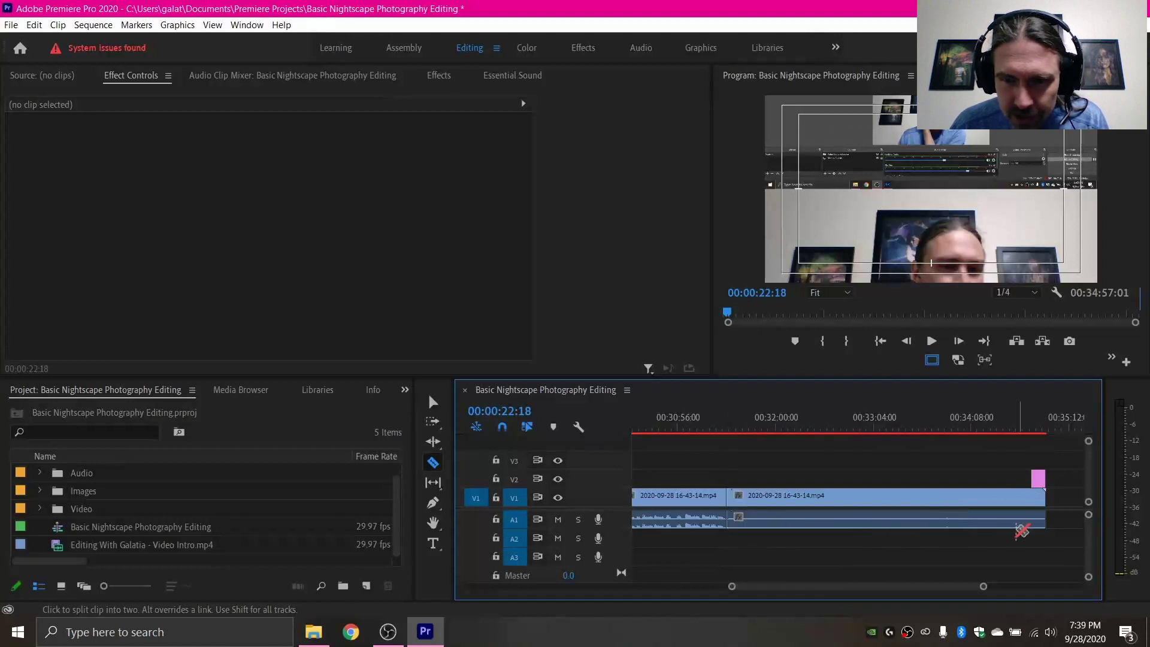
key(v)
click(804, 499)
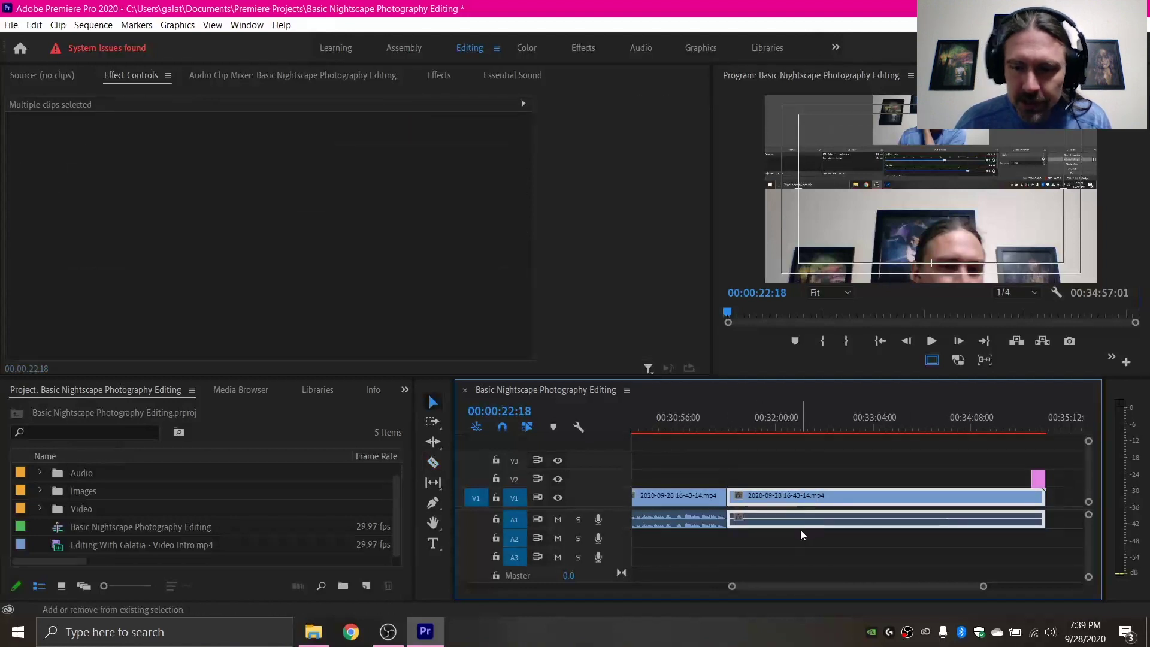
key(Delete)
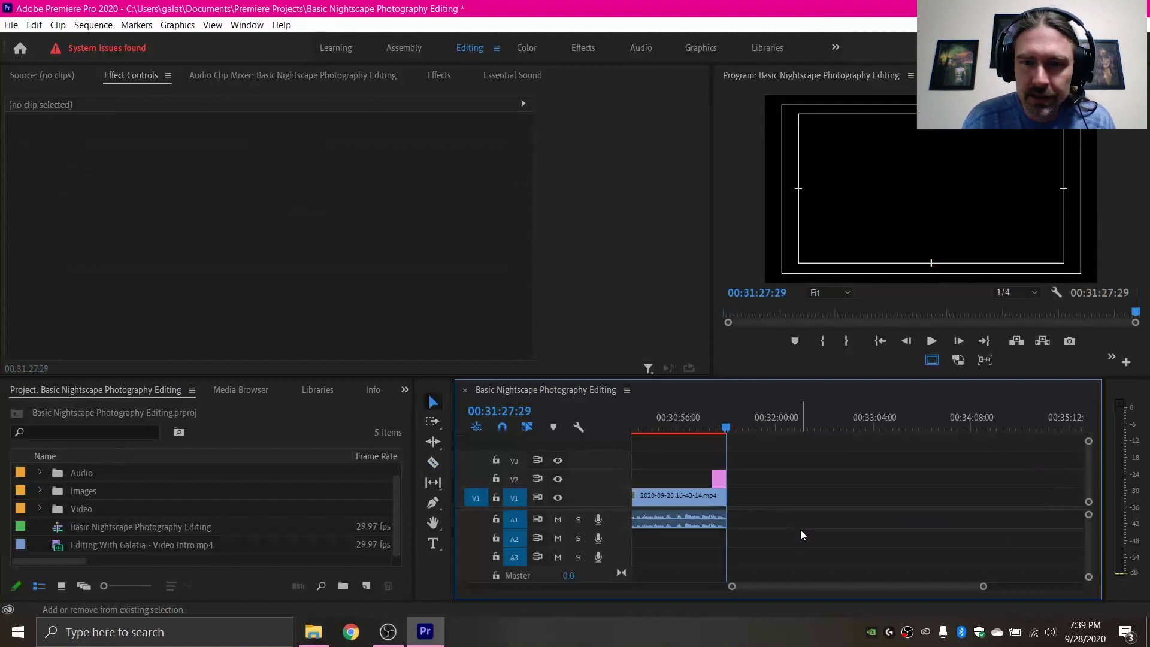
Scroll back along the timeline and set the playhead to 00:17:16:24.
scroll(800, 530, up, 5)
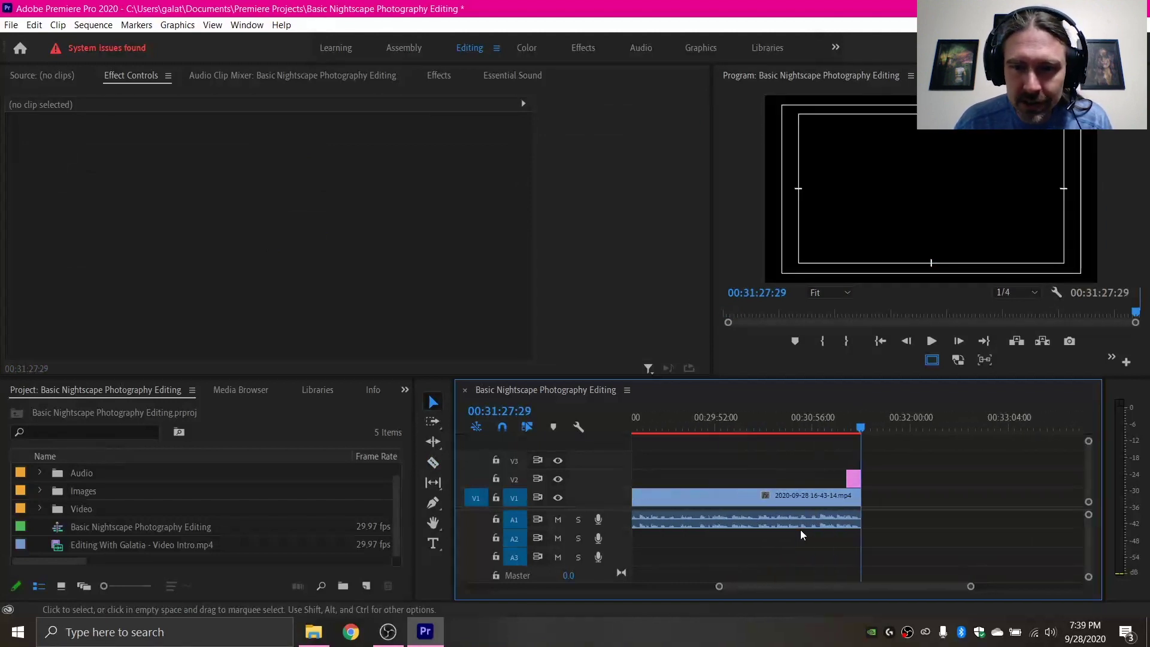
scroll(804, 530, up, 5)
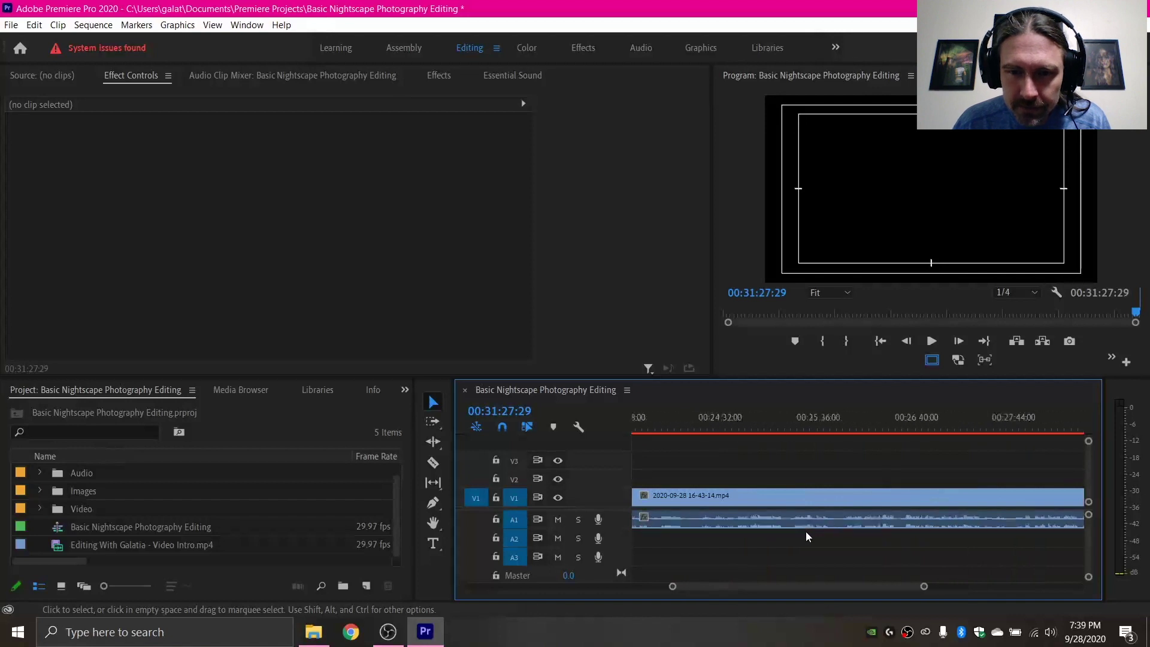
scroll(806, 531, up, 5)
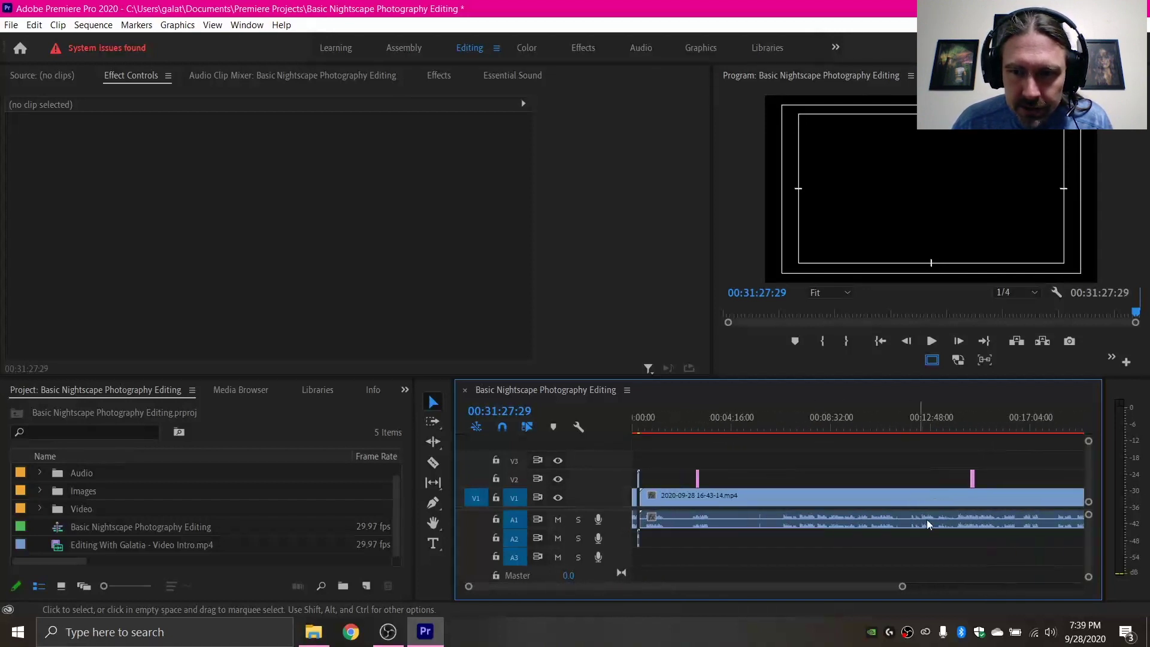
scroll(982, 521, down, 3)
scroll(946, 524, up, 4)
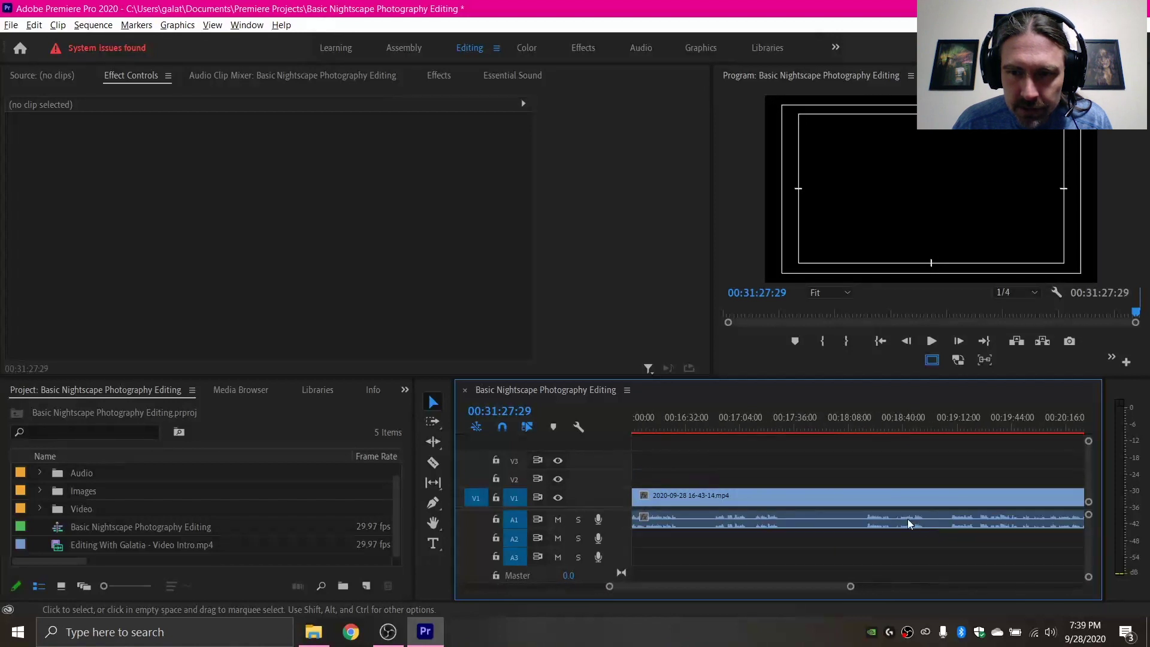
scroll(845, 512, down, 3)
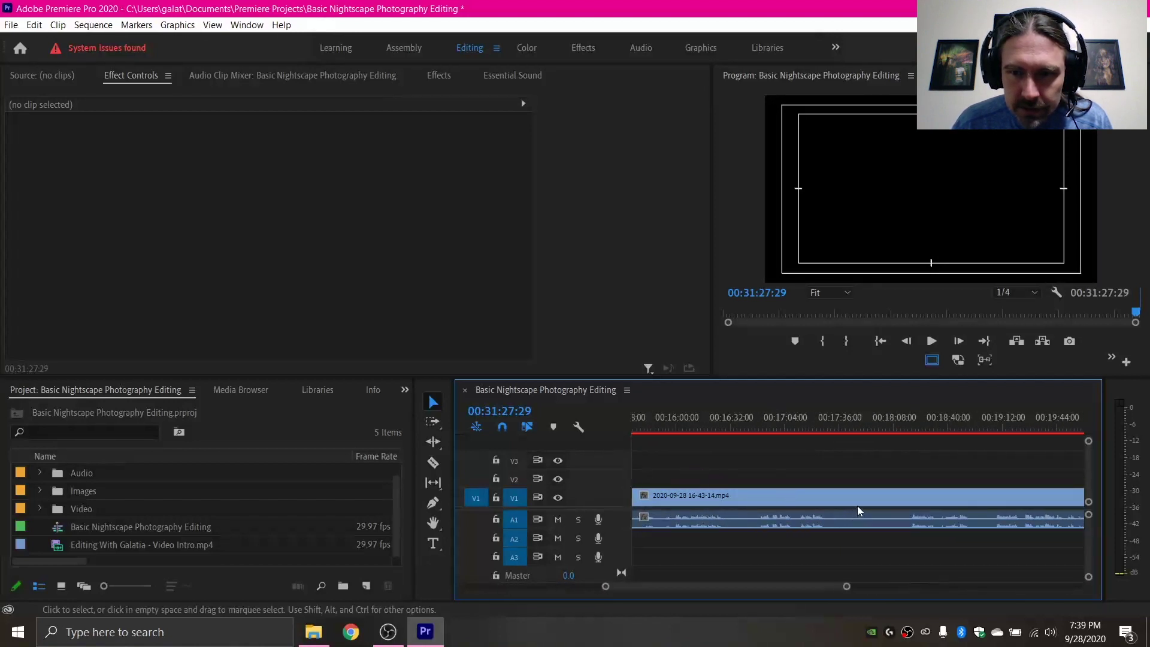
click(763, 419)
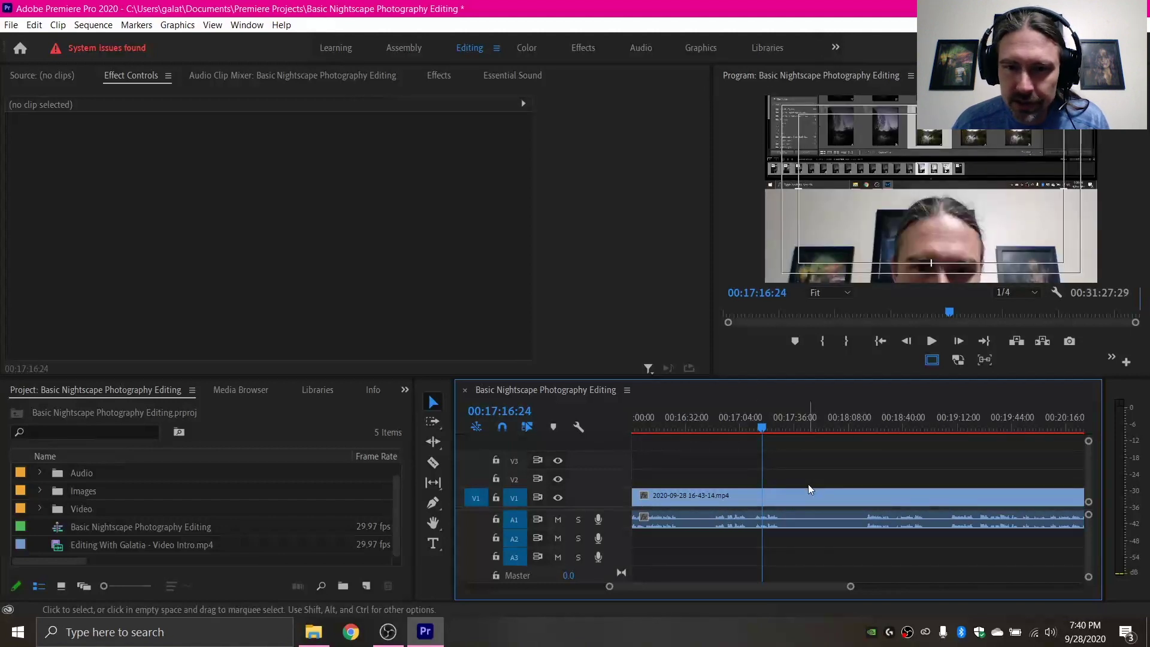
Play the recording from 00:17:16:24 to review, then park the playhead at 00:17:27:18.
key(space)
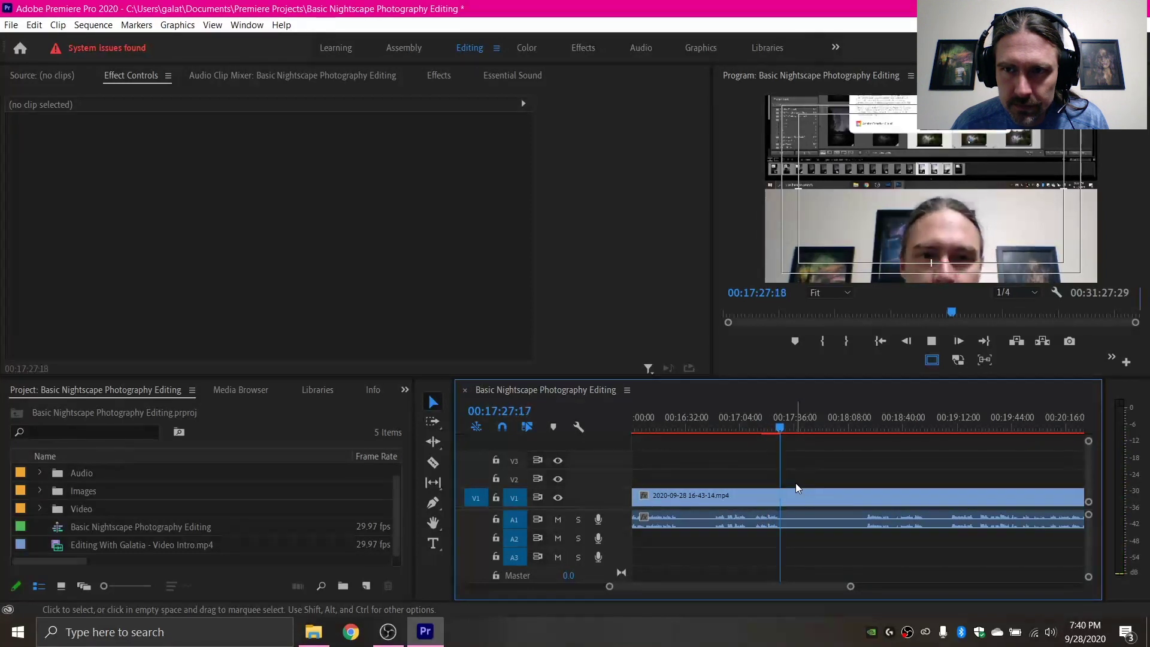
key(space)
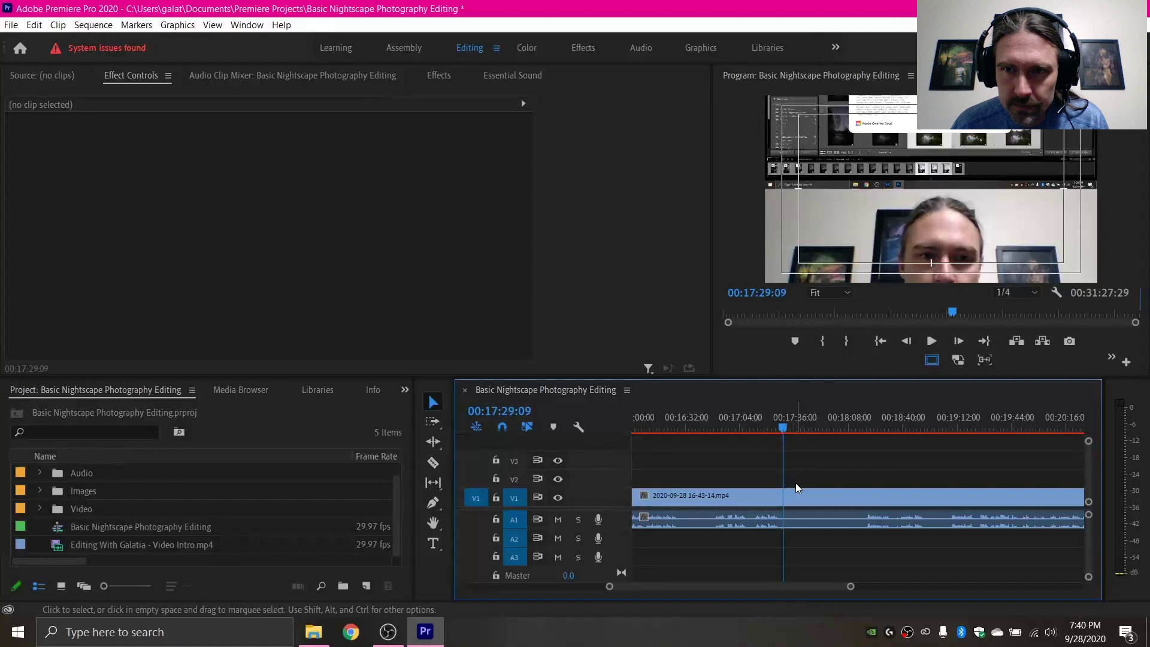
key(minus)
key(minus)
key(minus)
key(minus)
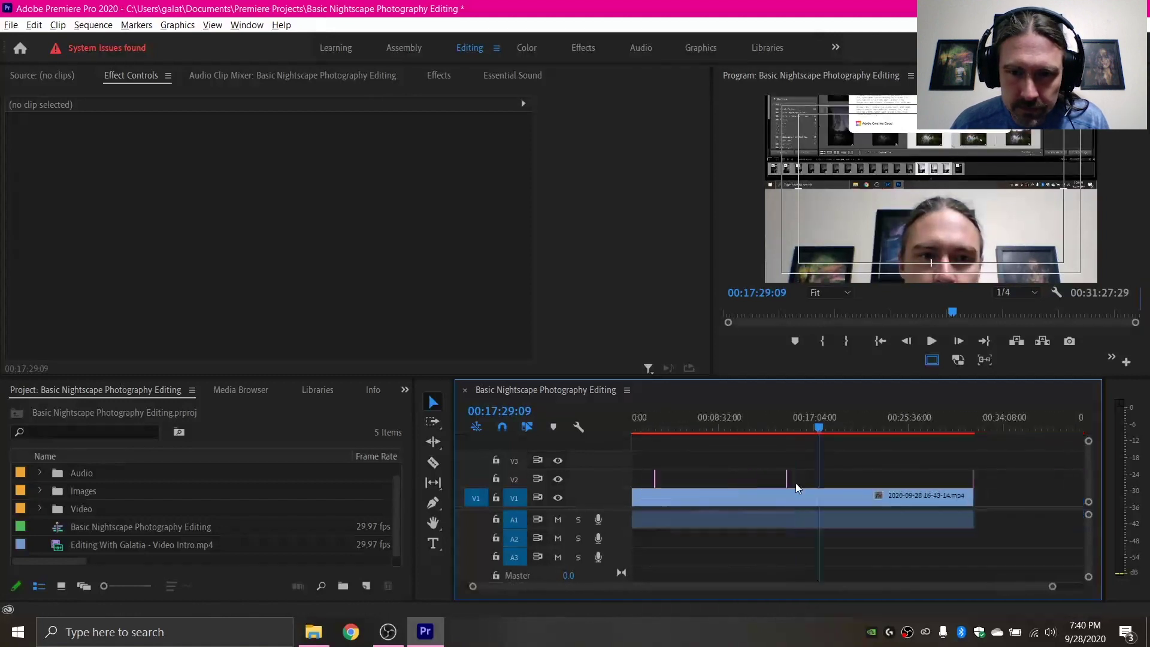
key(equal)
key(equal)
key(equal)
key(equal)
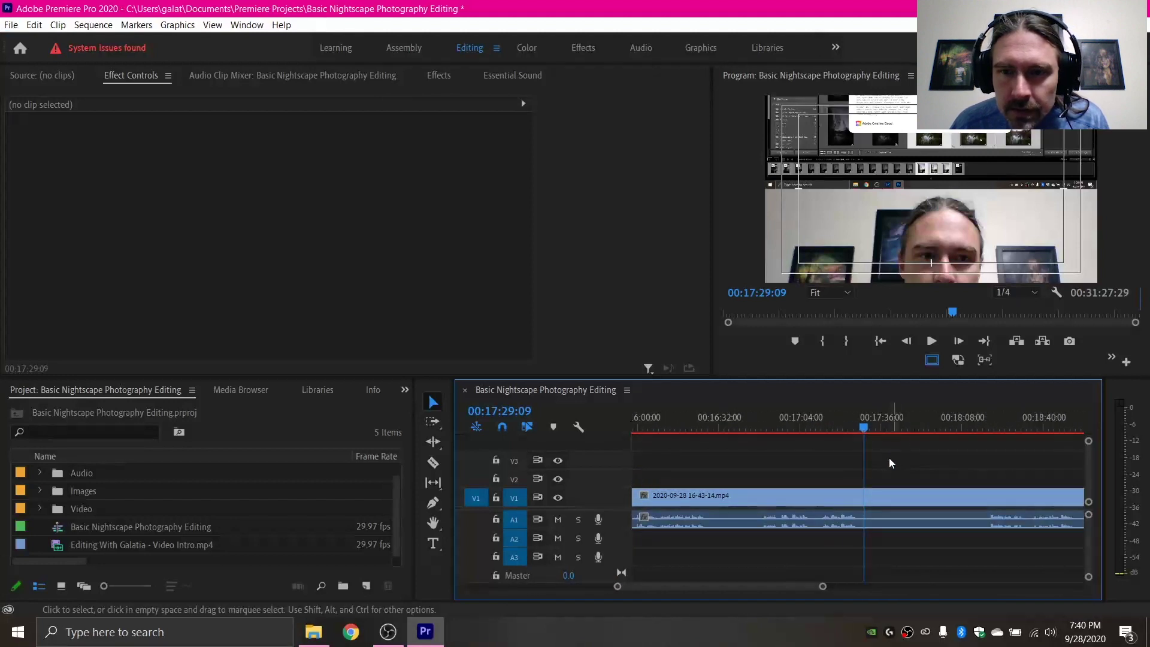
drag(862, 429, 858, 430)
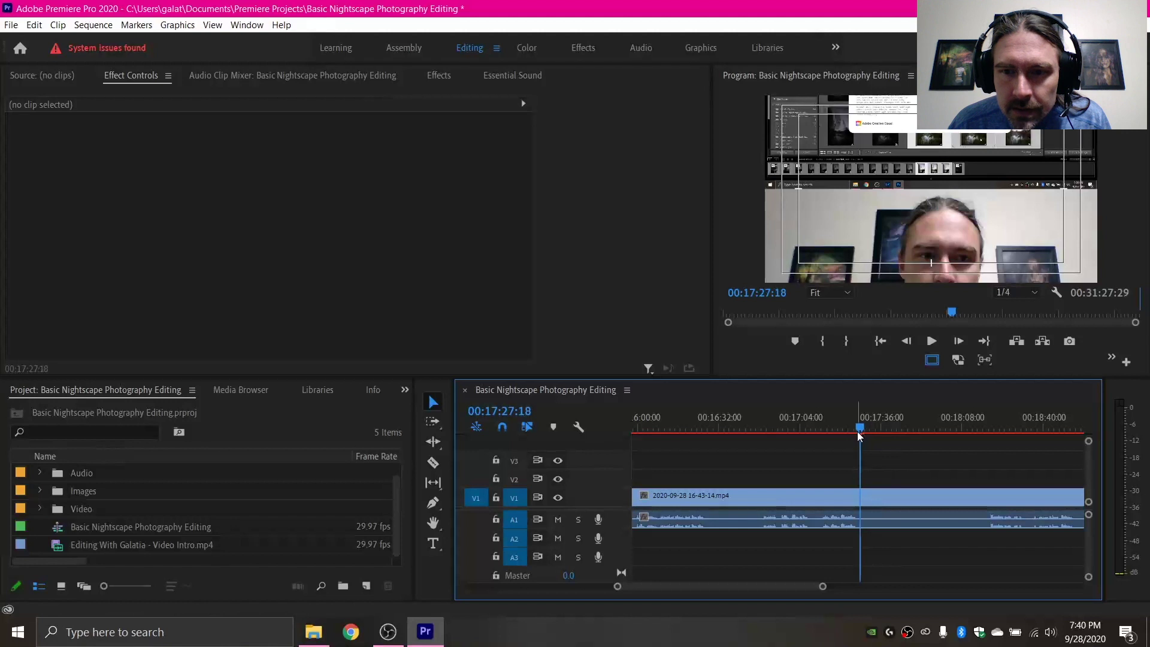
Razor the recording at 00:17:27:18 and find where the pause ends, at 00:18:21:06.
scroll(893, 514, down, 5)
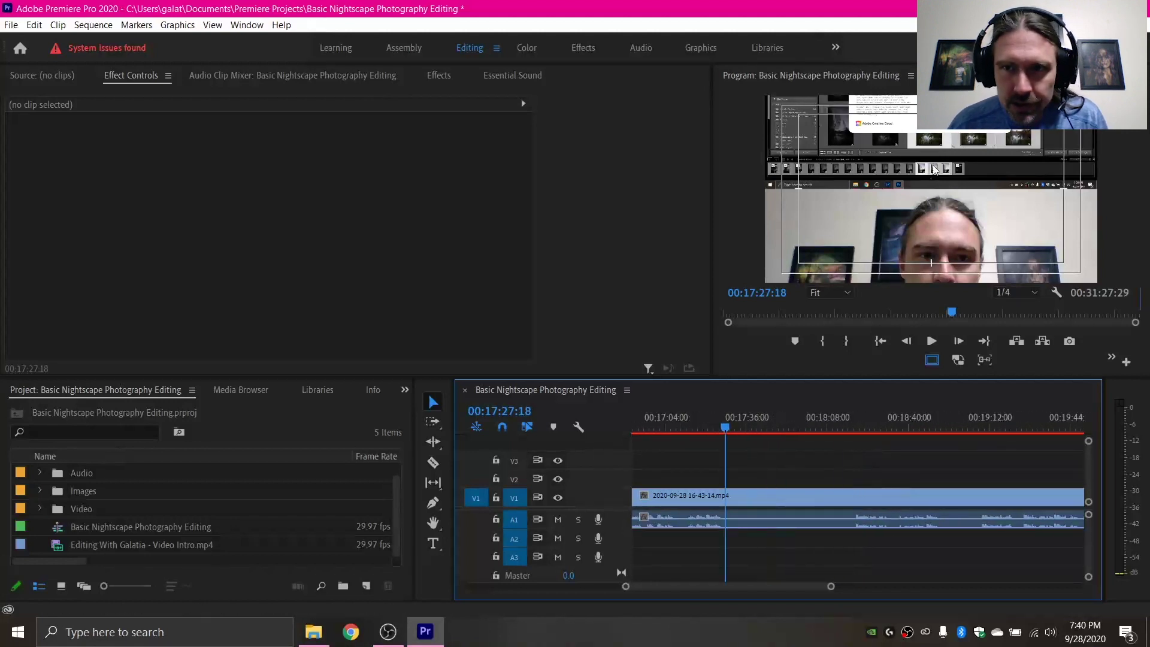
key(c)
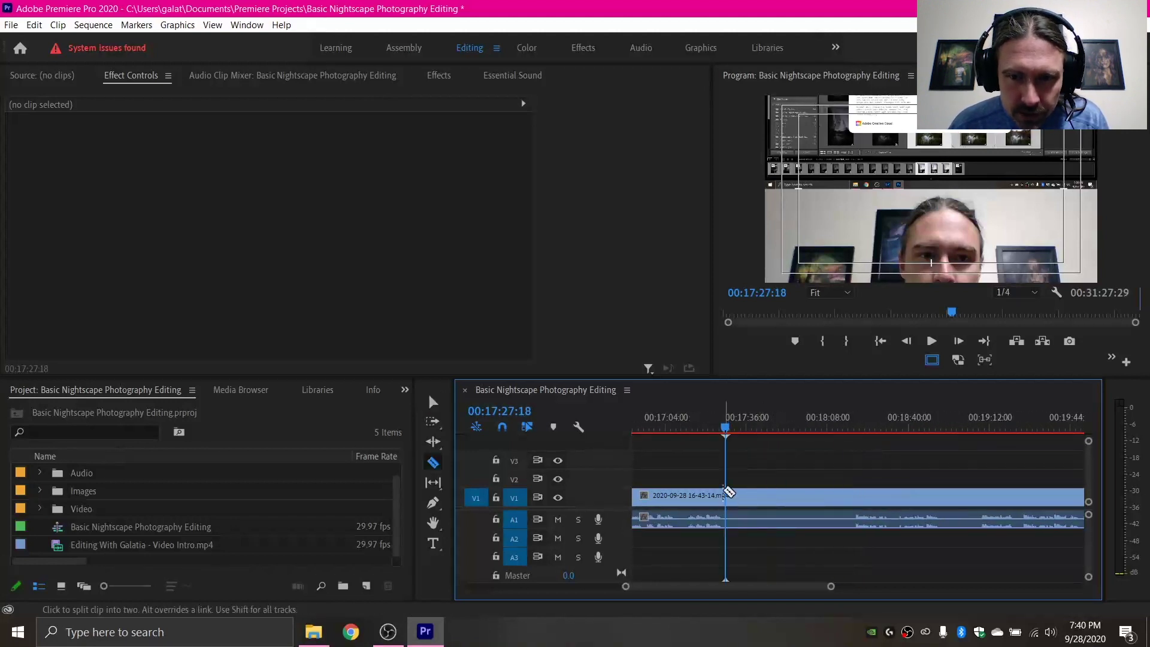
click(731, 517)
click(854, 429)
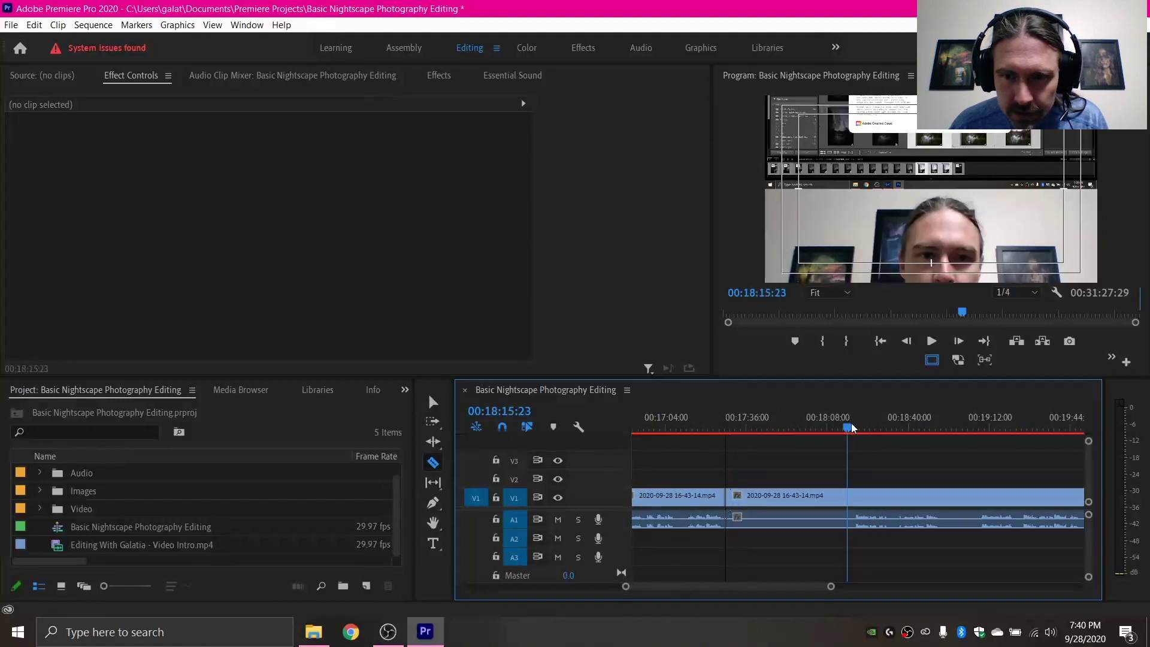
click(854, 428)
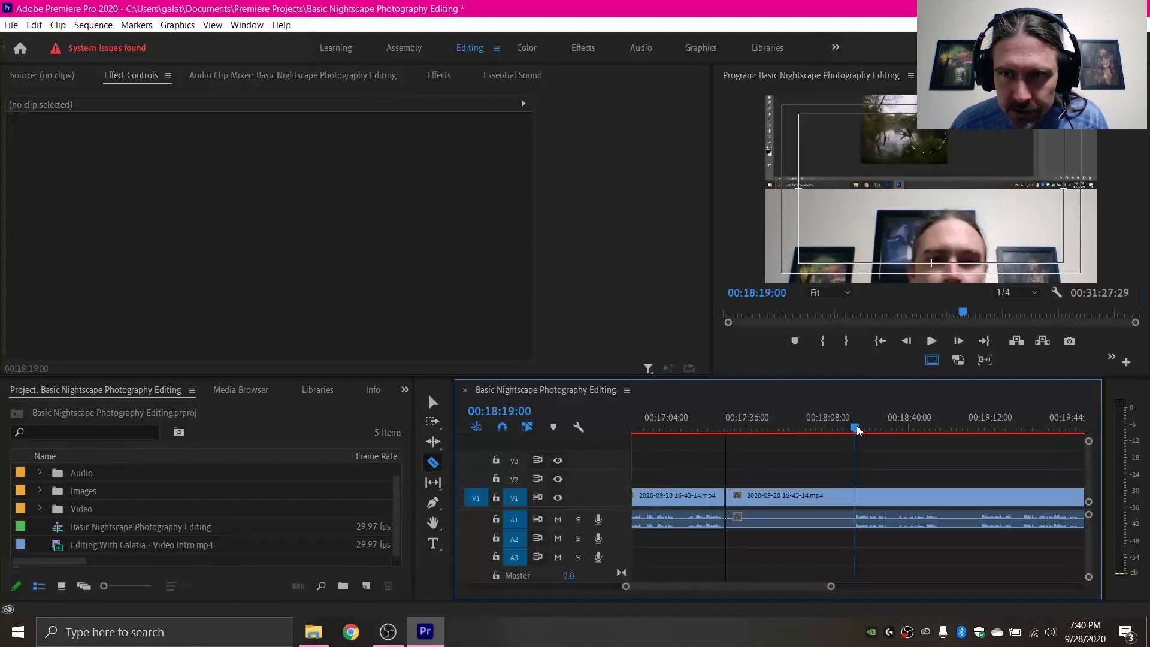
click(852, 428)
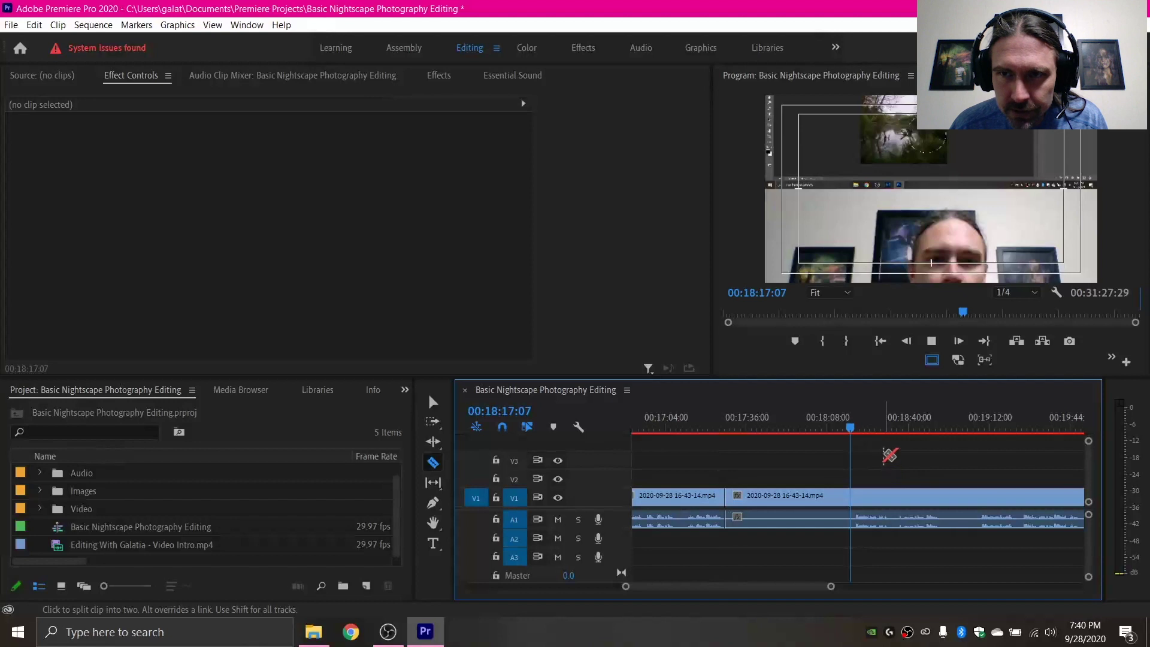
key(space)
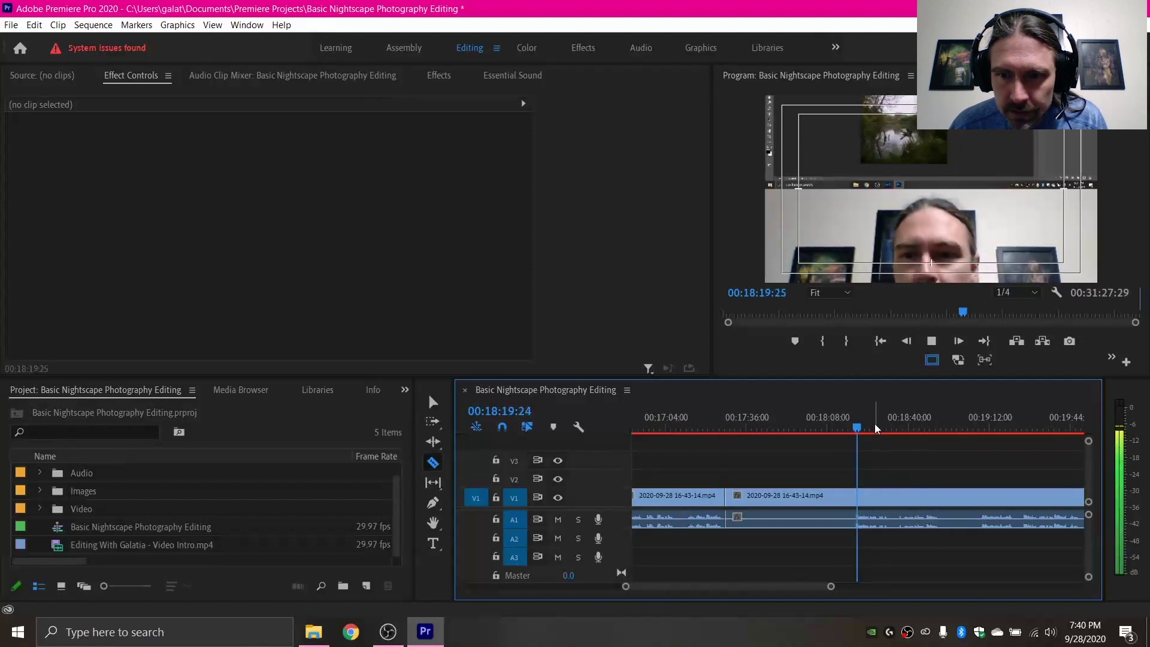
key(space)
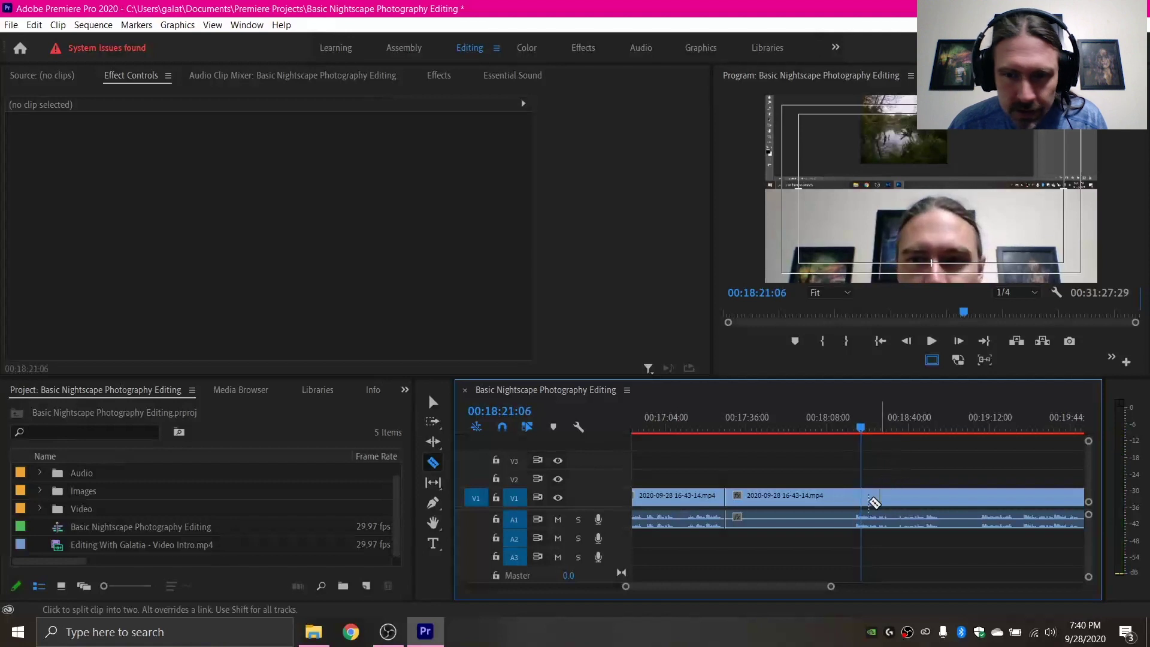
Cut at 00:18:21:06 and ripple delete the middle V1/A1 segment.
scroll(883, 521, up, 4)
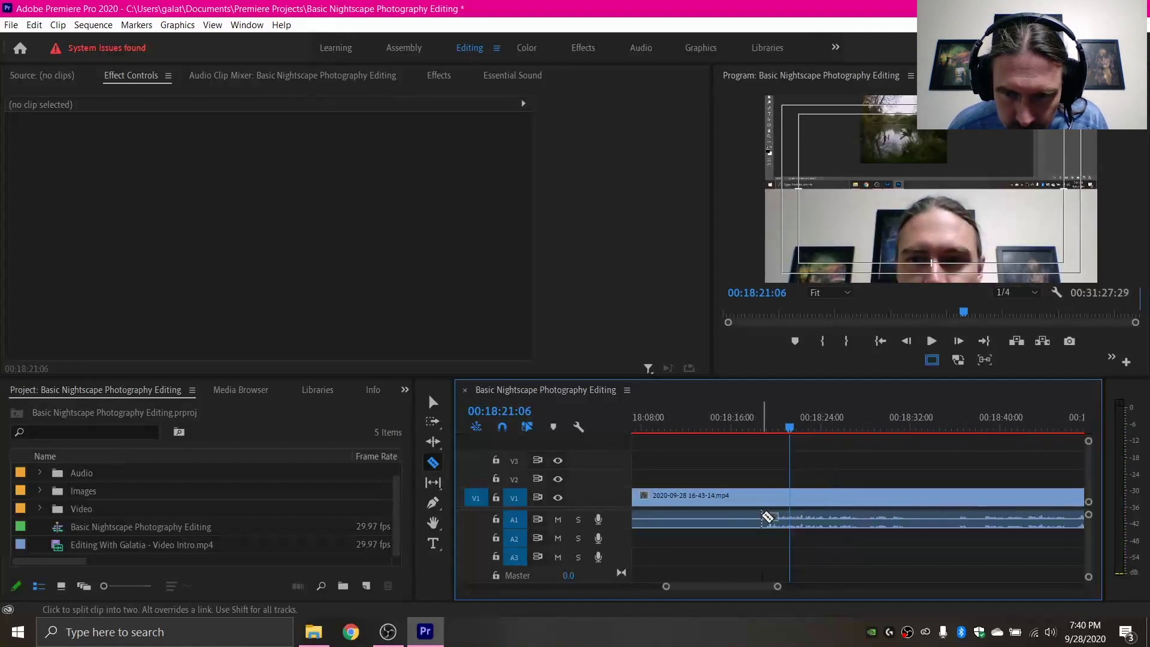
click(763, 517)
scroll(772, 533, down, 4)
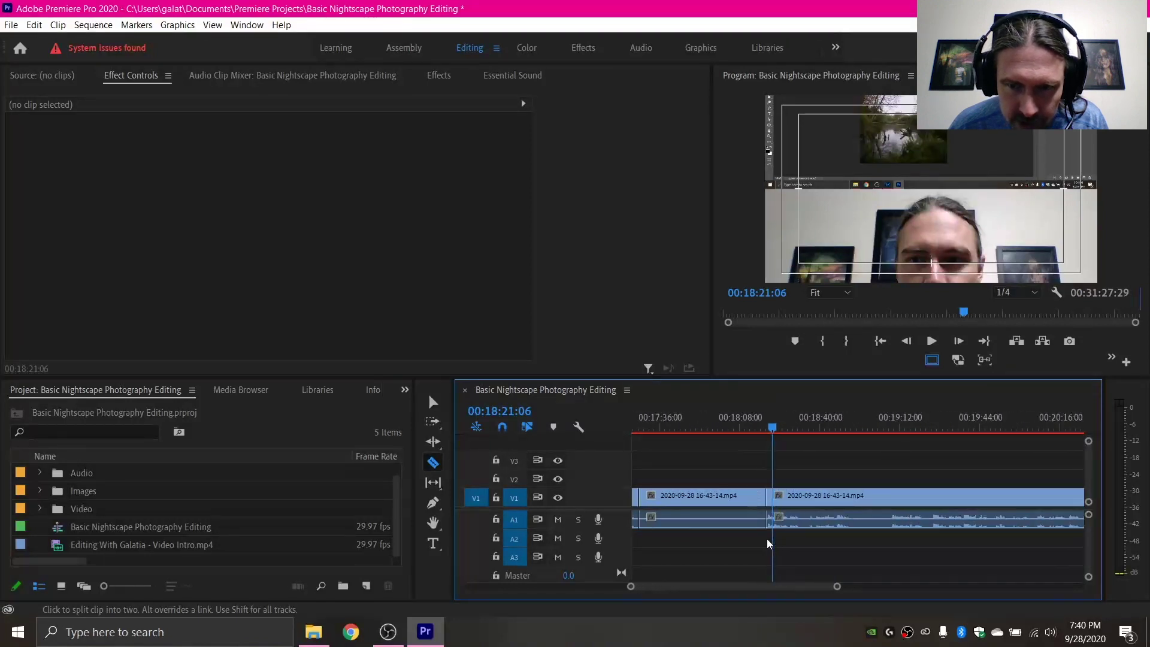
key(v)
click(864, 501)
shift+click(870, 520)
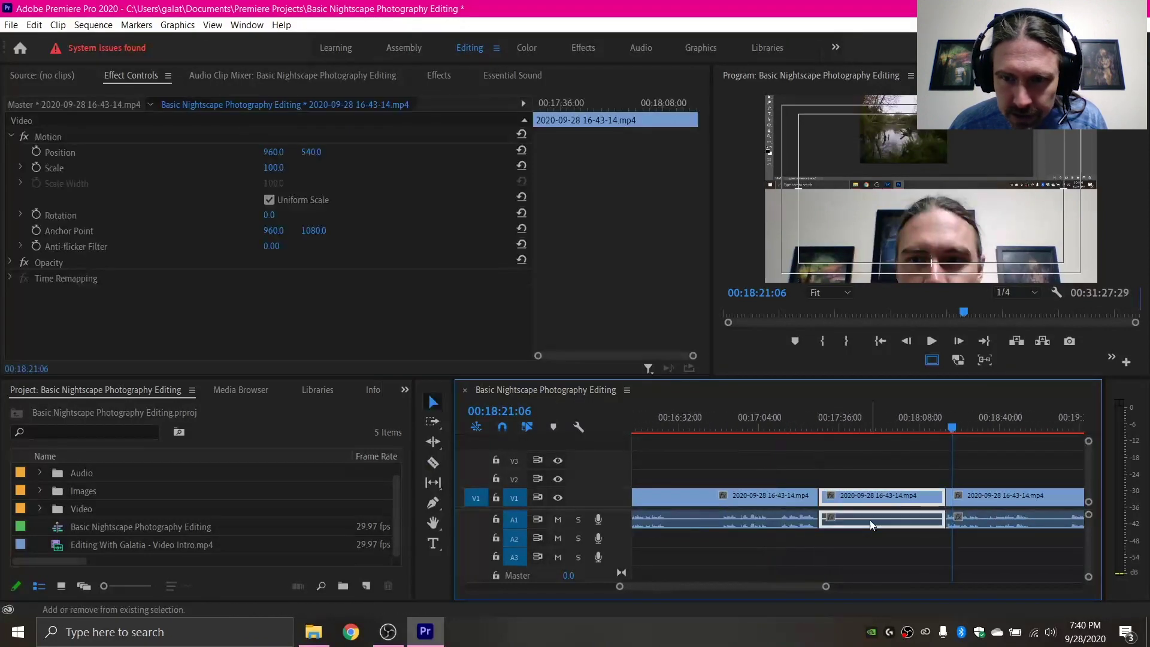
key(shift+Delete)
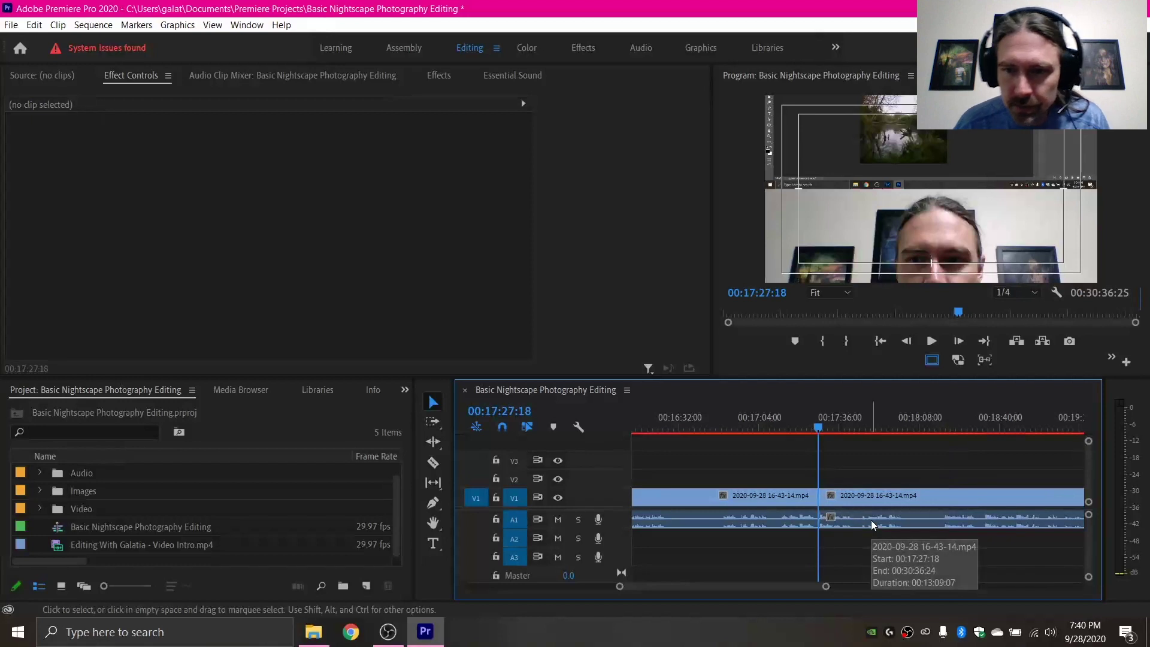
scroll(875, 520, down, 3)
scroll(799, 491, down, 3)
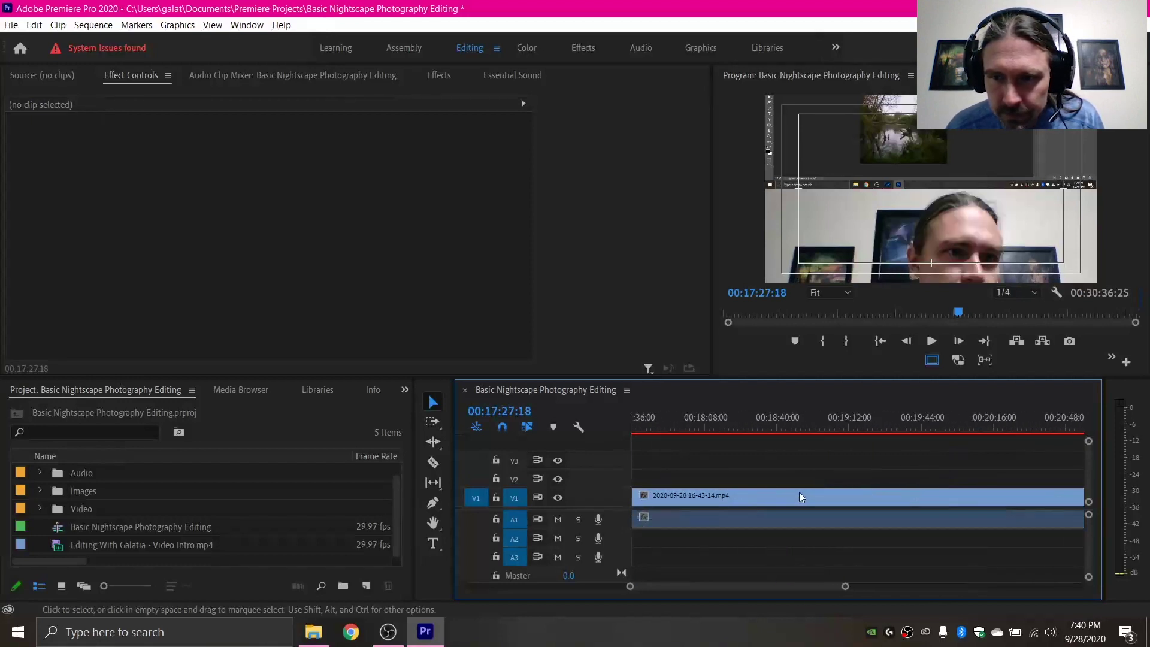
scroll(800, 491, up, 5)
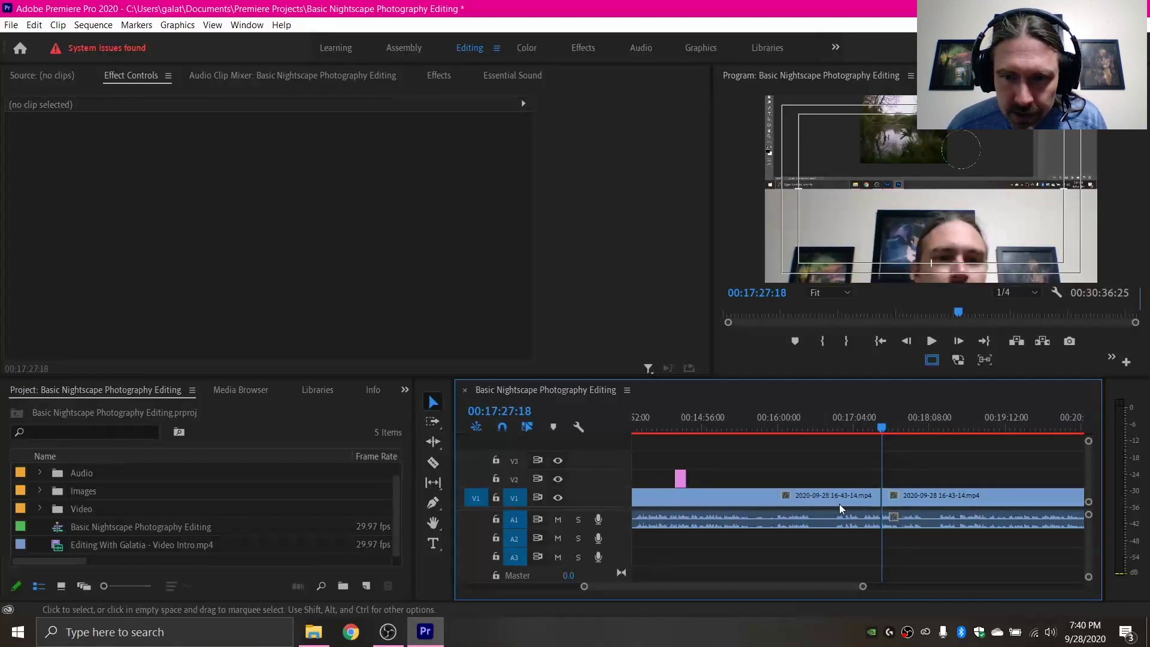
Razor the clip at 00:16:26:19, where the dead stretch begins.
click(676, 425)
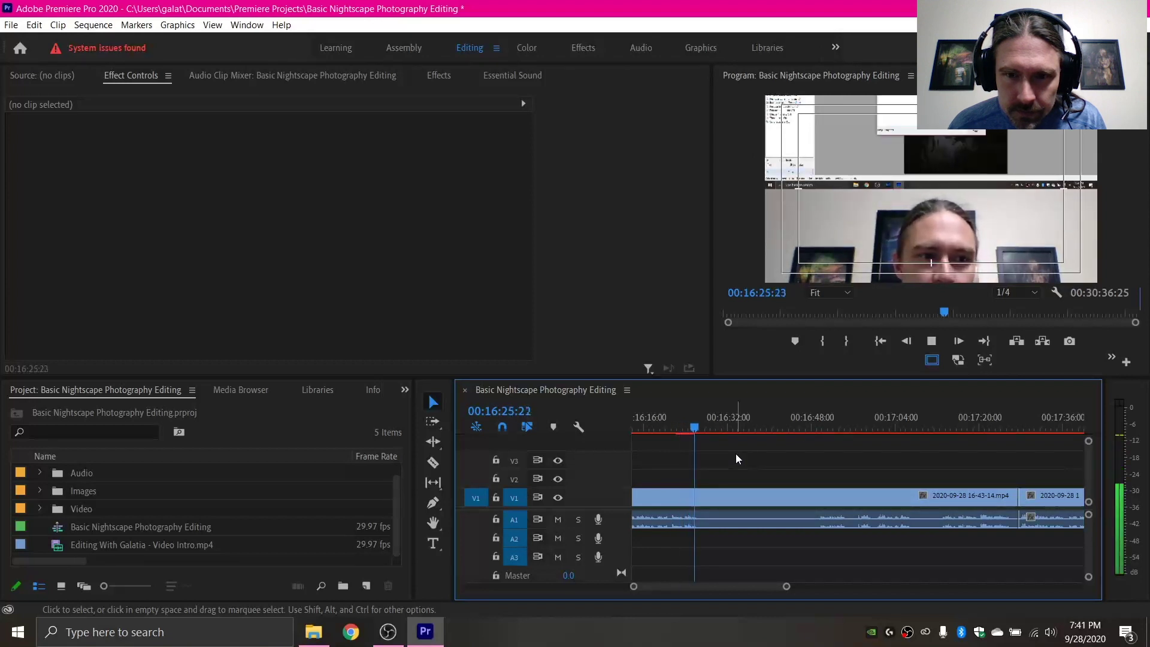
key(space)
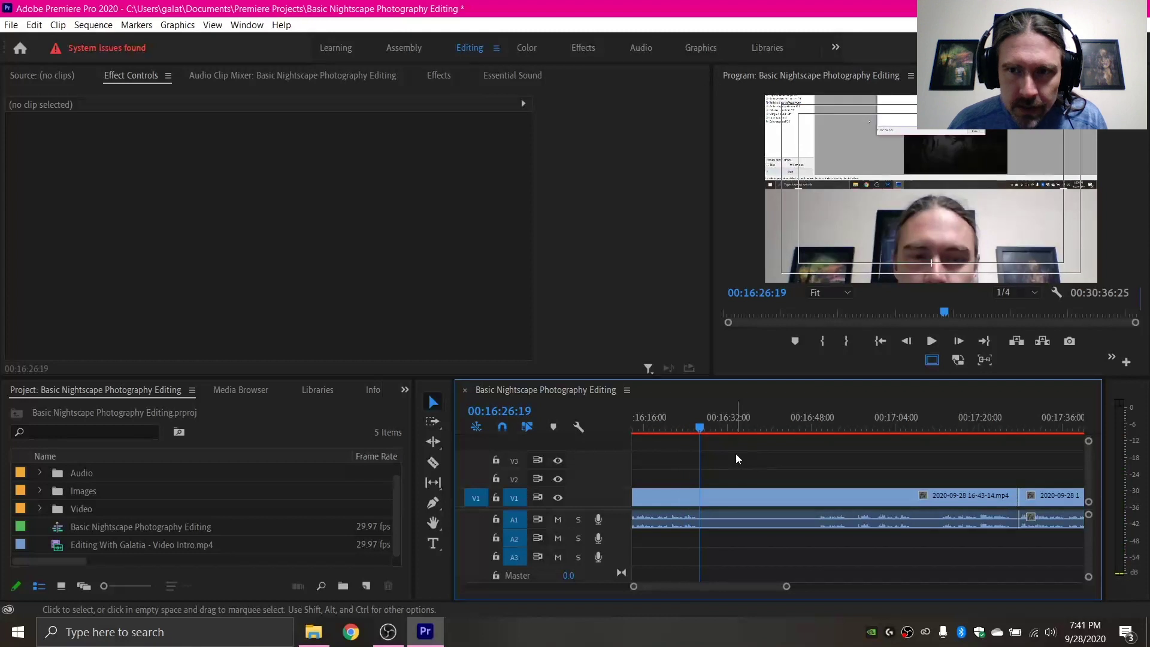
key(c)
click(701, 497)
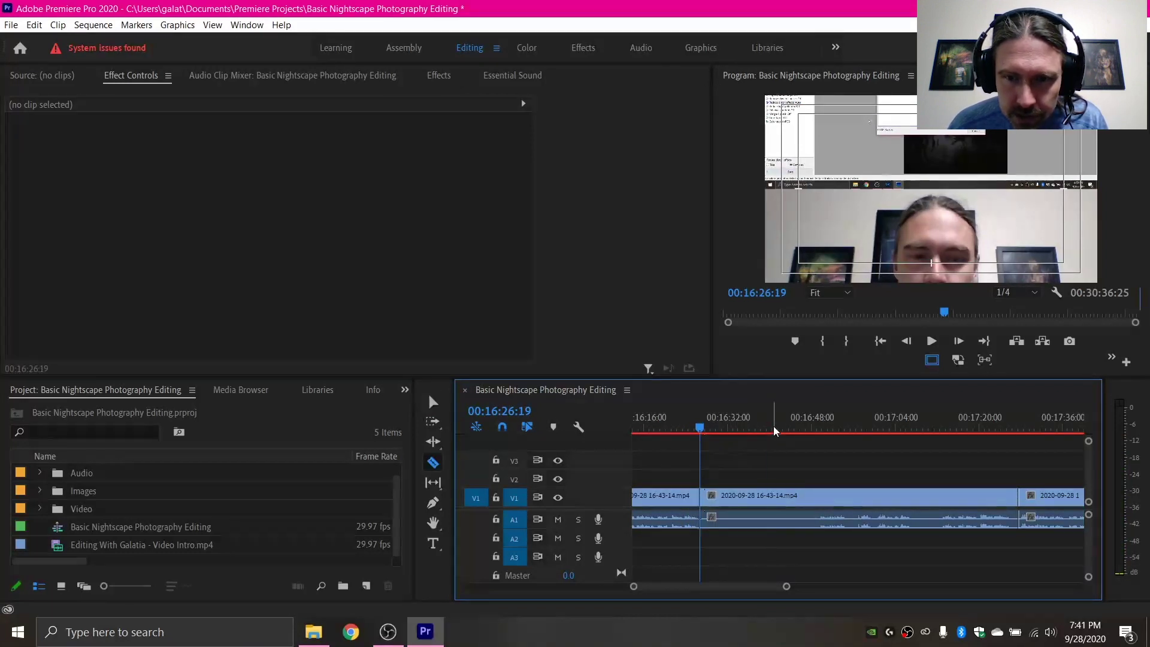
Find the stretch's end at about 16:48:29 and remove the segment between, closing the gap.
drag(779, 428, 818, 428)
key(space)
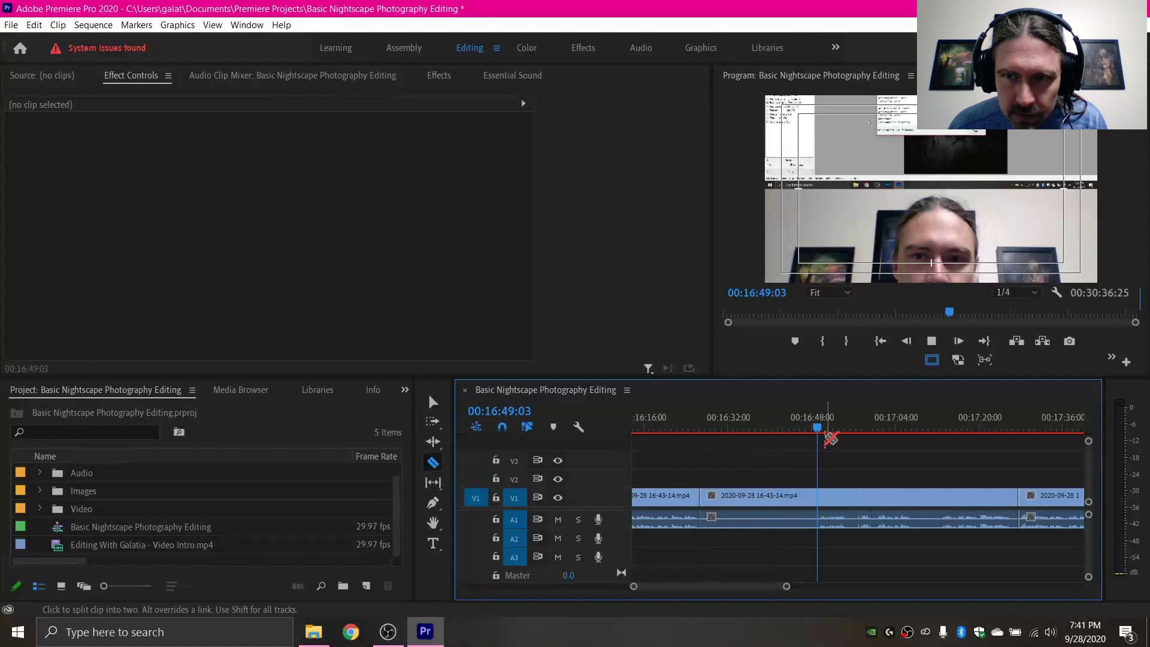
key(space)
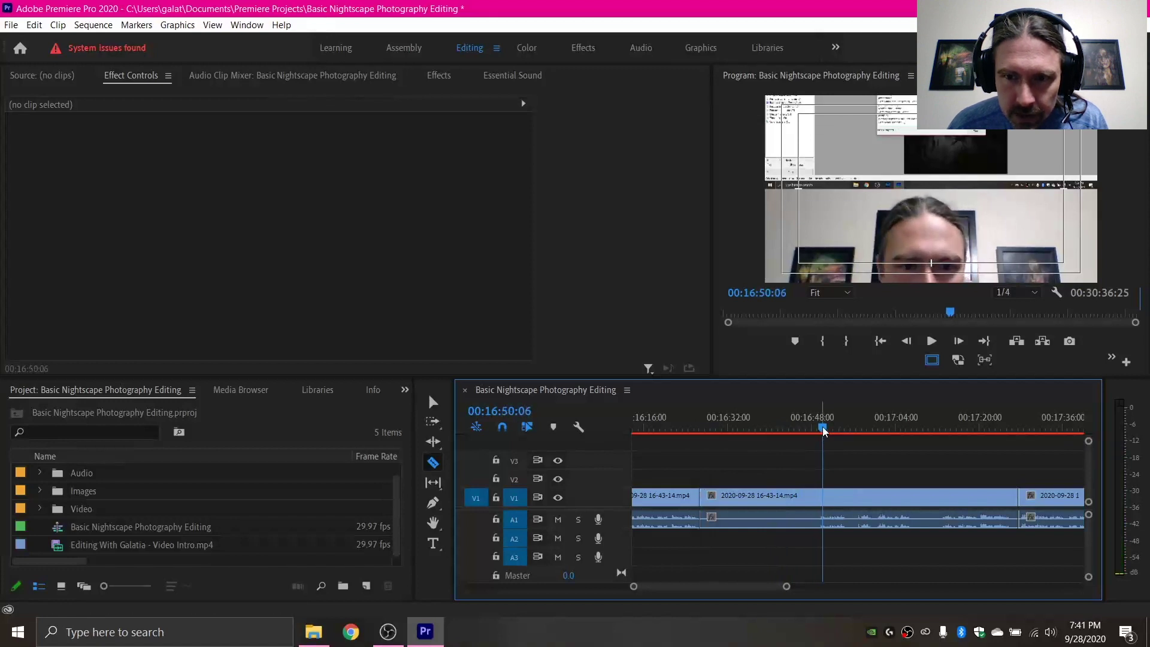
drag(823, 432, 818, 435)
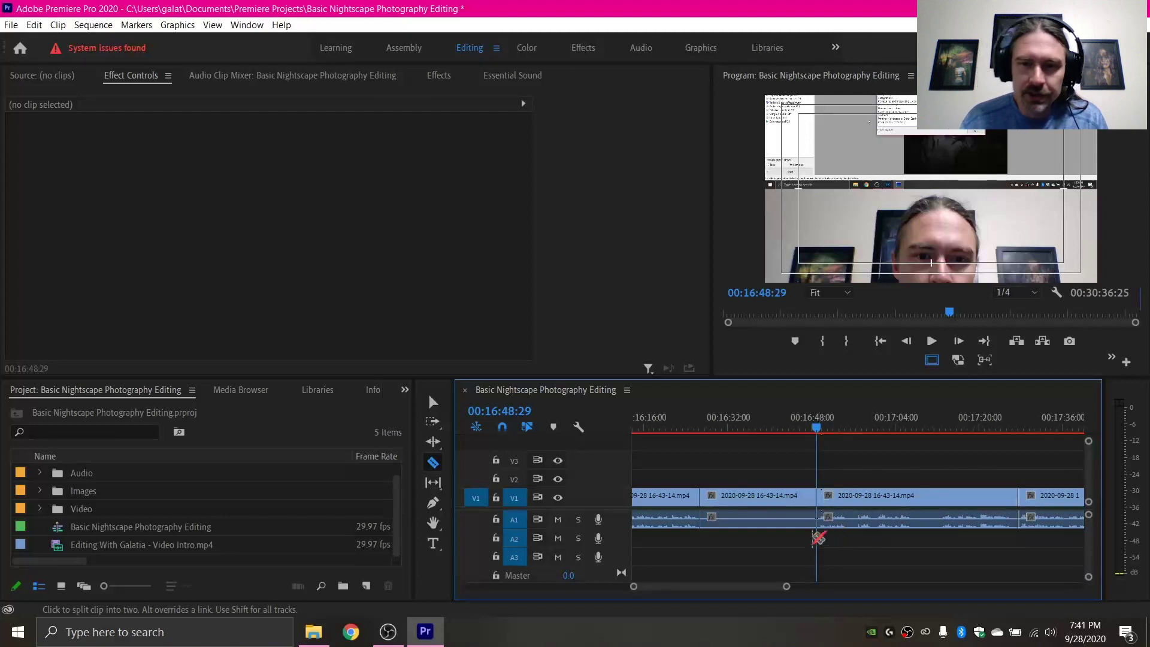
key(v)
click(780, 499)
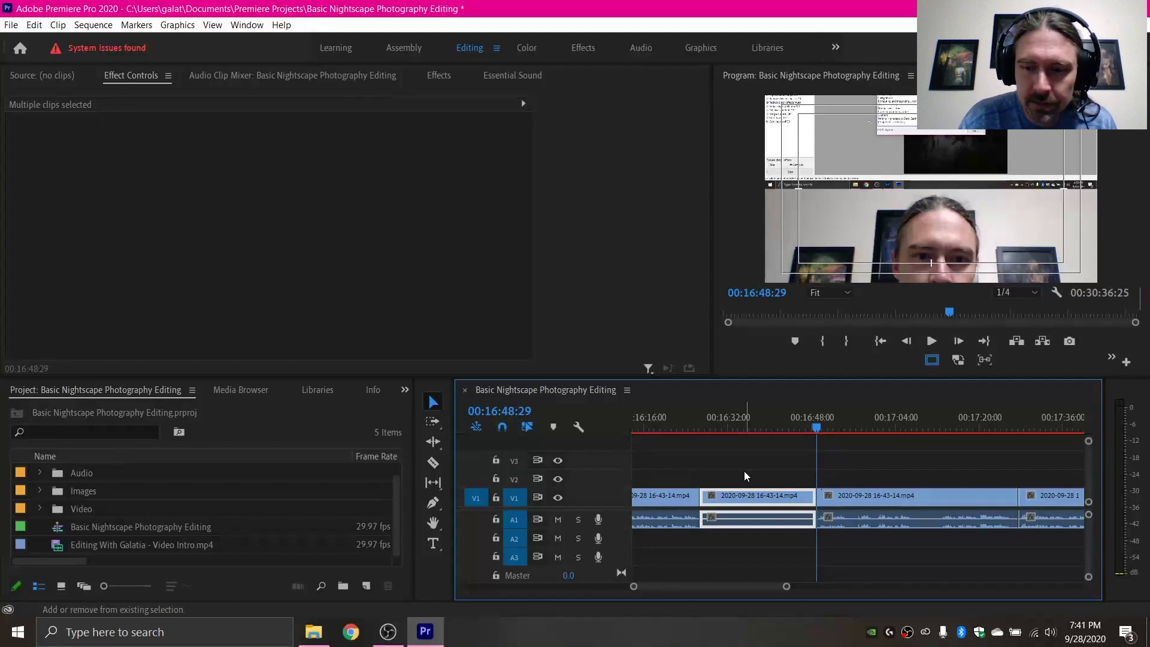
key(q)
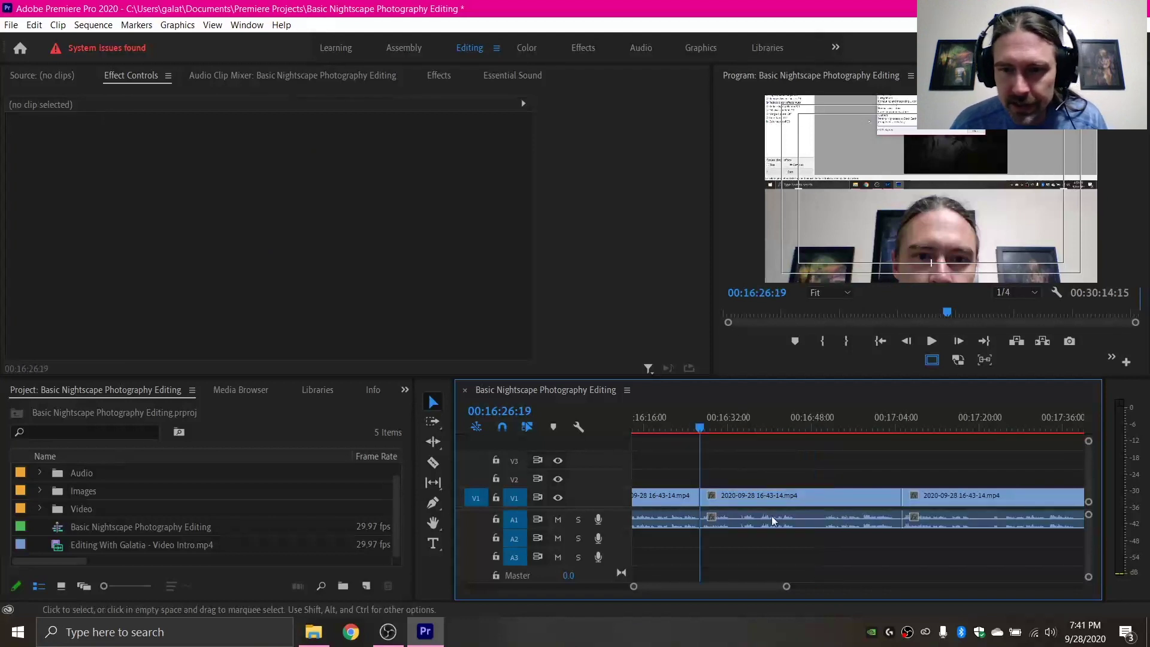
Review from 16:42:20, razor the dead stretch ending at 16:51:10, and ripple delete it with its audio.
scroll(789, 512, left, 2)
scroll(788, 513, right, 3)
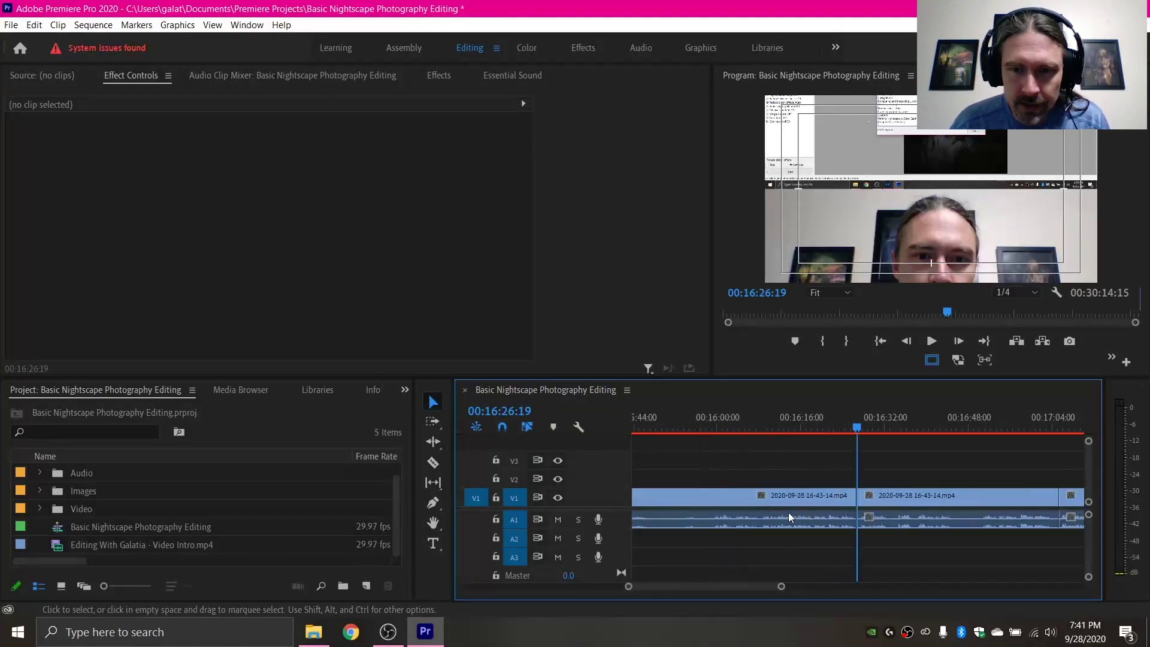
click(761, 421)
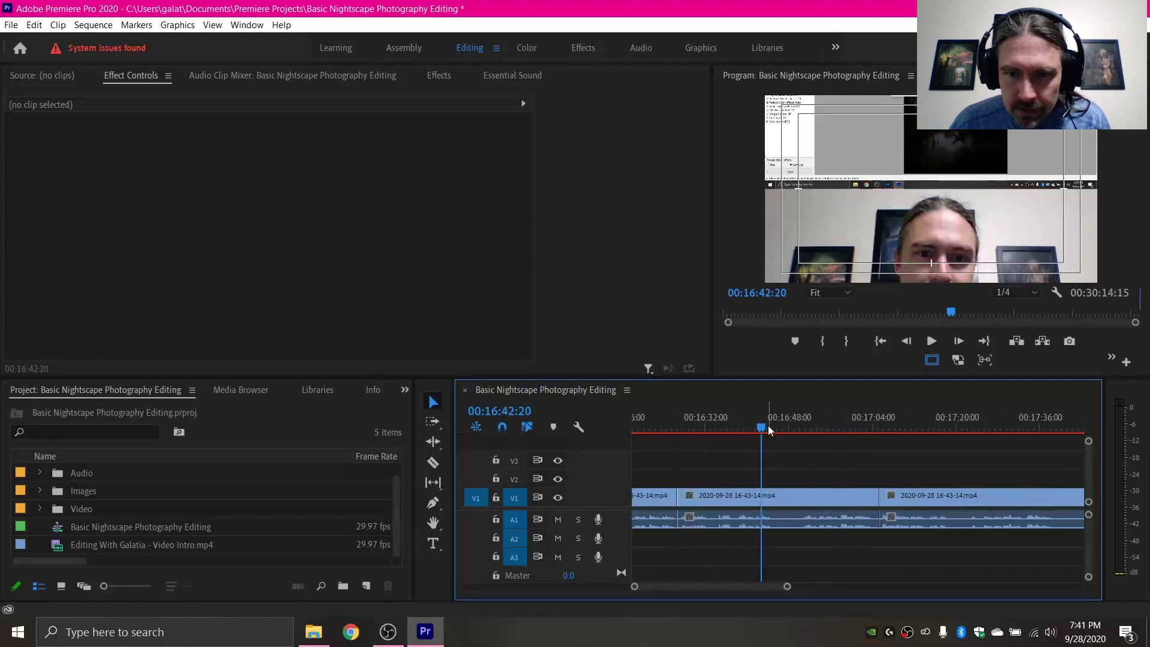
key(space)
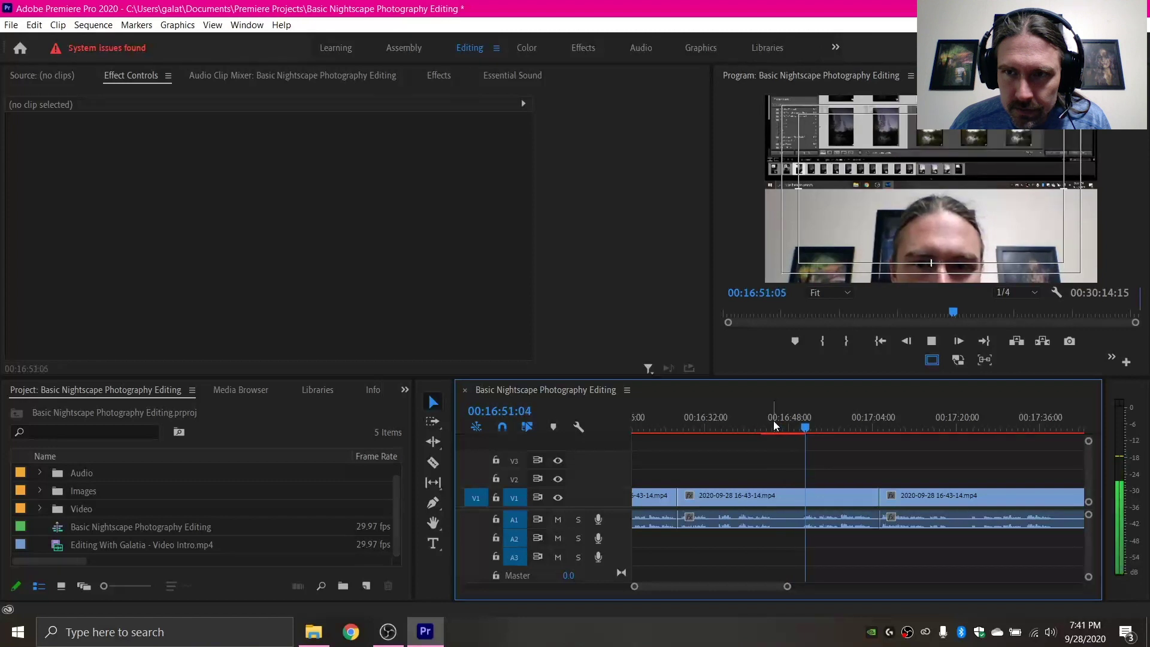
key(space)
key(c)
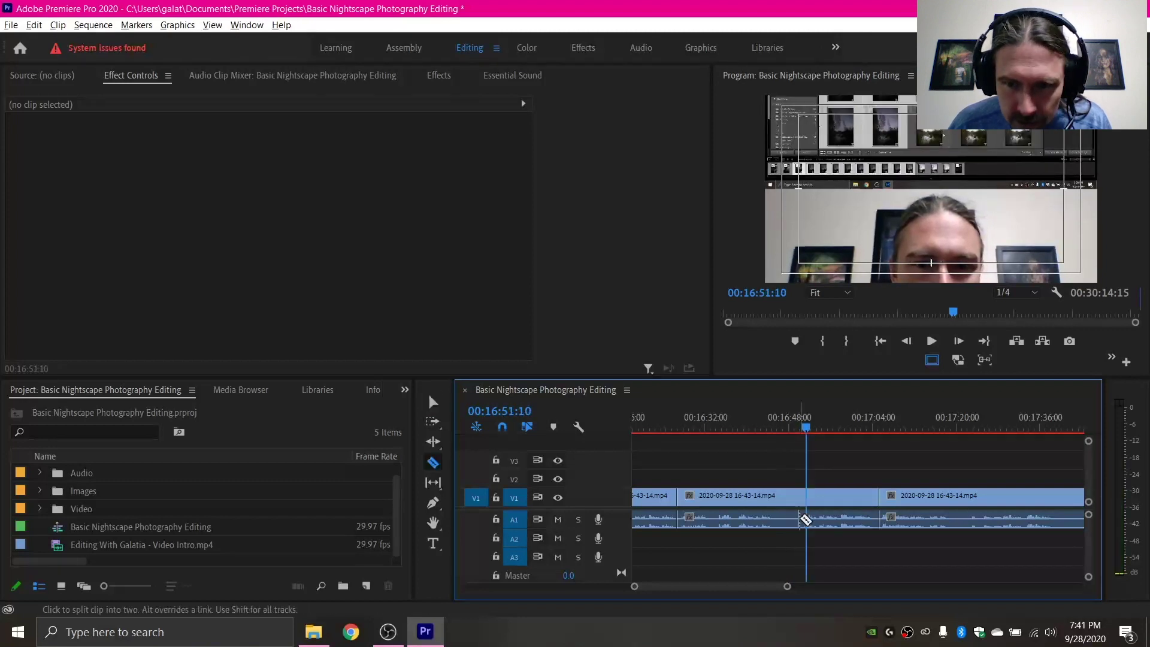
key(=)
key(=)
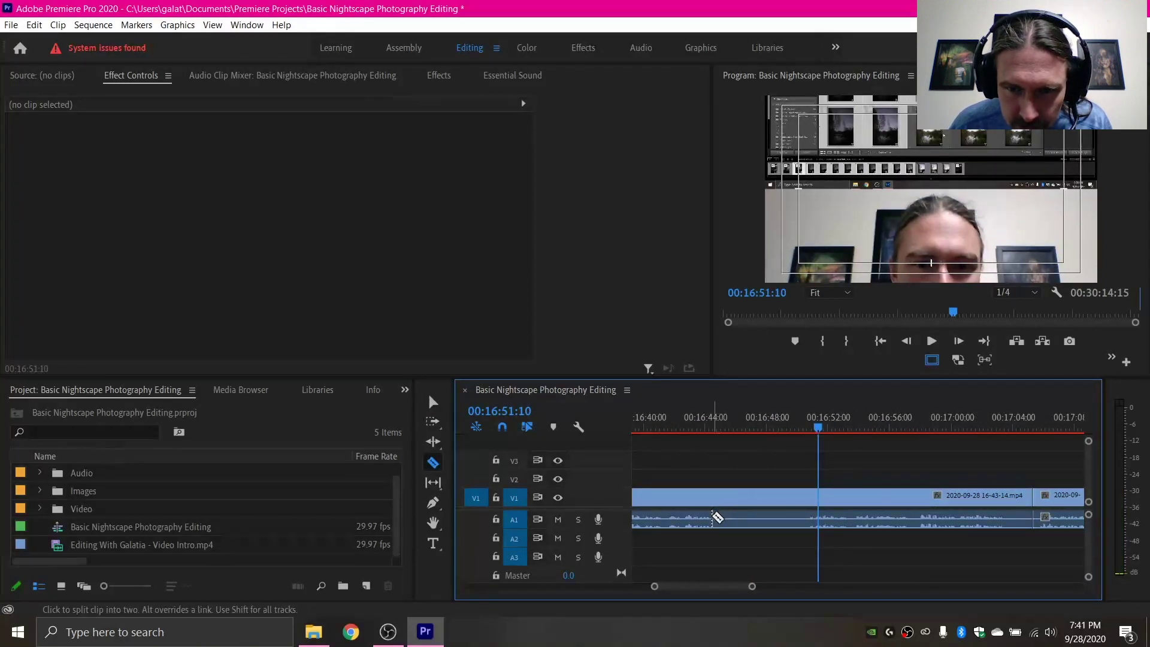
click(713, 518)
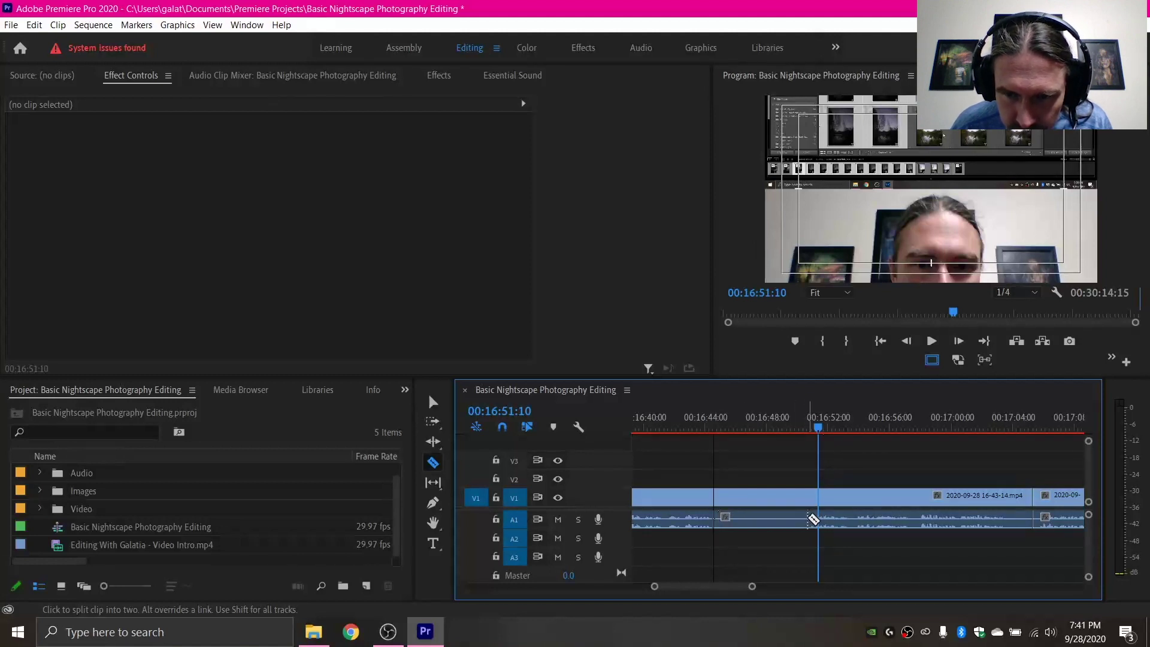
click(812, 518)
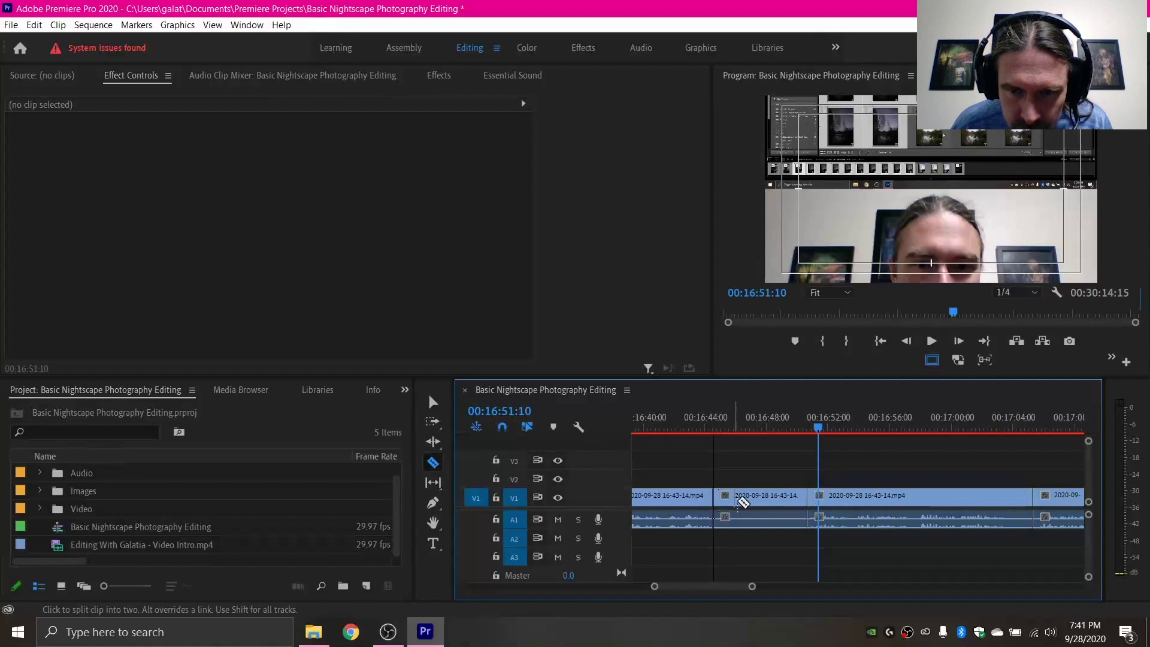
key(v)
click(774, 497)
shift+click(767, 518)
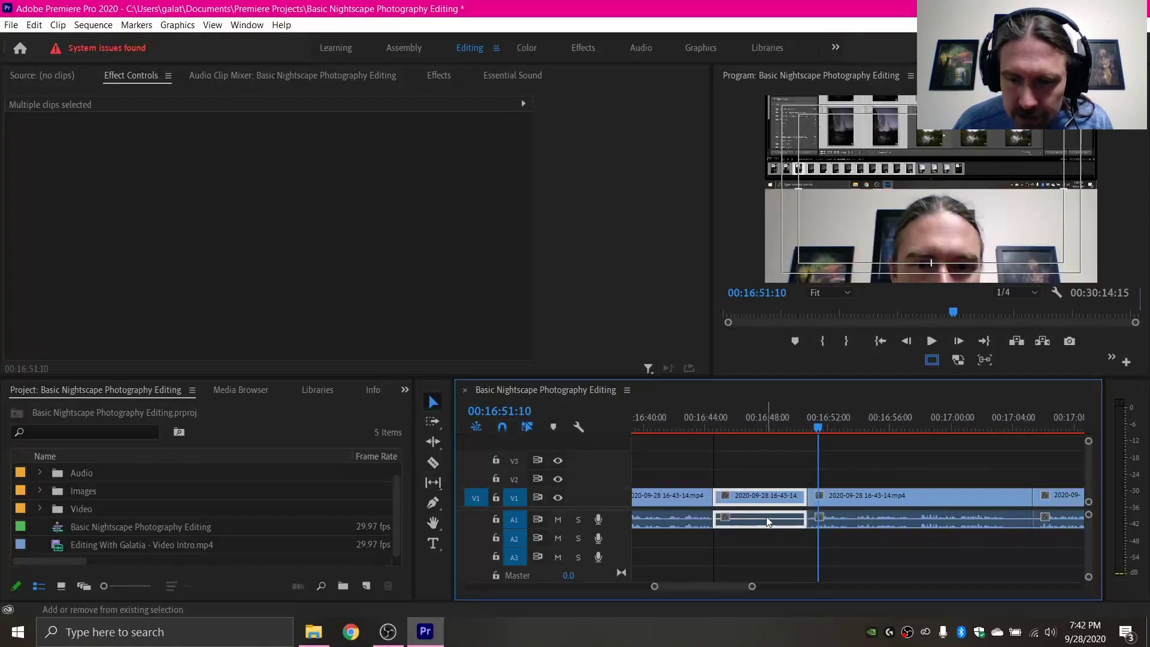
key(shift+Delete)
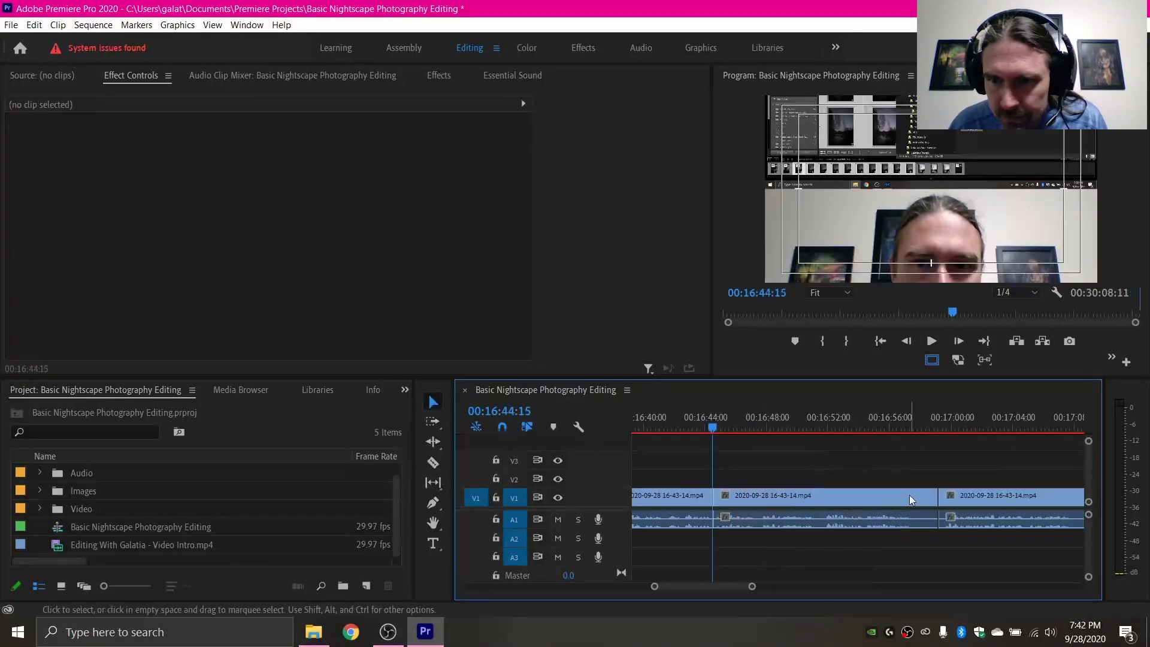
Cut at 16:59:11 and ripple delete the short pause before it with its audio.
click(907, 422)
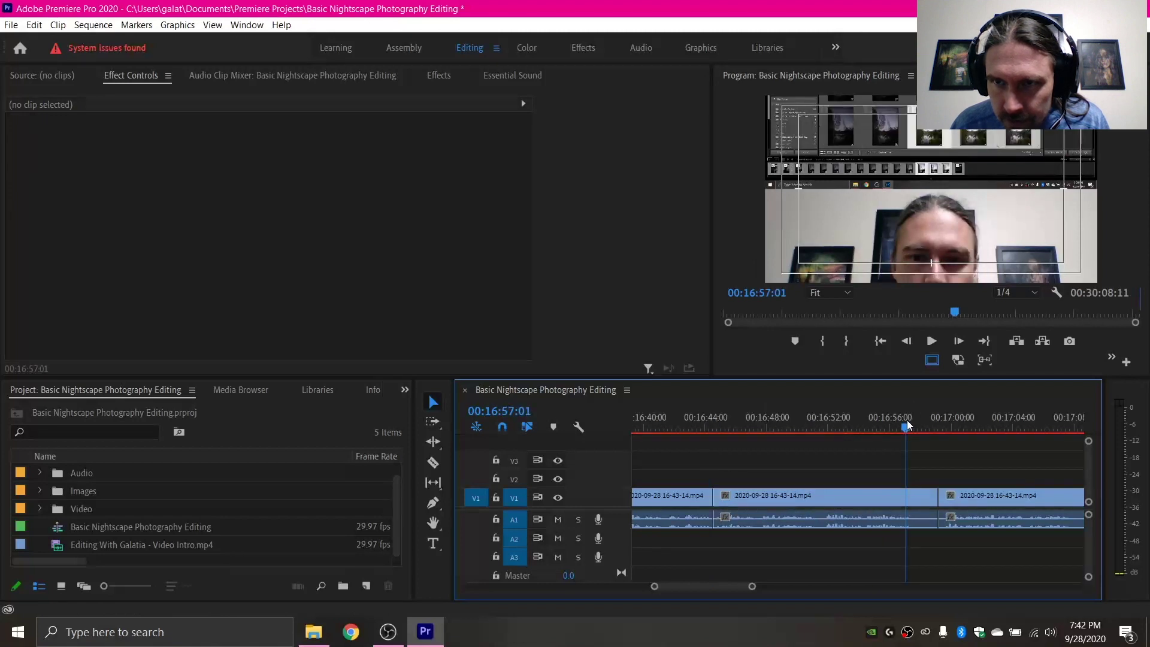
key(space)
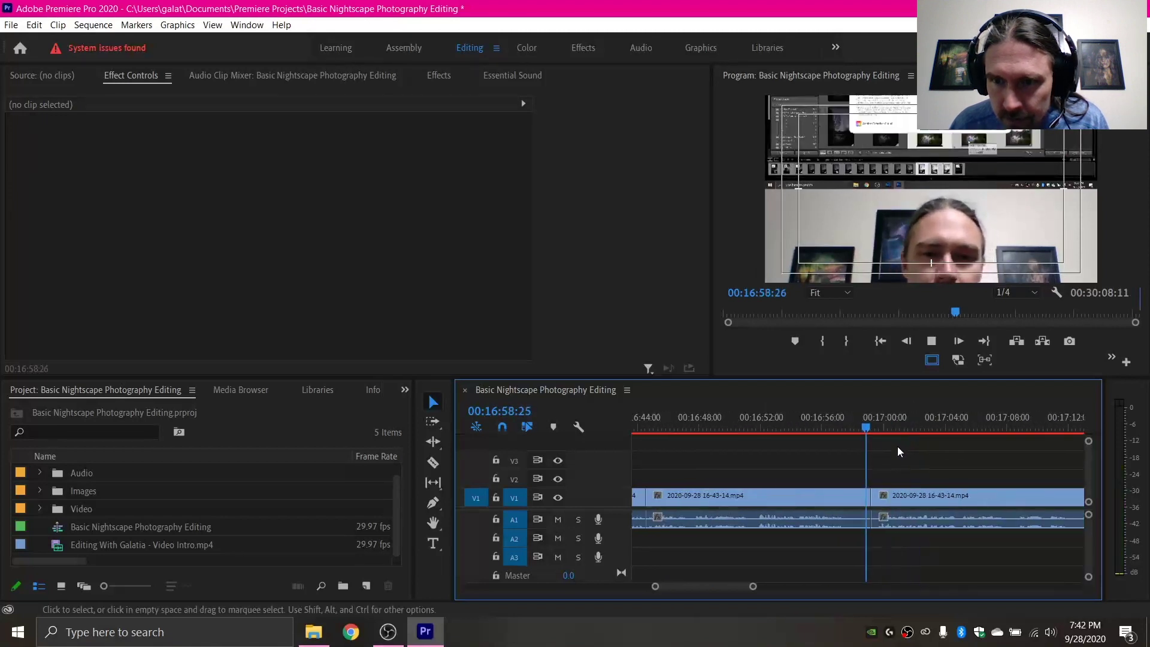
key(space)
key(c)
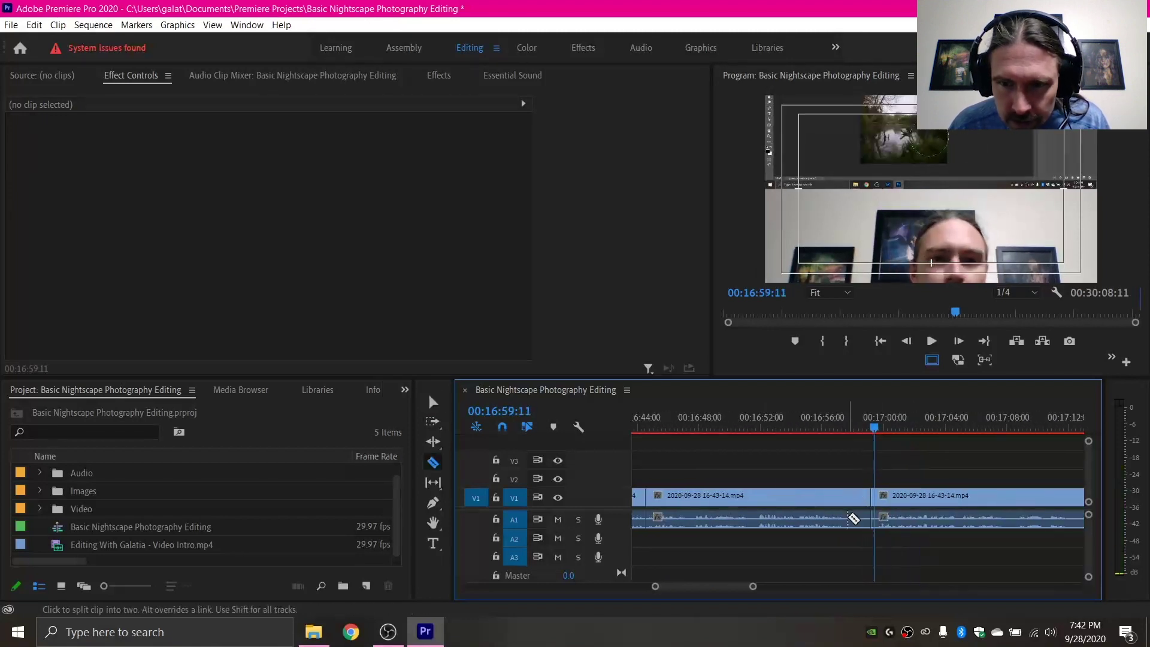
click(849, 517)
key(v)
click(860, 522)
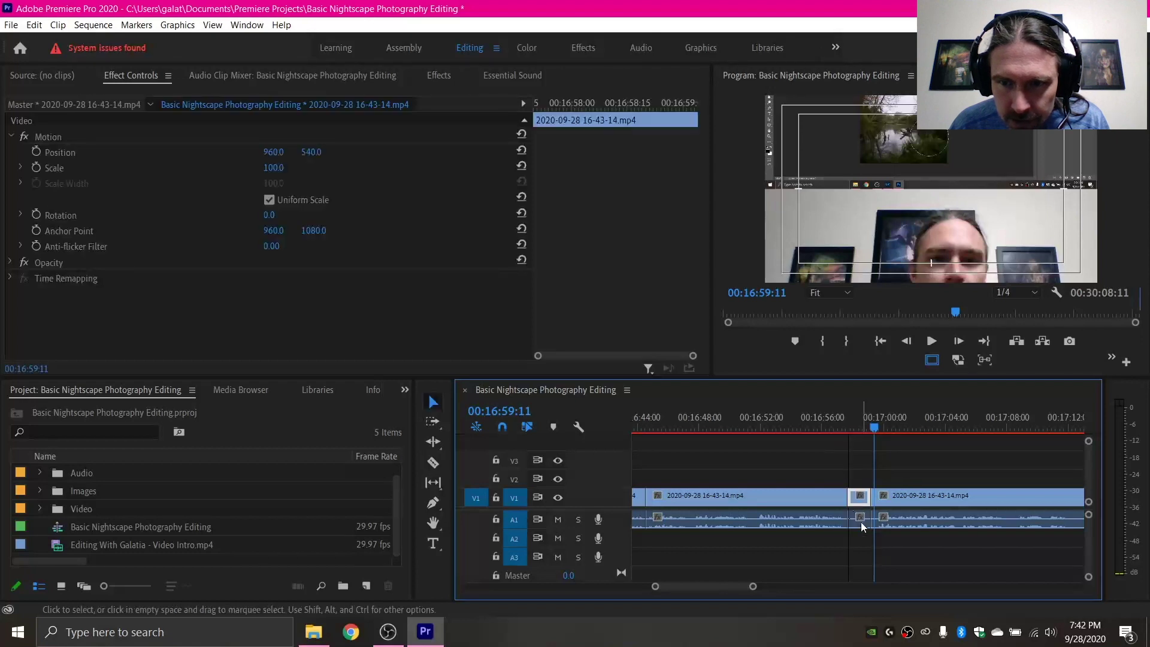
shift+click(862, 524)
key(shift+Delete)
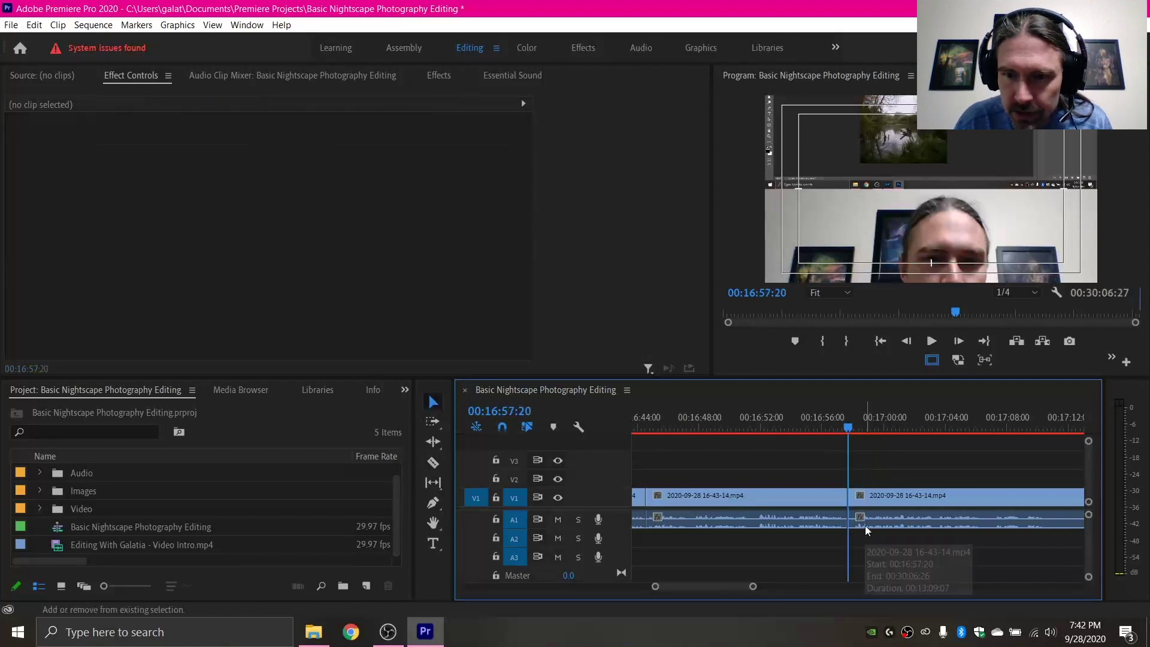
scroll(865, 524, down, 3)
key(minus)
key(minus)
key(minus)
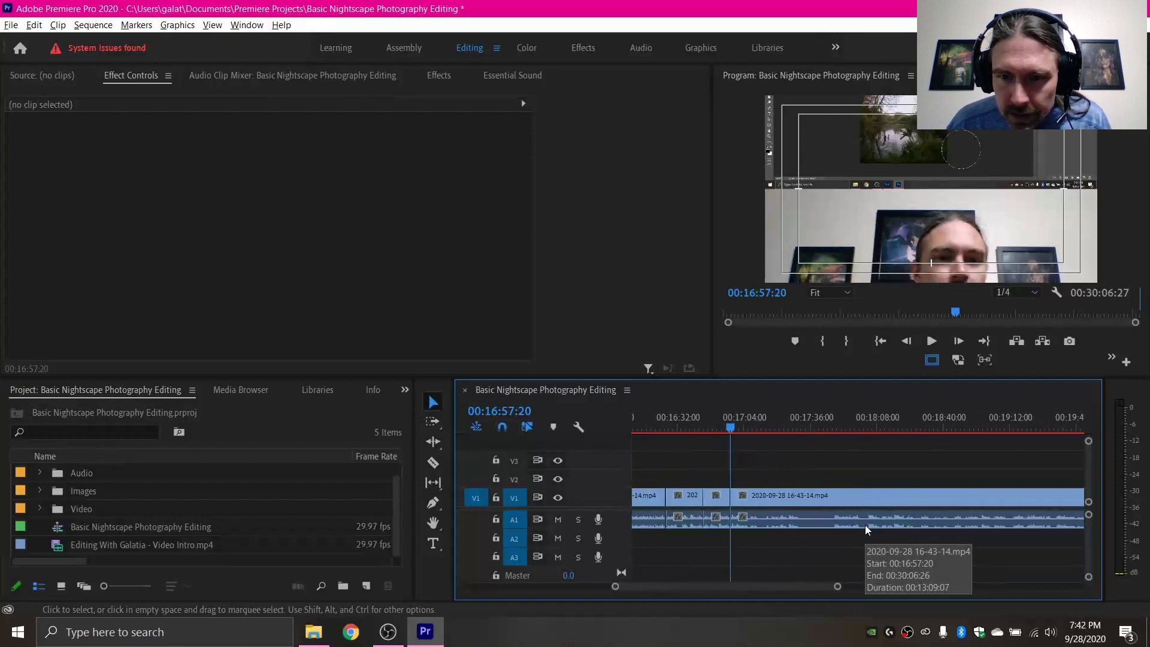
Play the recording from 00:24:14:14 to locate the dead stretch.
scroll(865, 525, down, 2)
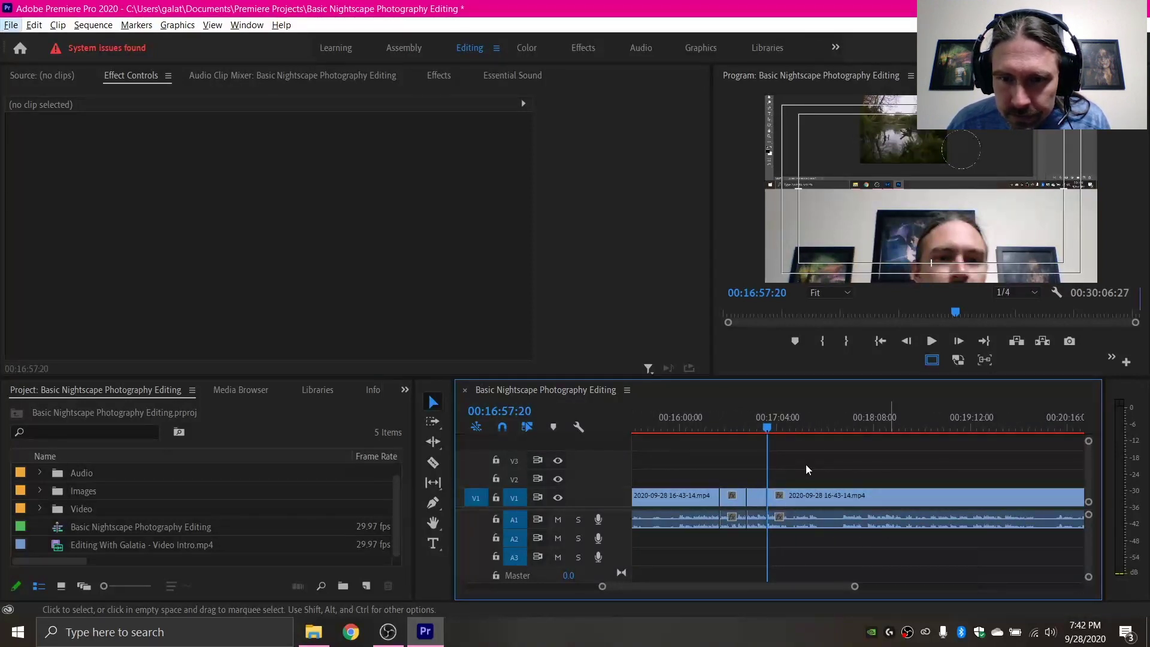
scroll(822, 479, down, 6)
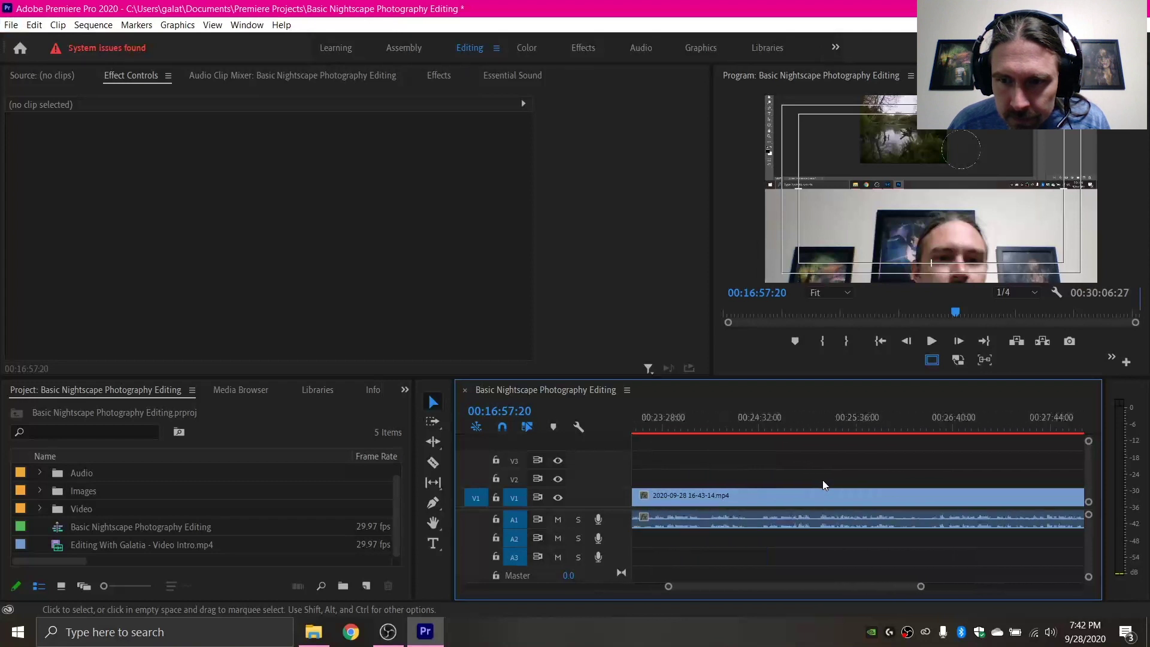
scroll(822, 480, down, 2)
scroll(822, 480, up, 3)
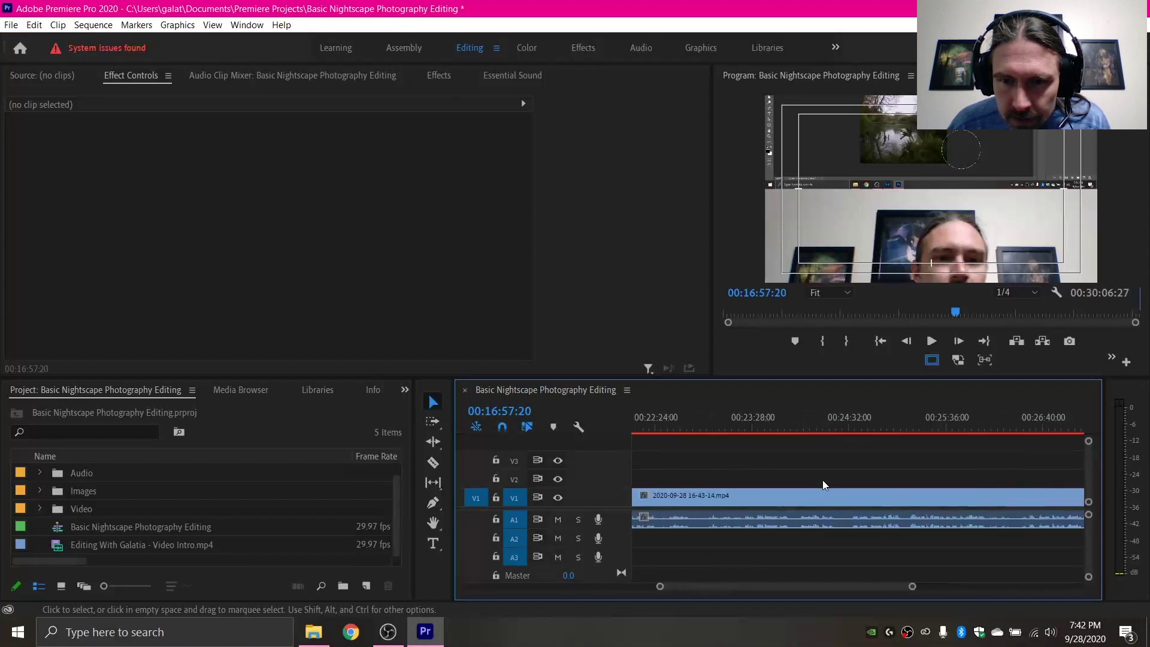
scroll(841, 527, up, 2)
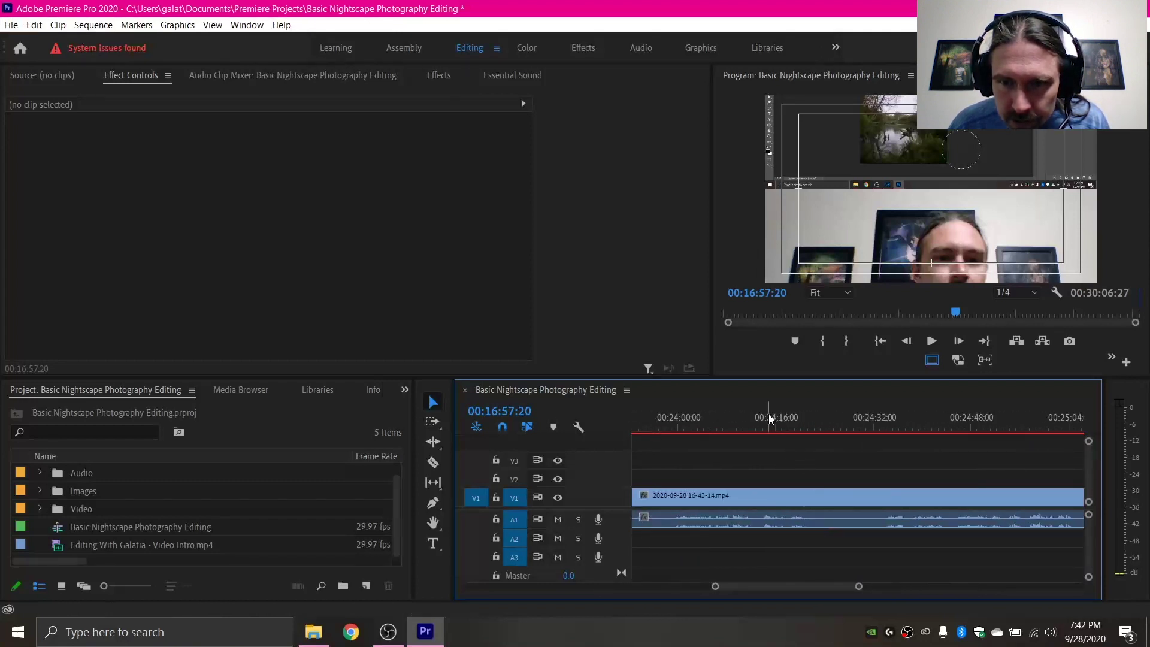
click(767, 426)
key(space)
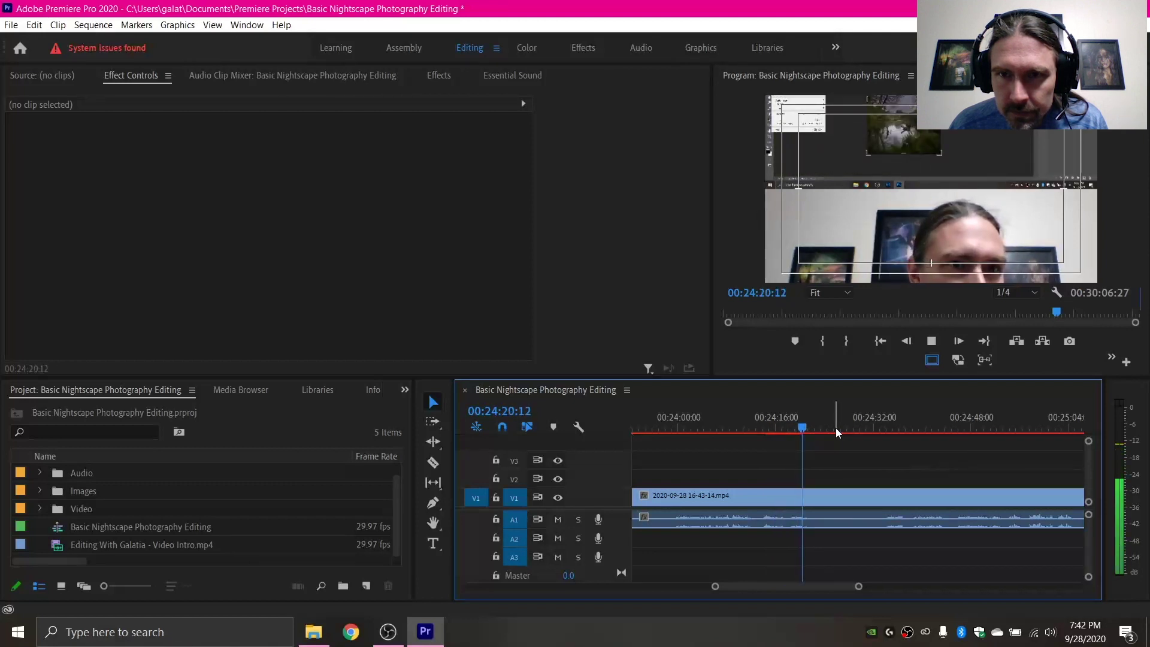
key(space)
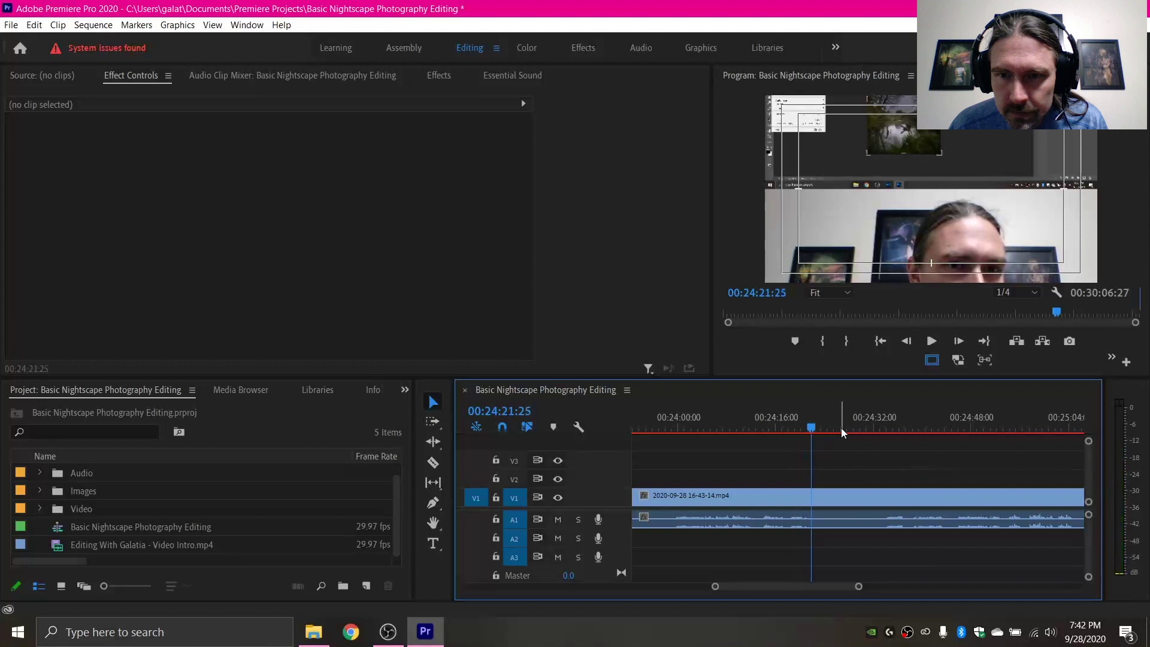
key(space)
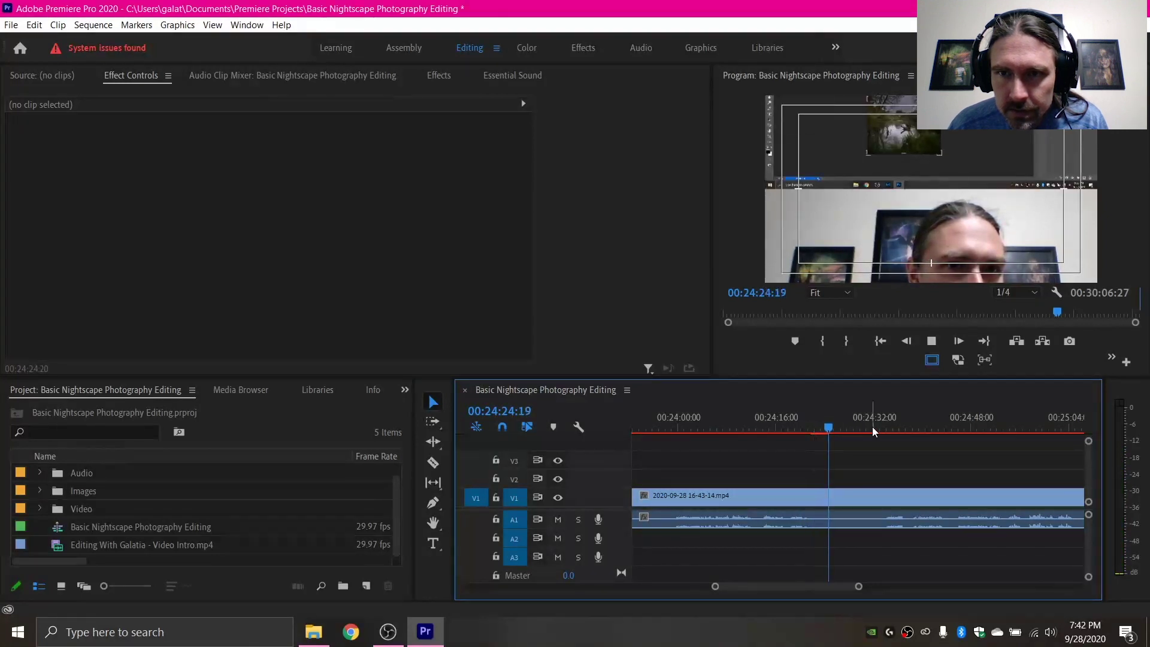
Razor at about 00:24:22 and 00:24:33:20, then delete the middle piece and its audio, closing the gap.
key(c)
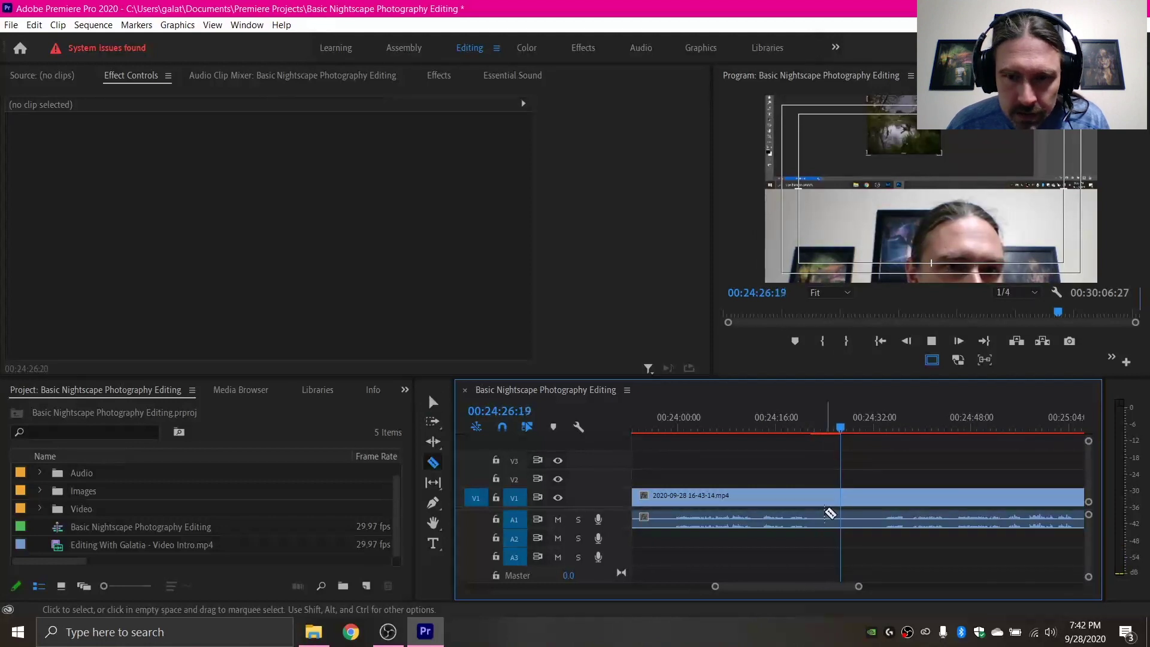
click(813, 517)
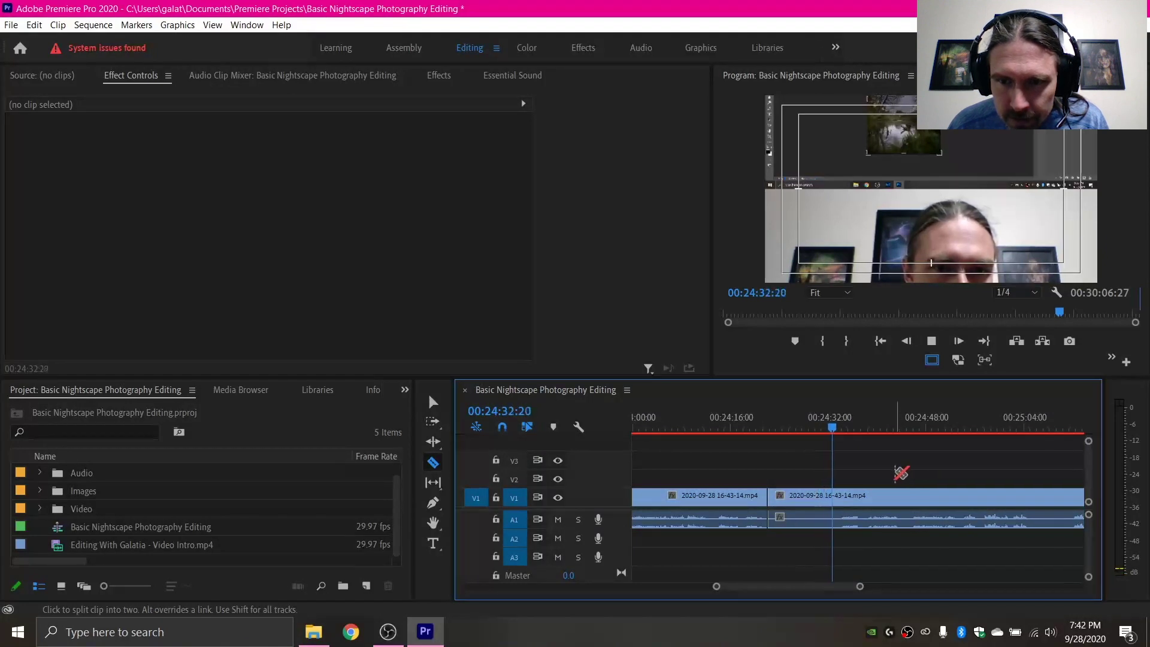
key(space)
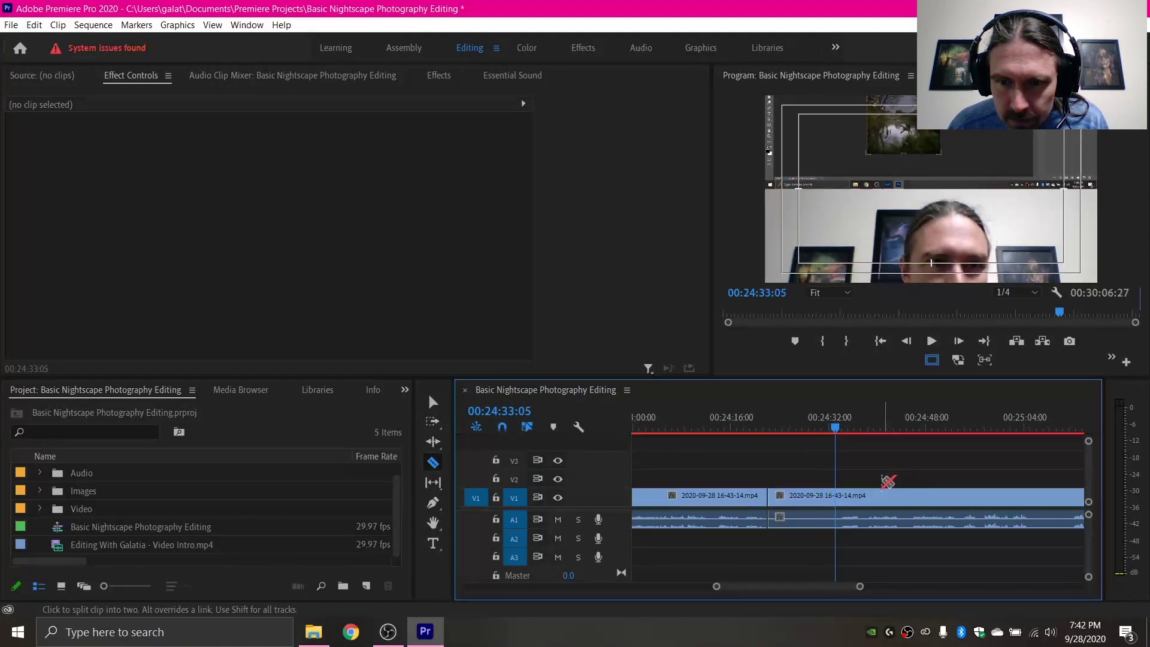
click(838, 422)
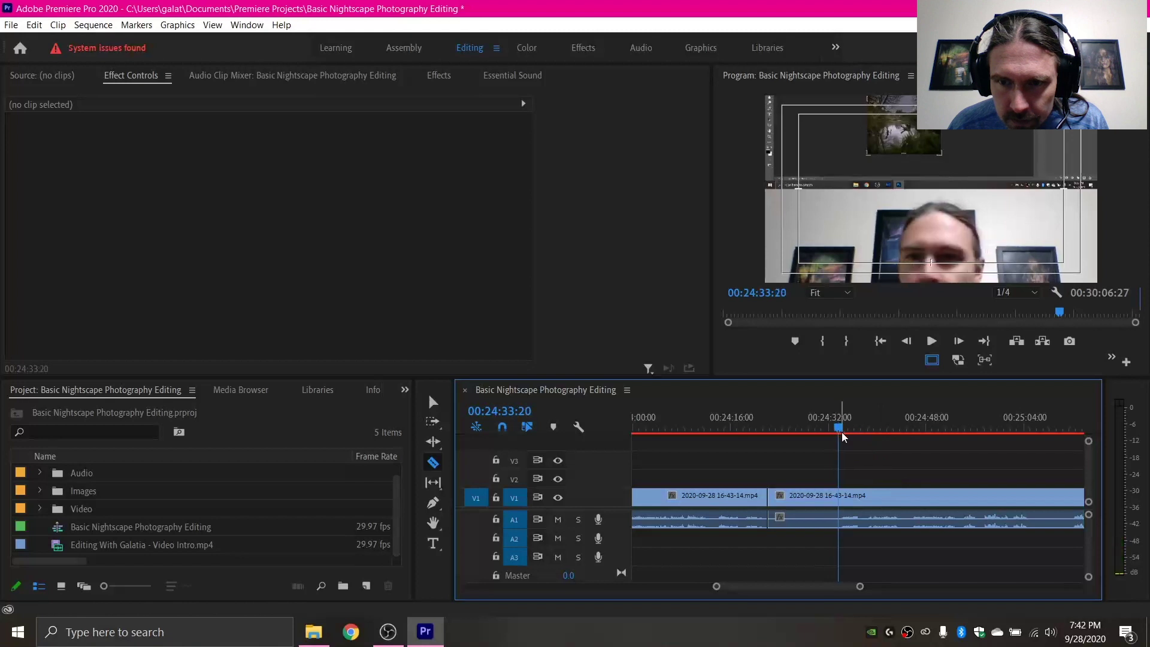
click(839, 509)
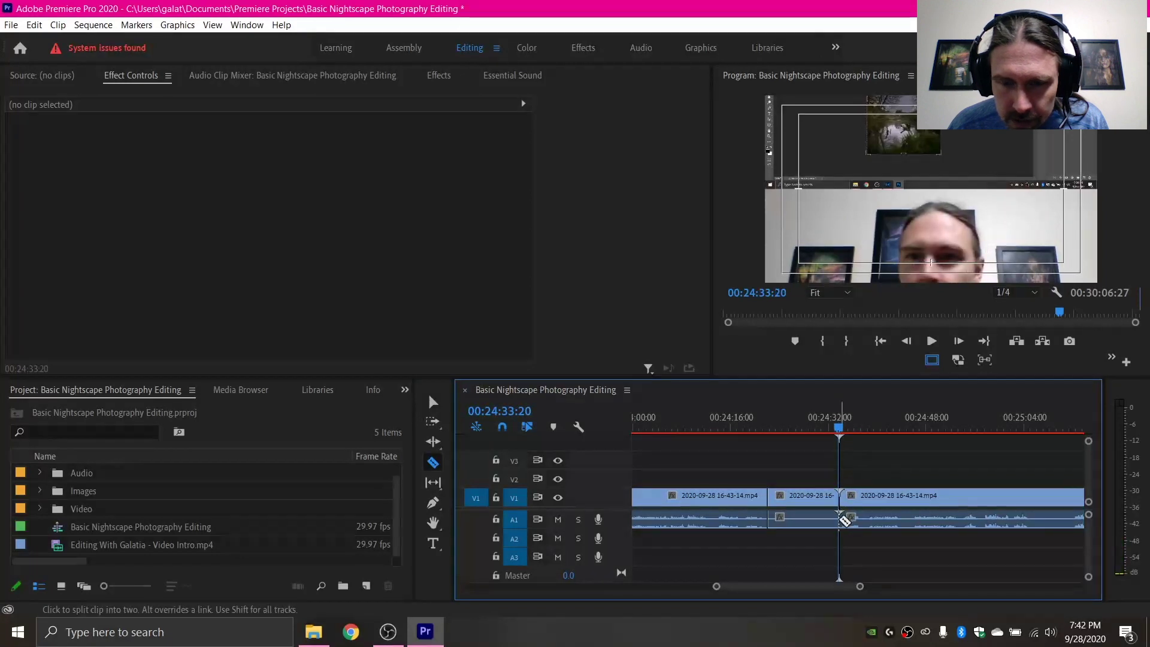
key(v)
click(818, 509)
key(Delete)
click(795, 513)
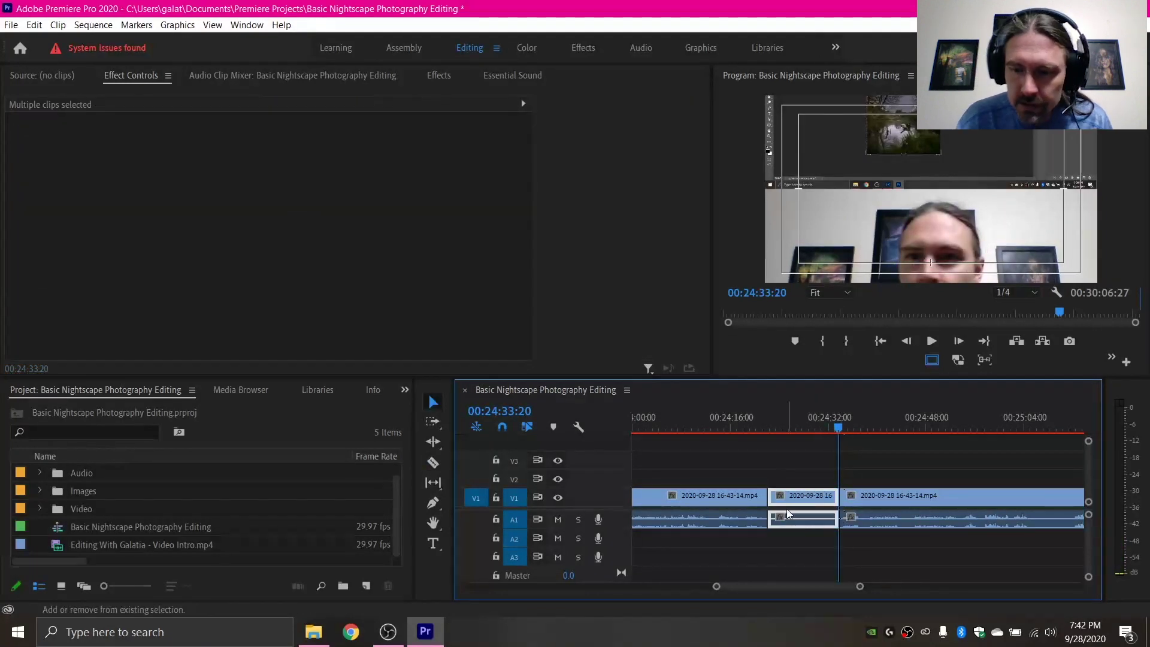
key(Delete)
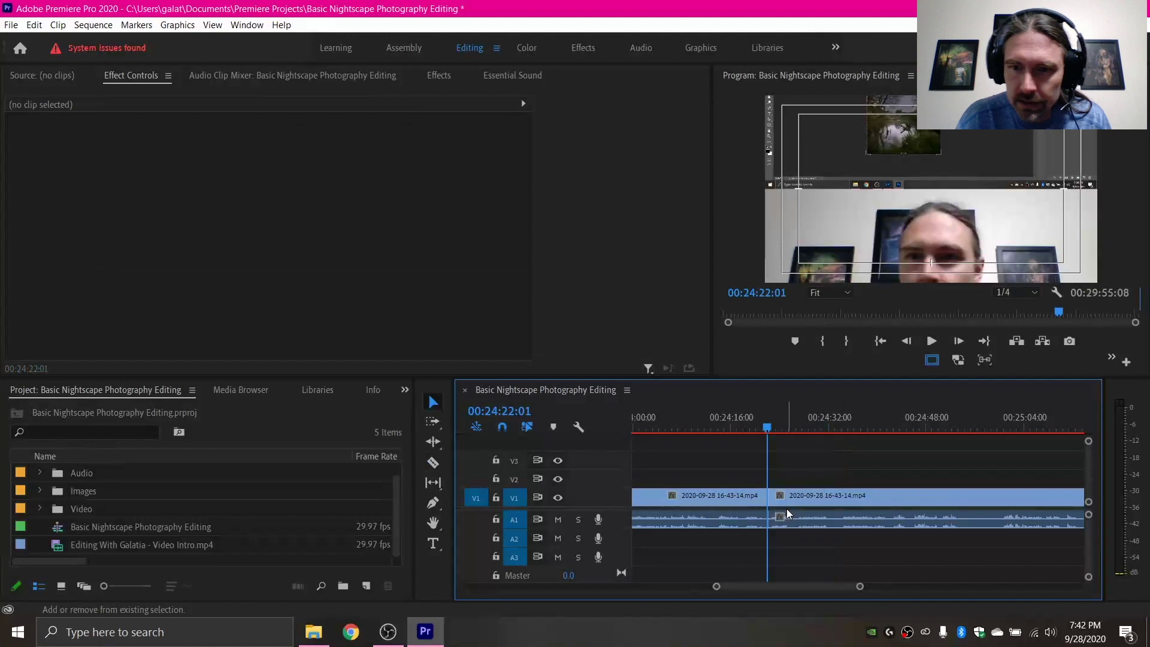
click(946, 424)
Play to 00:25:04:16, razor both ends of the 7-second pause after 00:24:53, and ripple delete it.
key(space)
scroll(967, 482, down, 3)
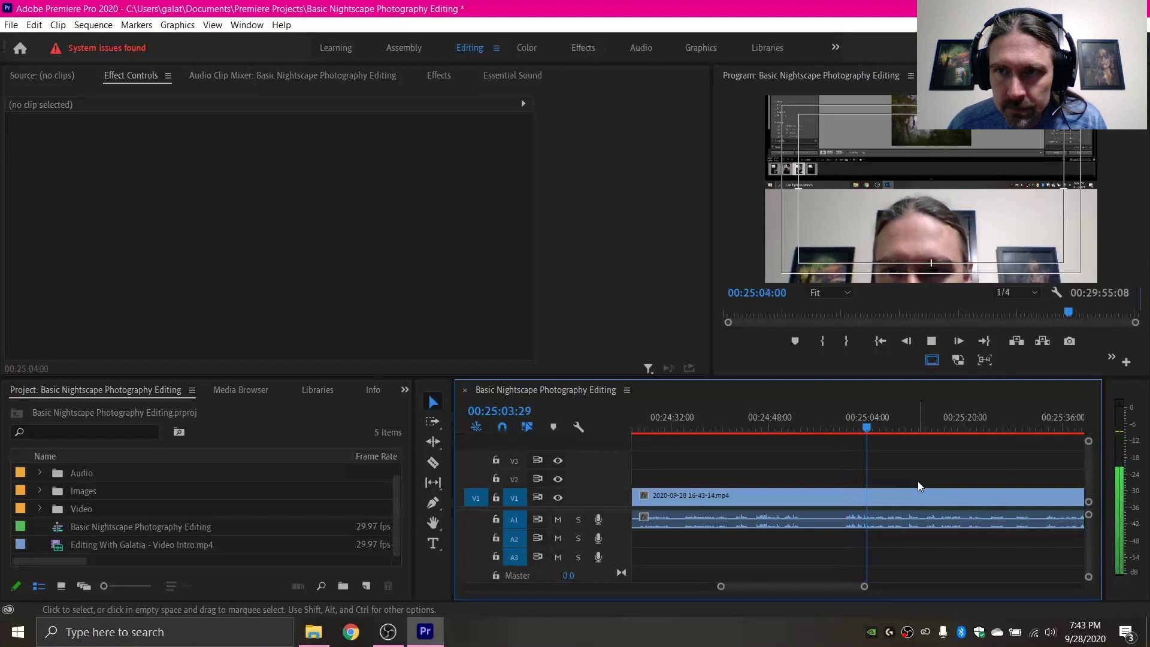
key(space)
key(equal)
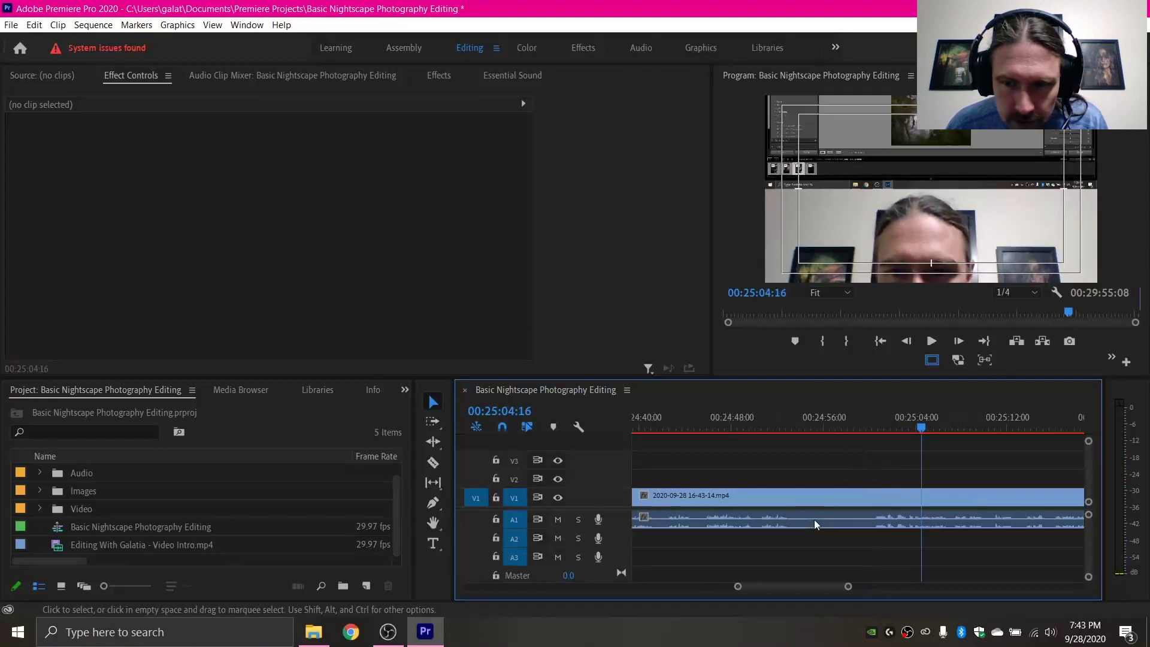
key(c)
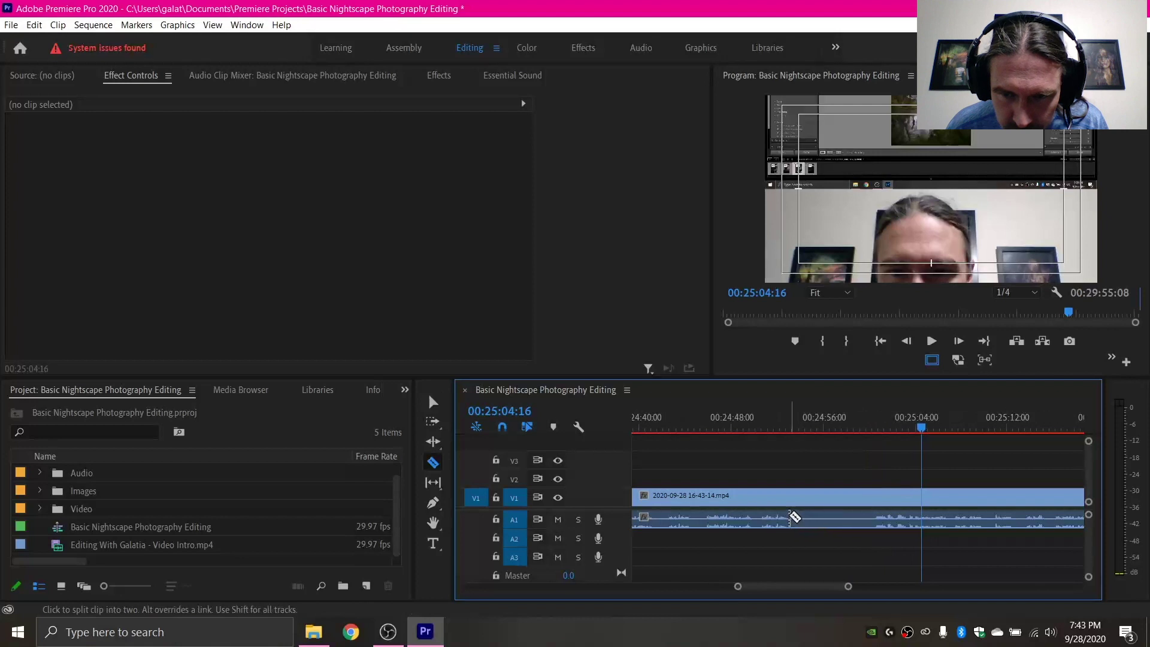
click(794, 516)
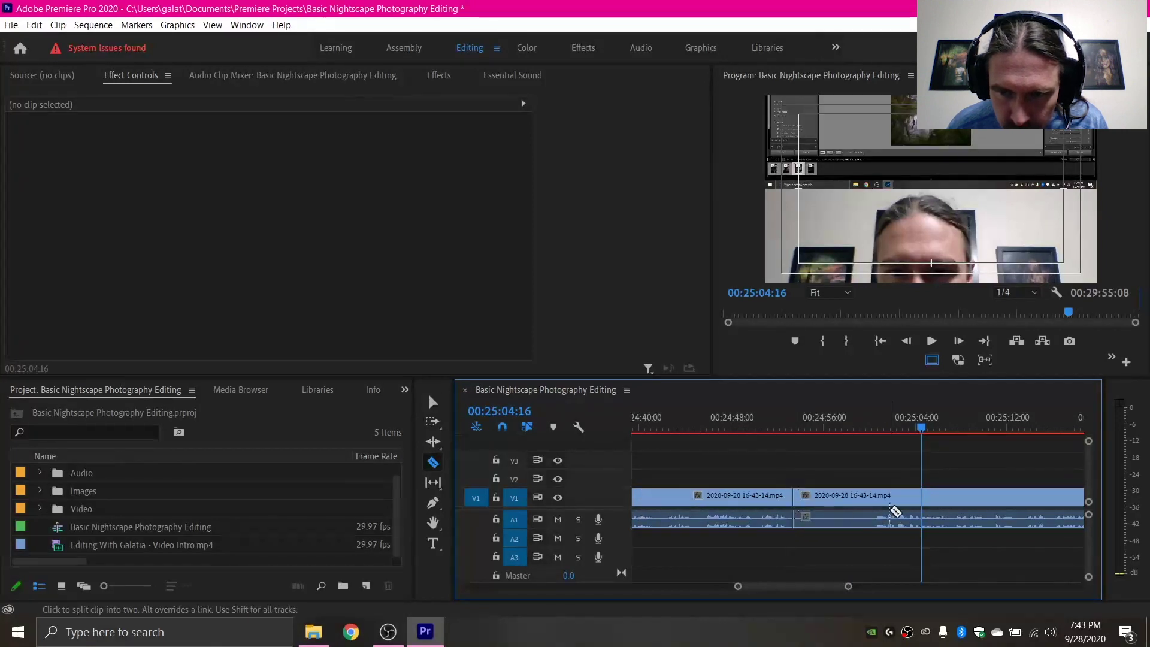
click(874, 497)
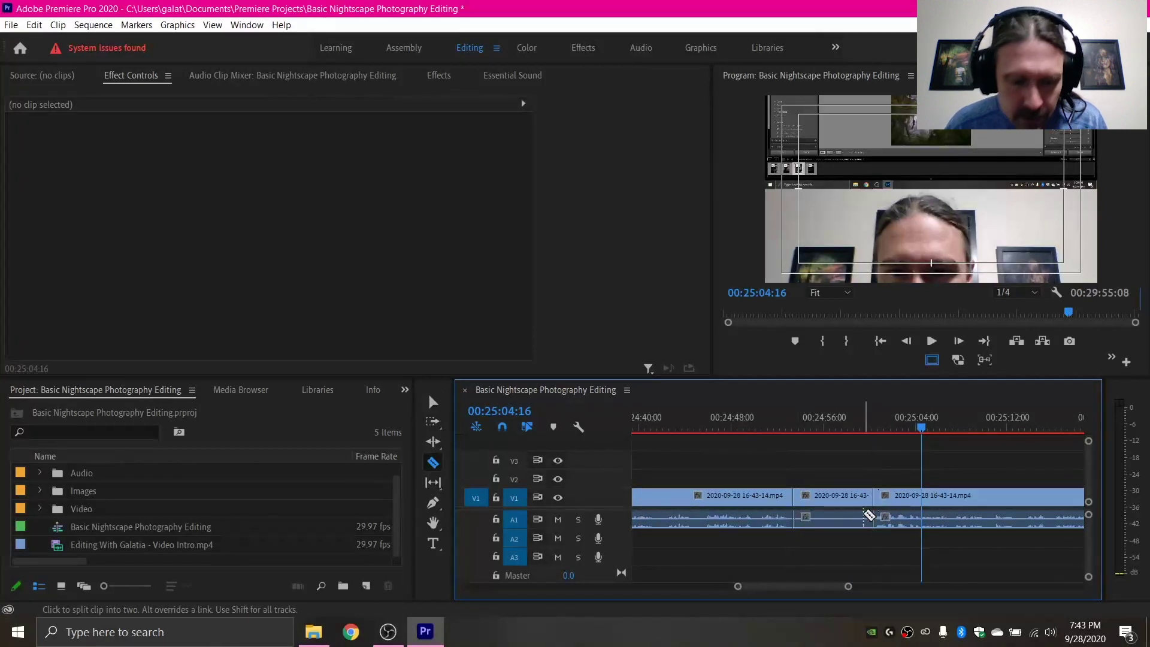
key(v)
click(836, 518)
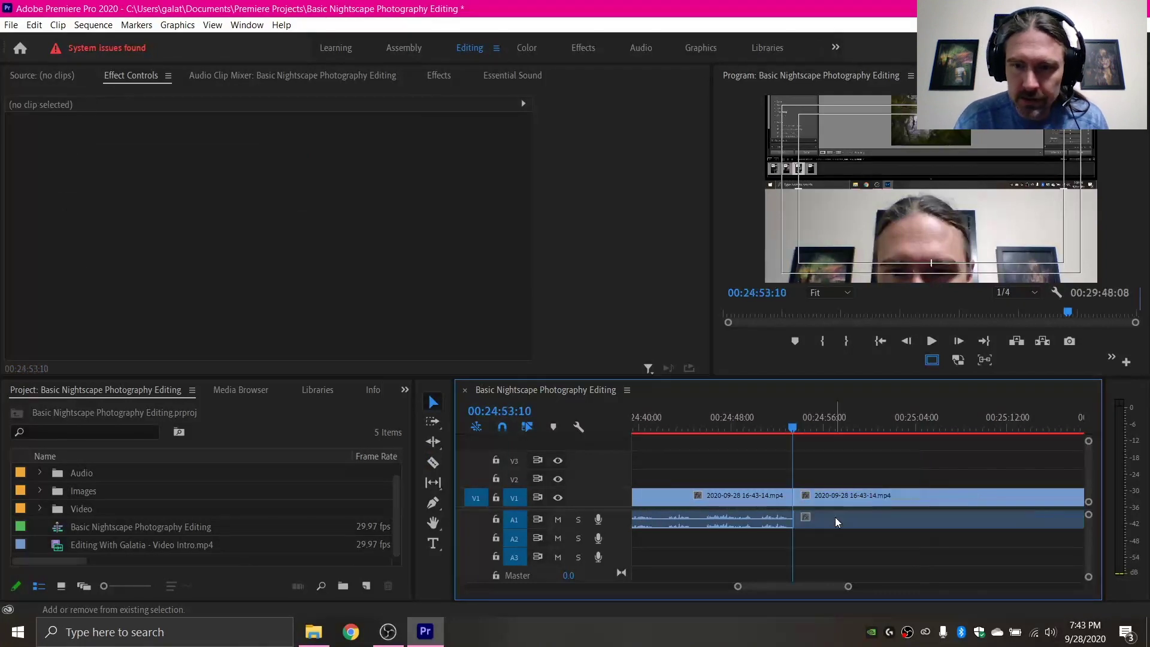
key(shift+Delete)
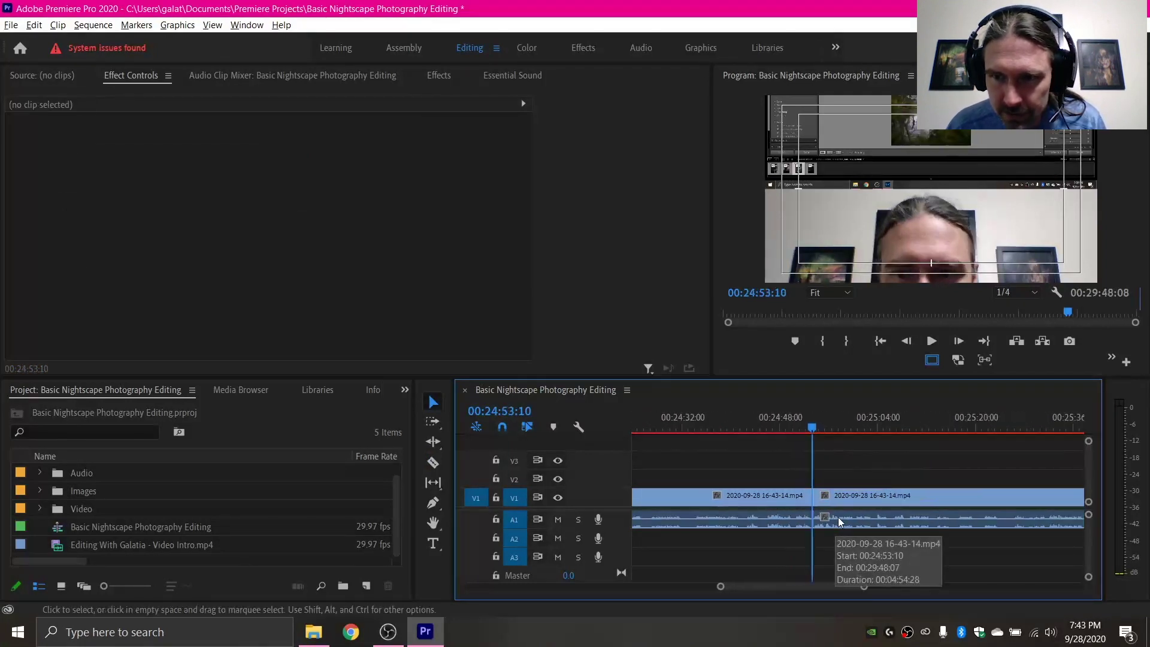
Review from 00:23:46, razor at about 00:23:52 and 00:24:00, and select the dead middle piece.
scroll(861, 512, down, 3)
scroll(864, 512, up, 5)
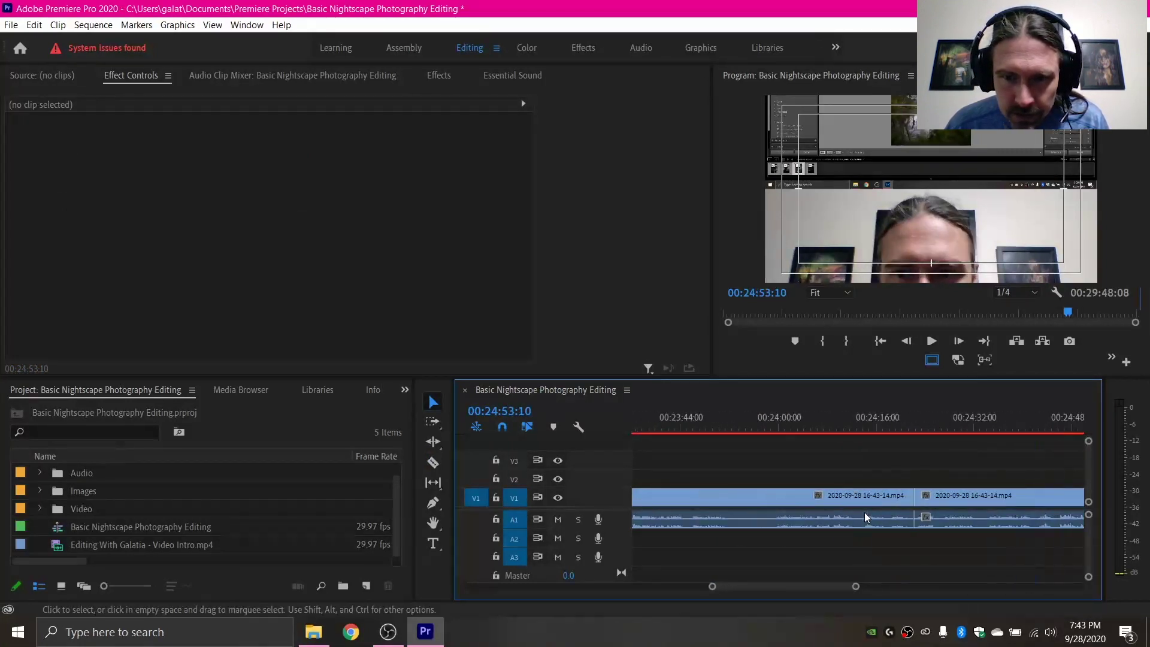
click(812, 426)
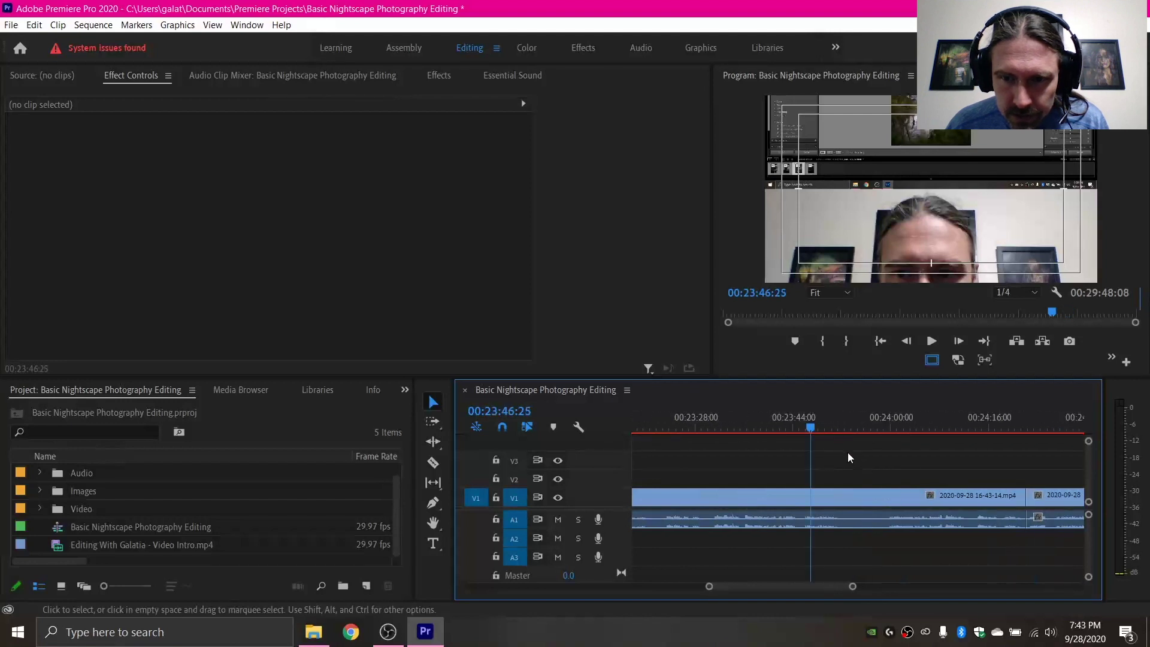
key(space)
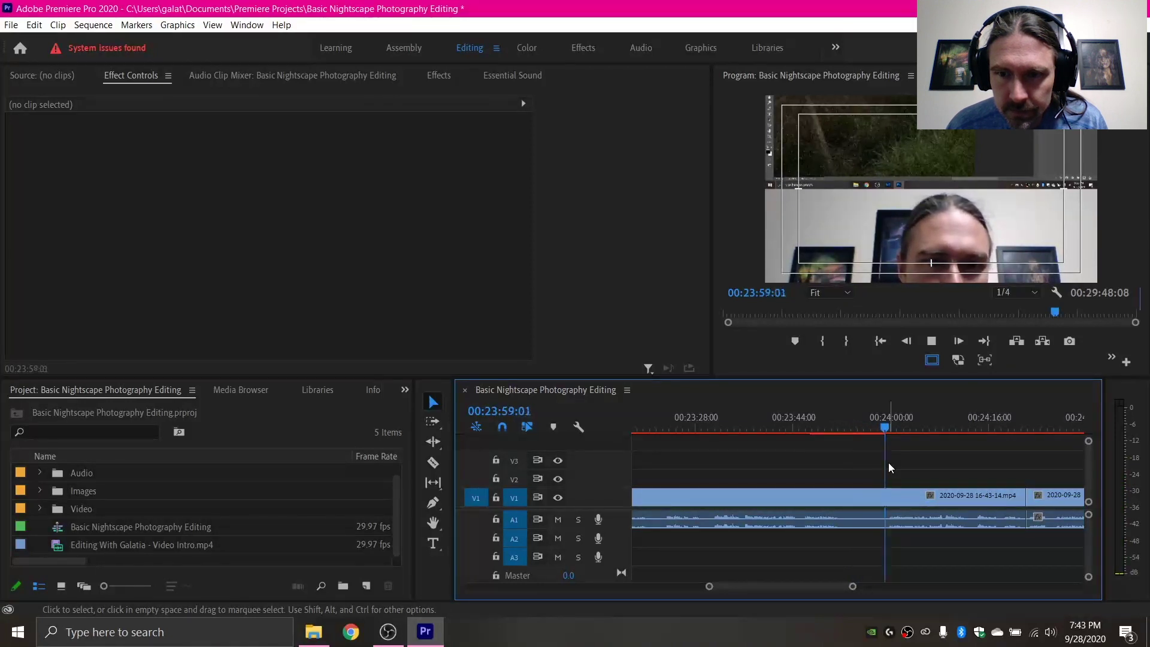
key(space)
key(=)
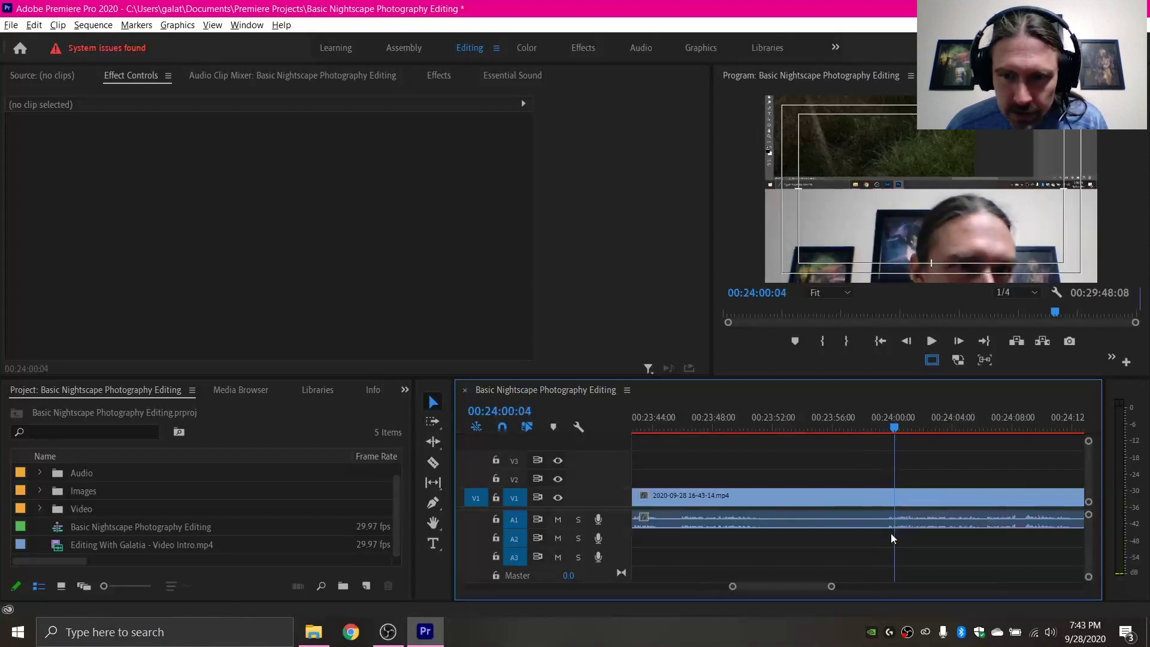
key(c)
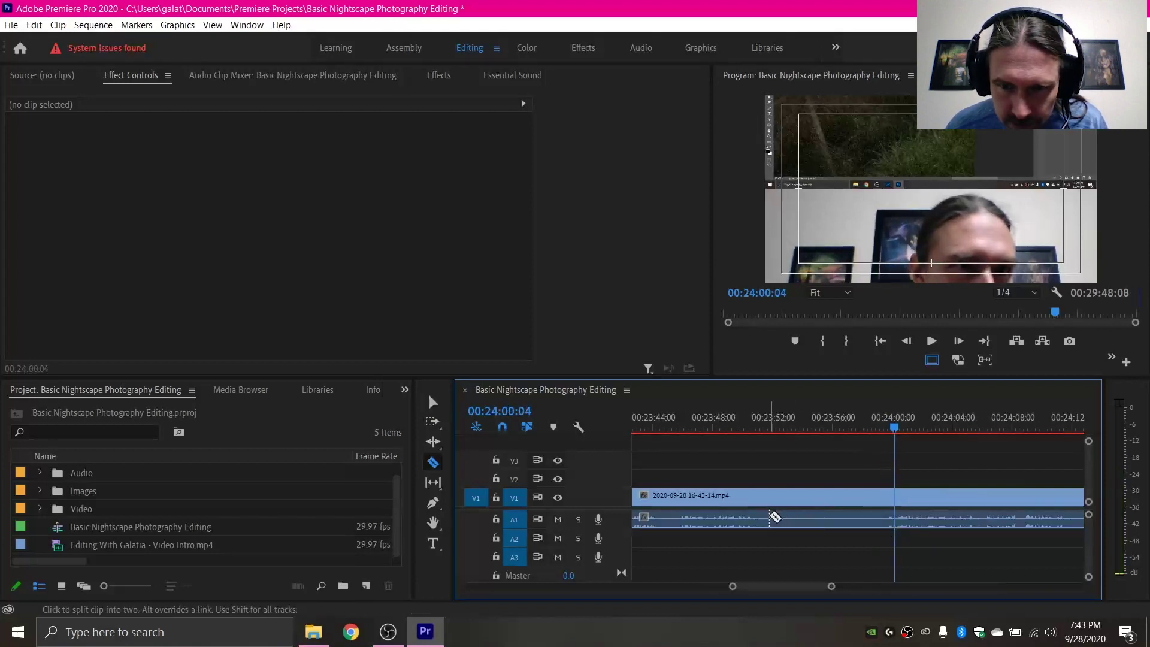
click(770, 515)
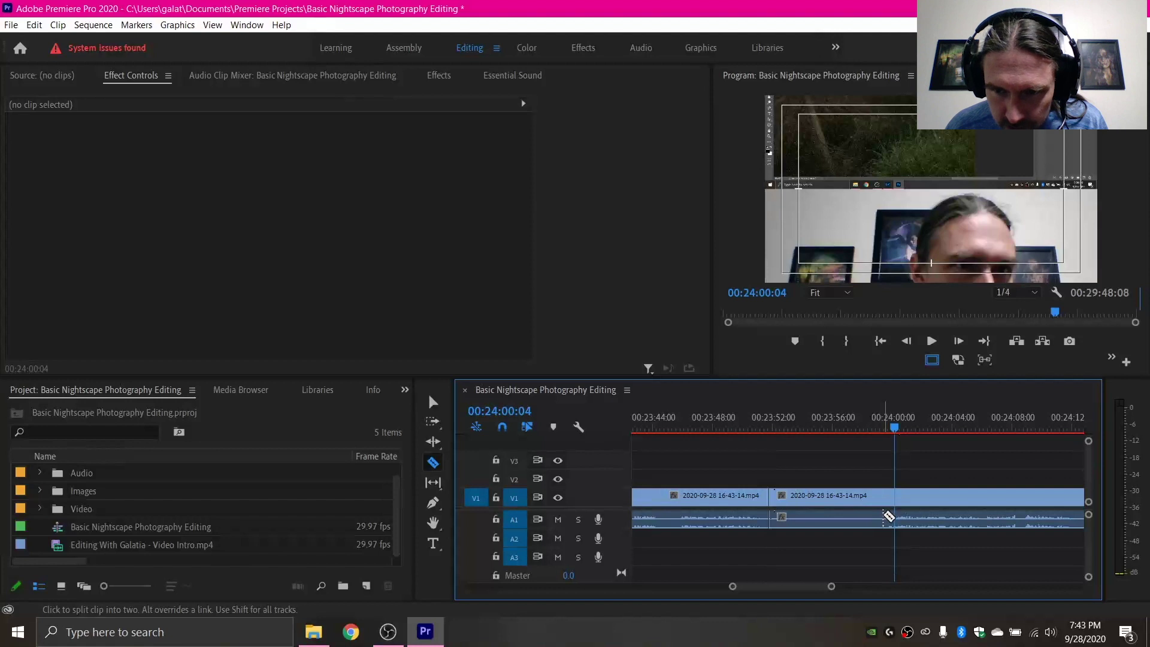
click(883, 516)
key(v)
click(815, 495)
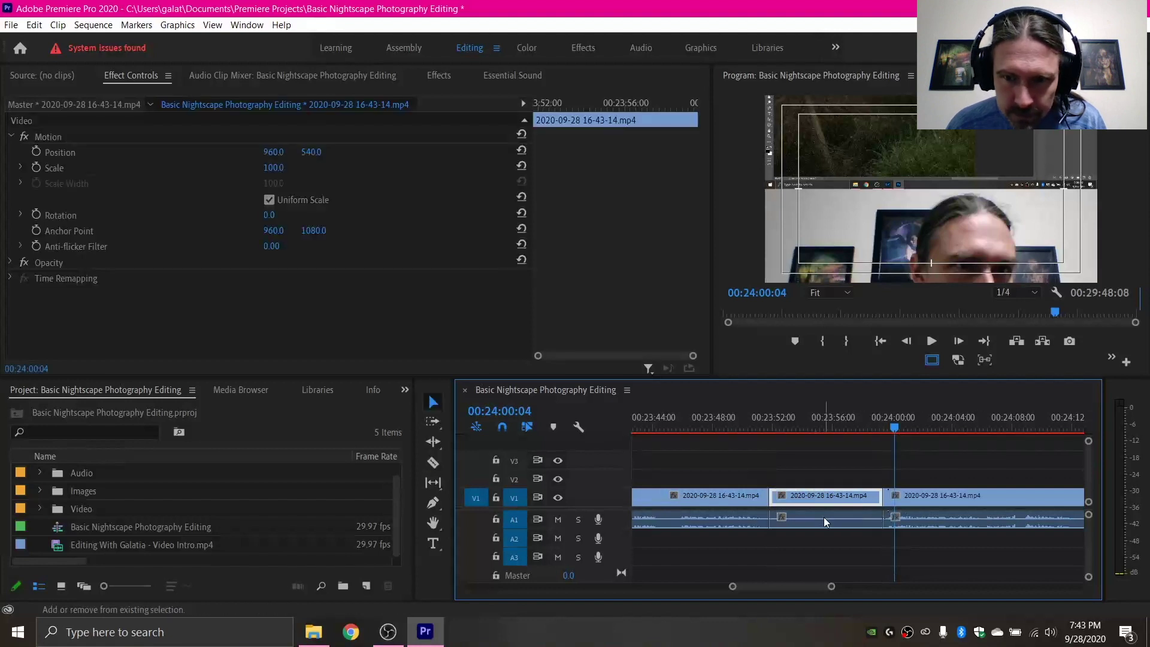
Ripple delete the selected 00:23:52–00:24:00 piece, then play from 00:17:28:09 to find the next dead time.
key(shift+Delete)
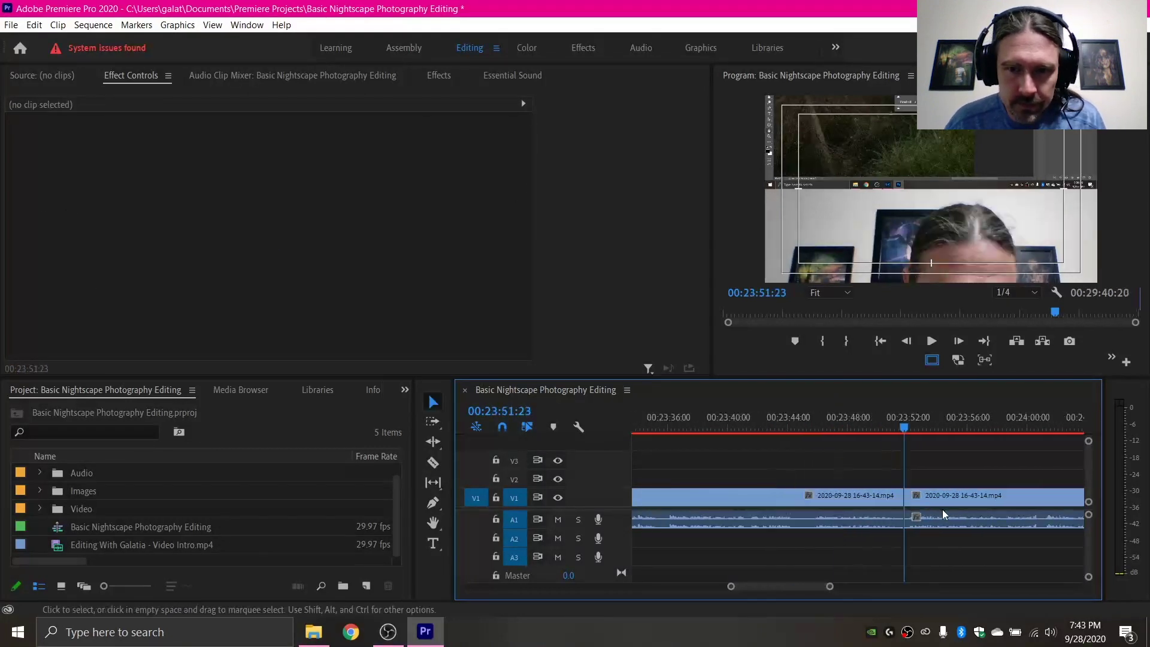
scroll(931, 508, down, 6)
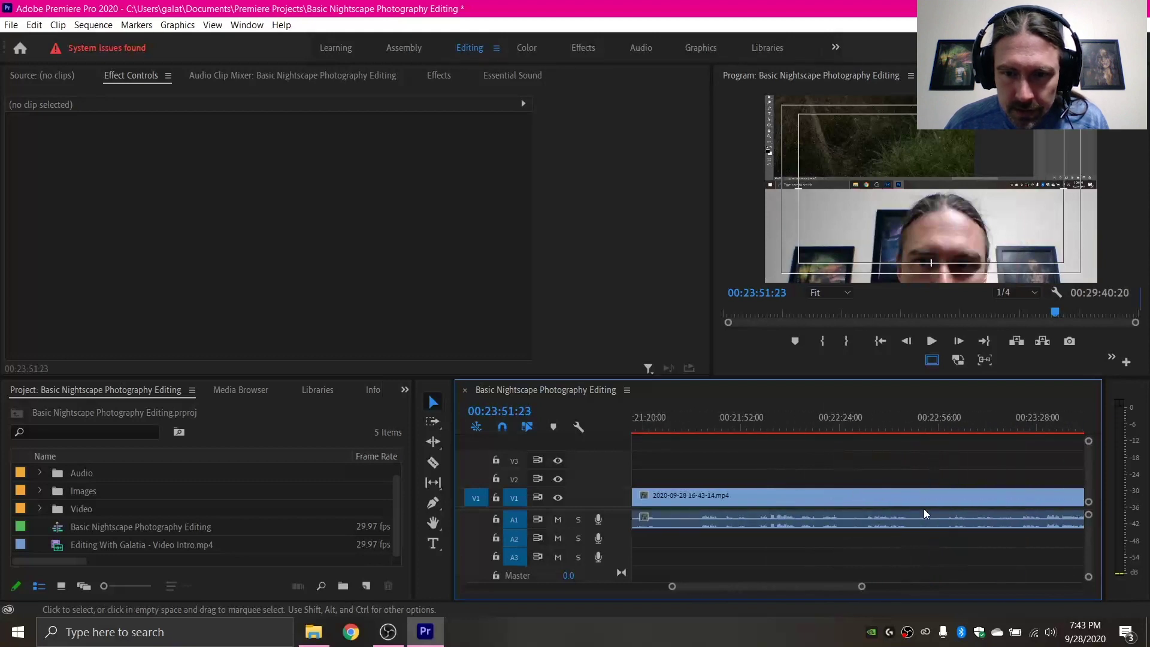
scroll(924, 509, up, 8)
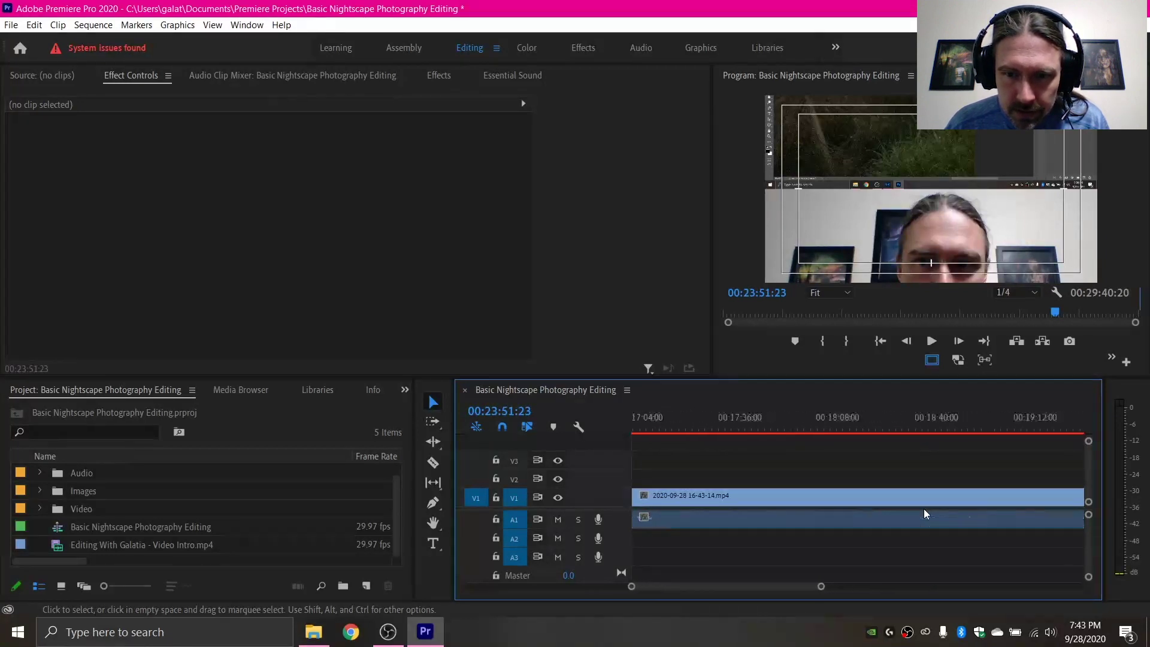
scroll(923, 508, up, 1)
click(820, 425)
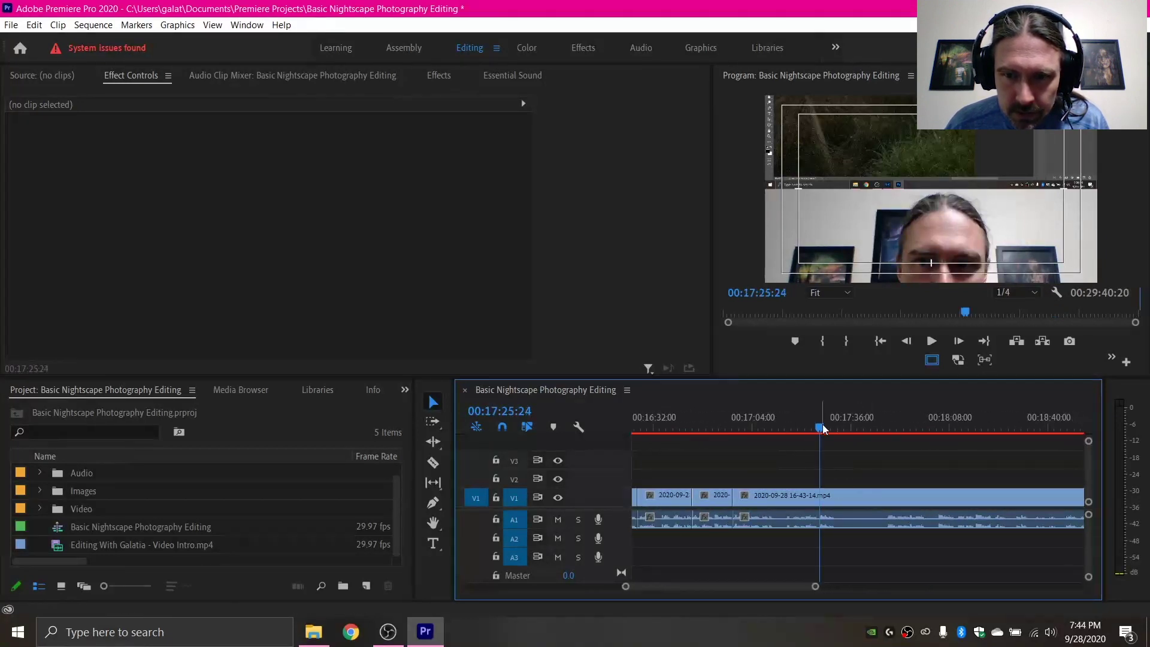
scroll(841, 479, up, 2)
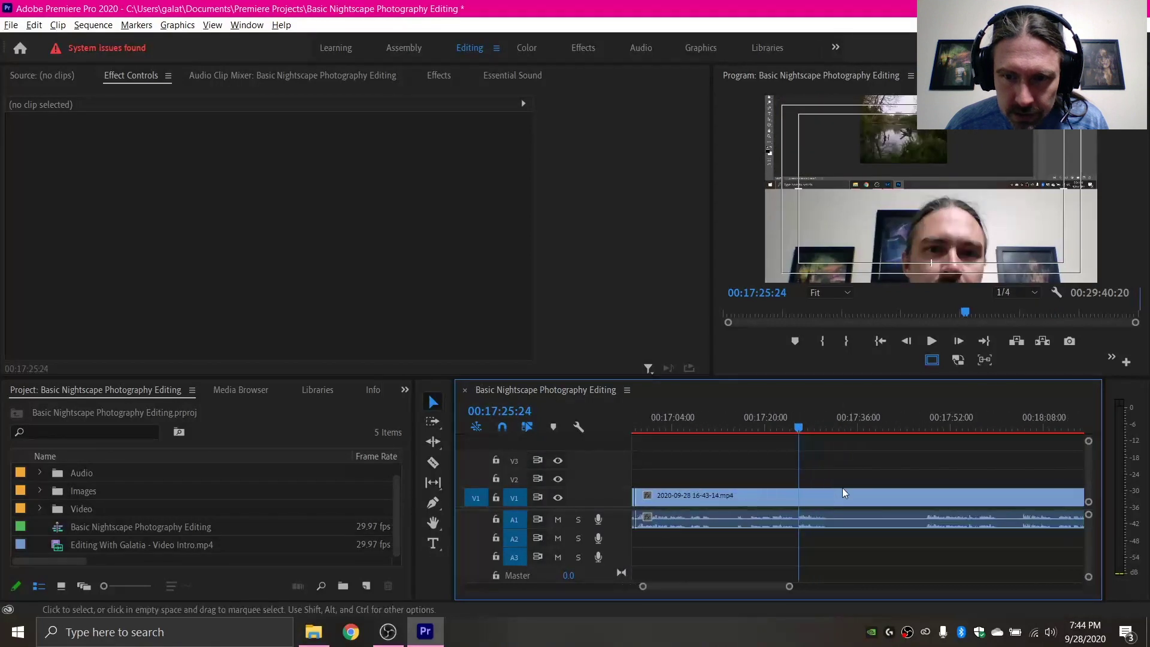
drag(803, 426, 815, 433)
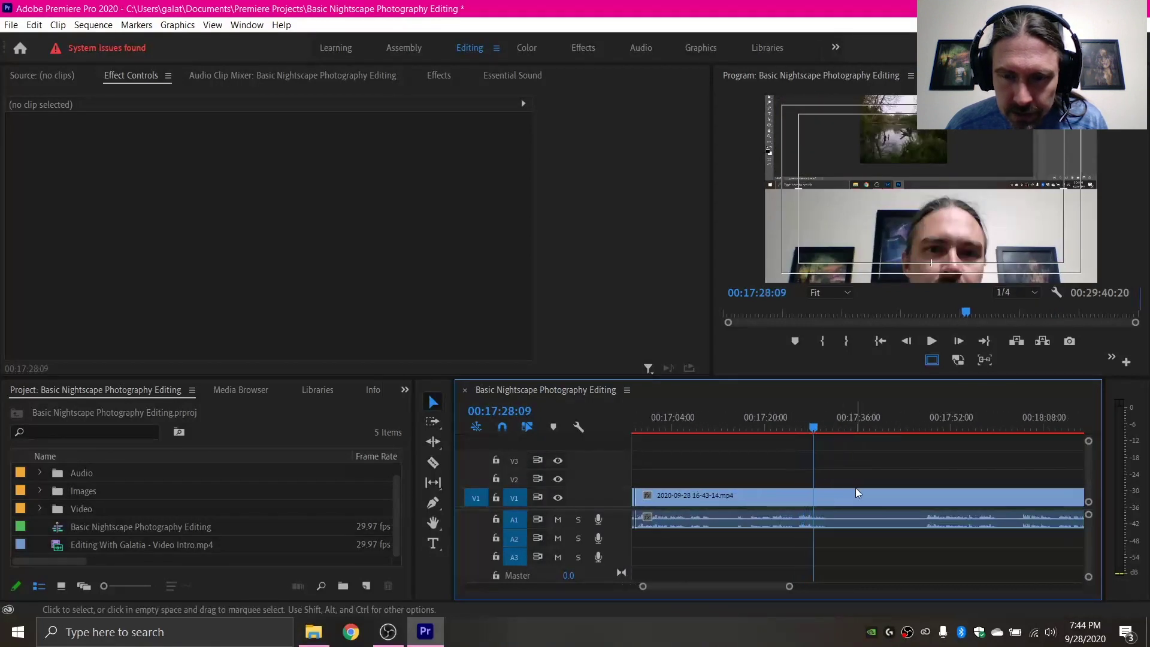
key(space)
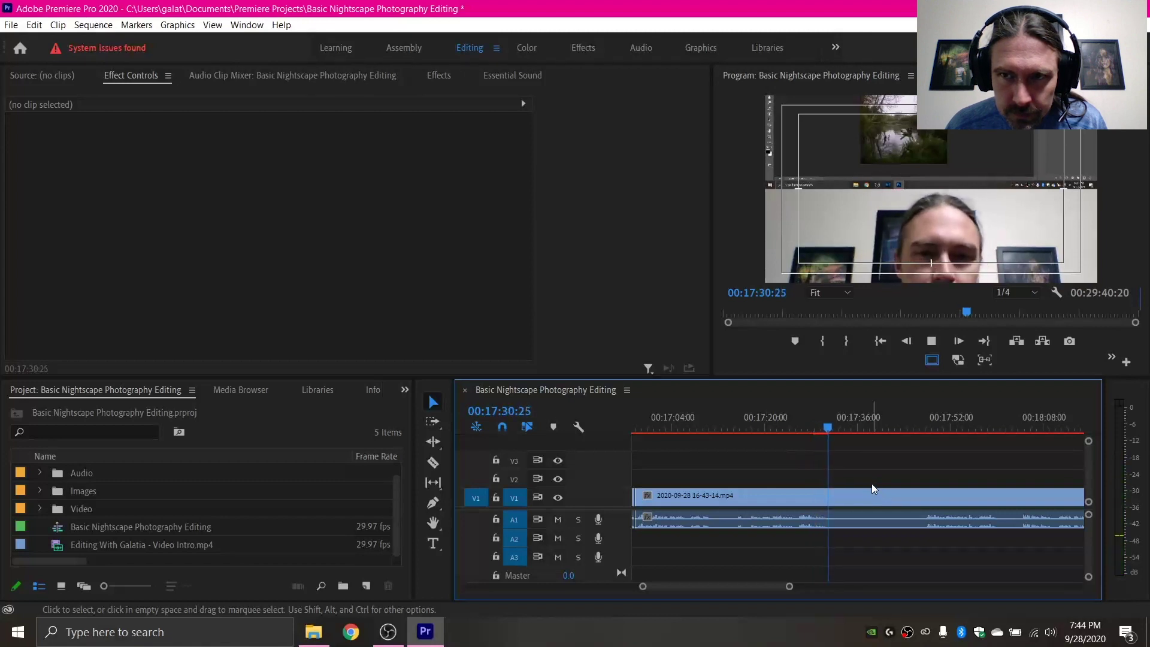
key(space)
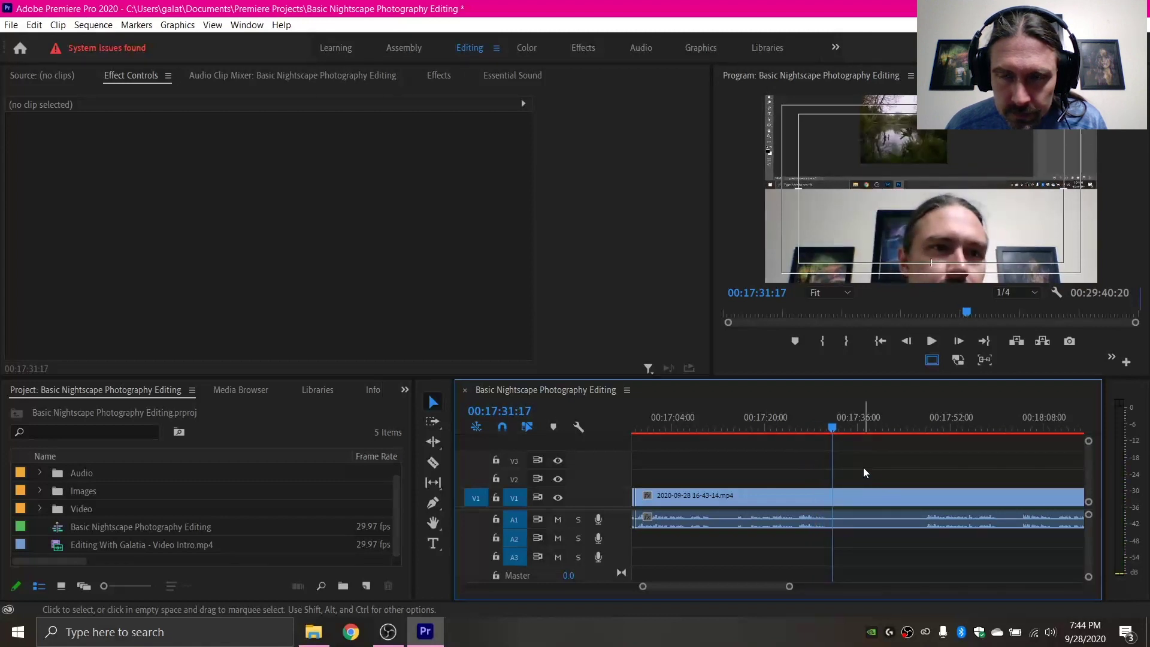
key(space)
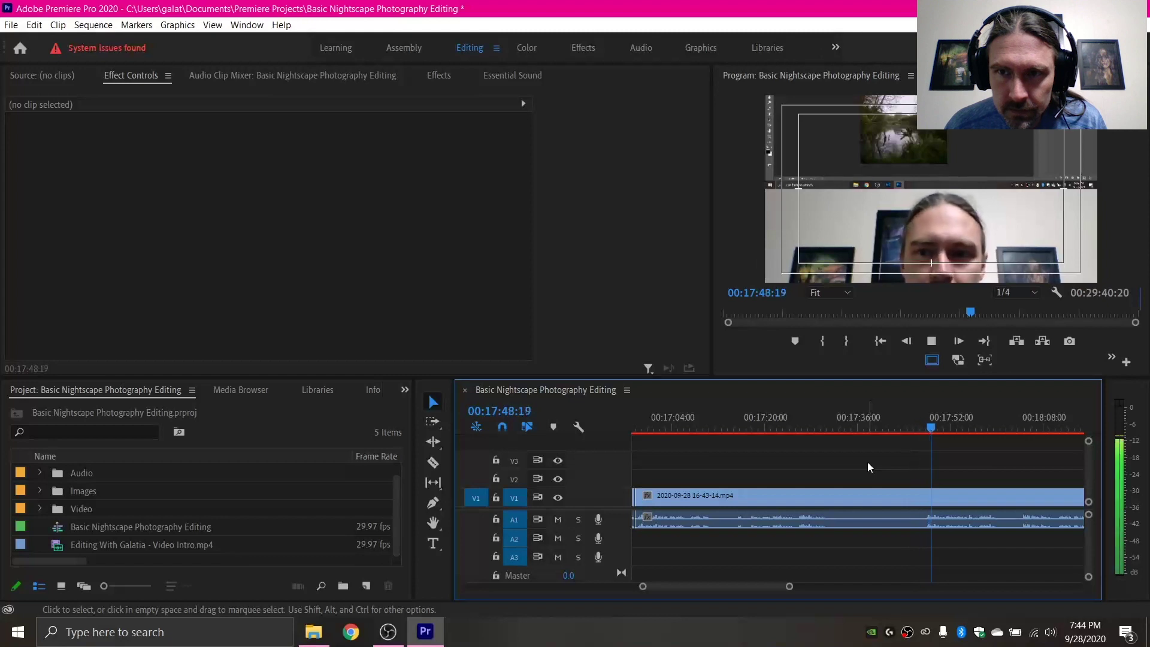
key(space)
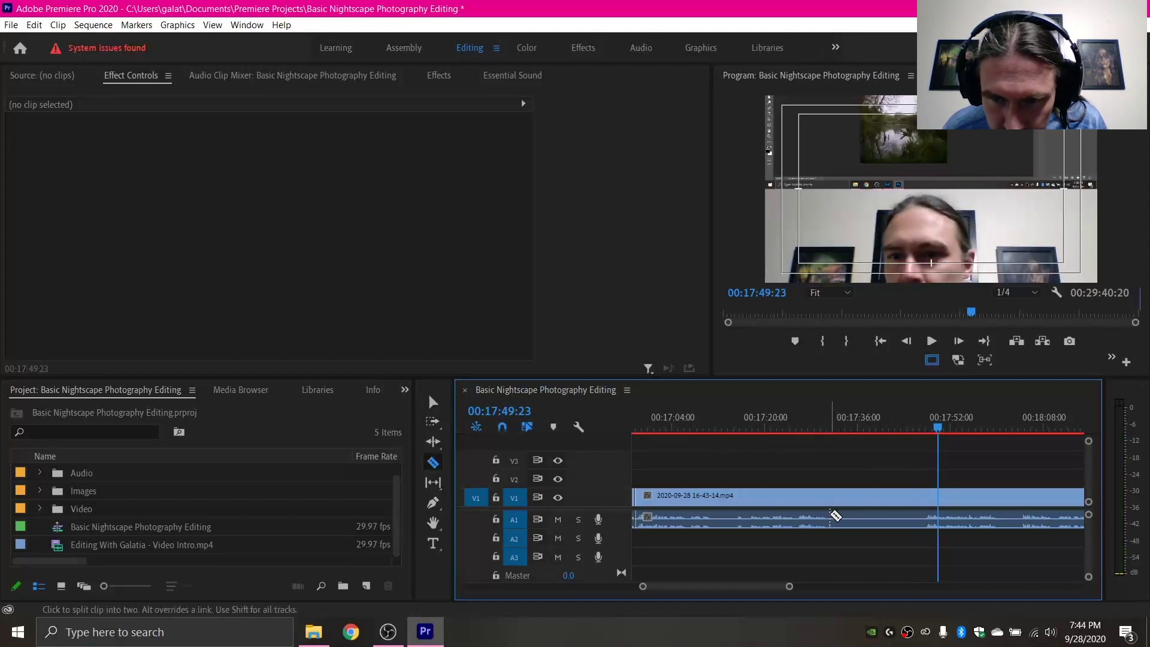
Split at about 00:17:31 and 00:17:48 and ripple delete the middle piece with its audio.
click(831, 500)
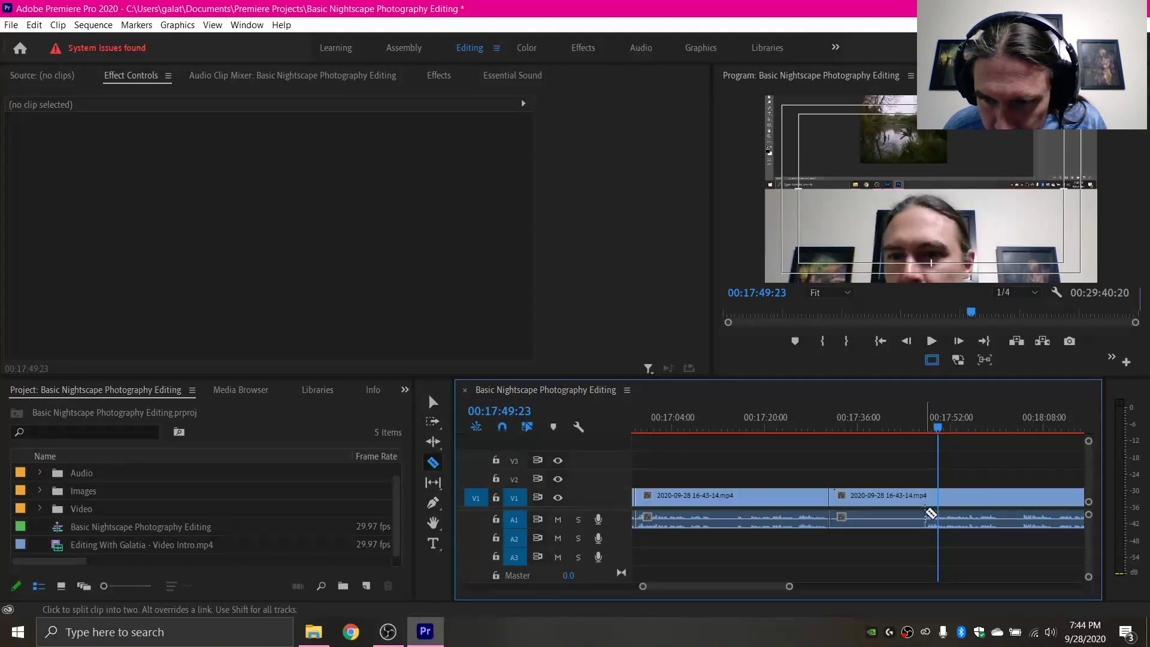
click(925, 501)
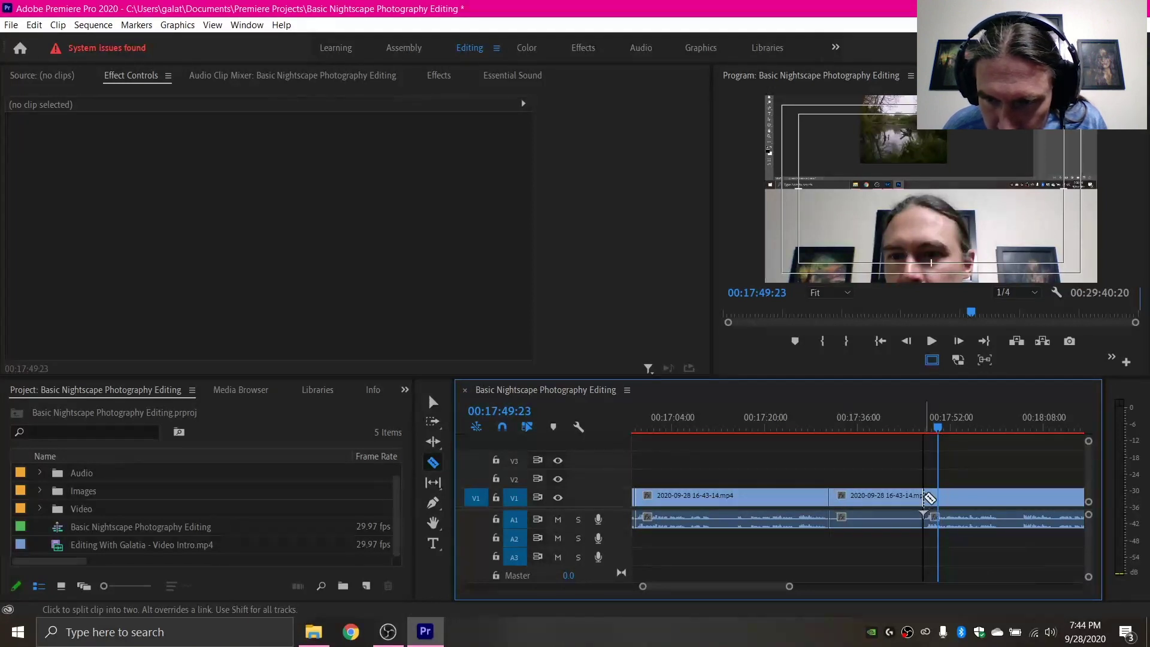
key(v)
click(887, 498)
shift+click(883, 514)
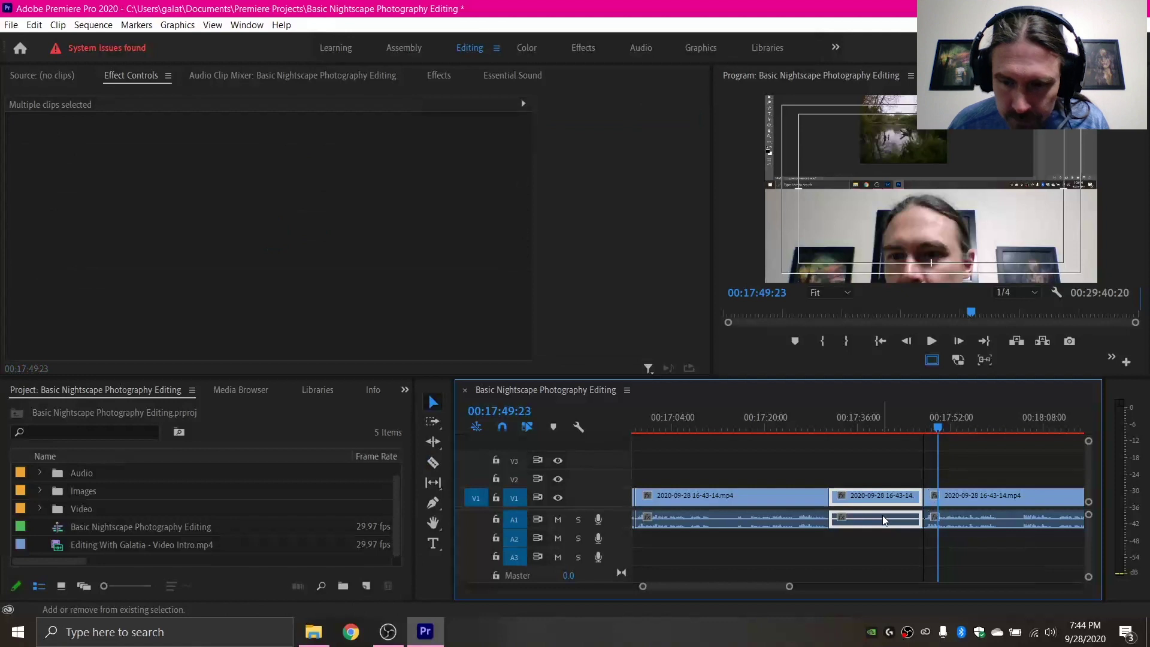
key(shift+Delete)
scroll(882, 515, up, 5)
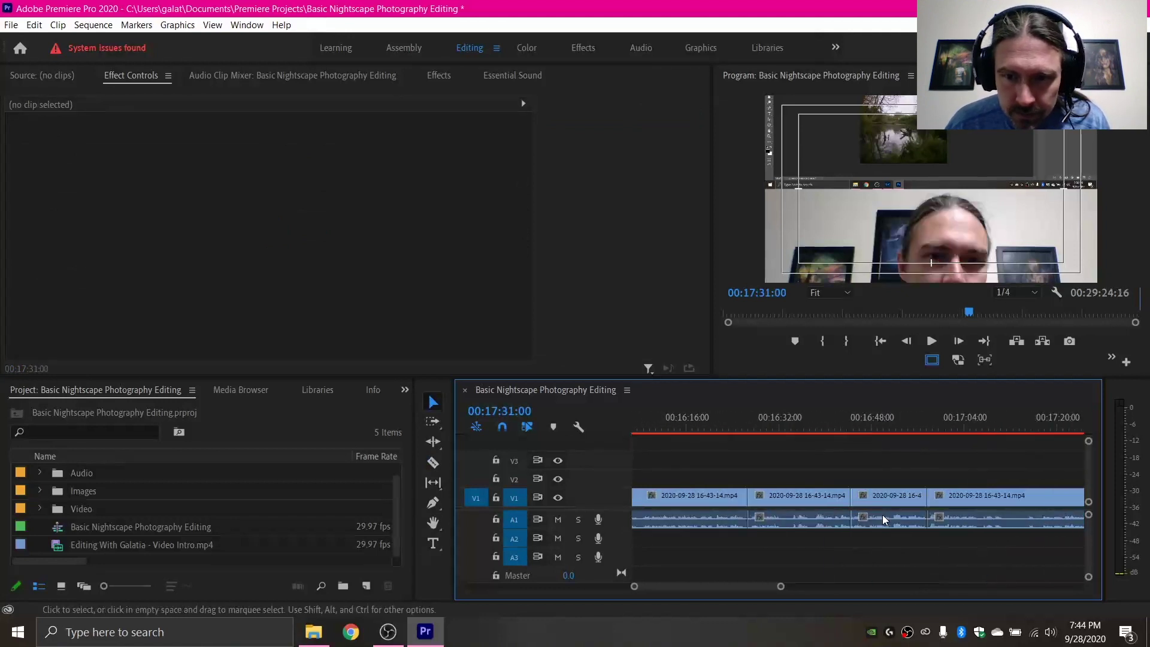
Play the recording from about 3:04 and stop at 00:03:16:03, where the dead stretch begins.
scroll(878, 512, up, 8)
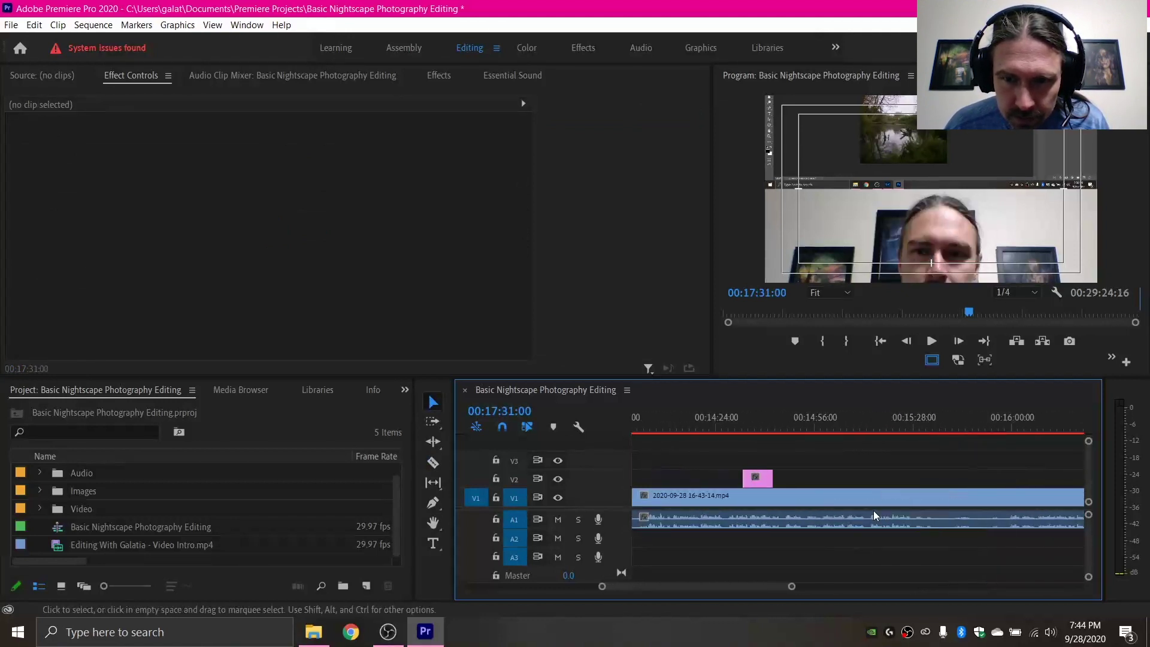
scroll(873, 510, up, 12)
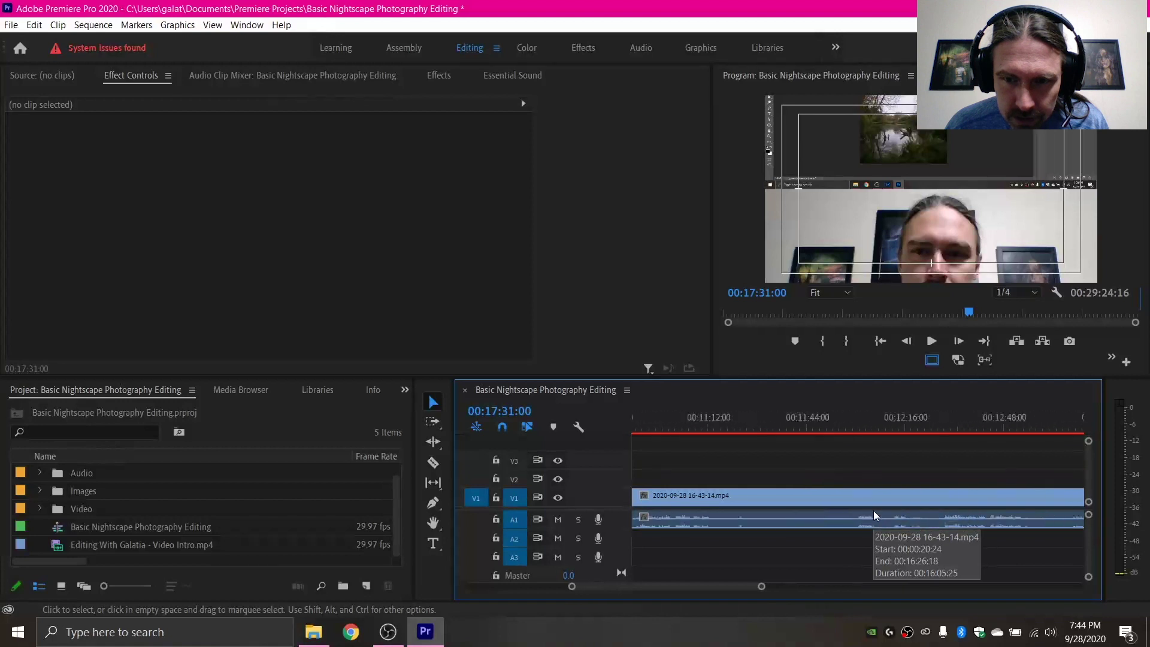
scroll(873, 510, up, 16)
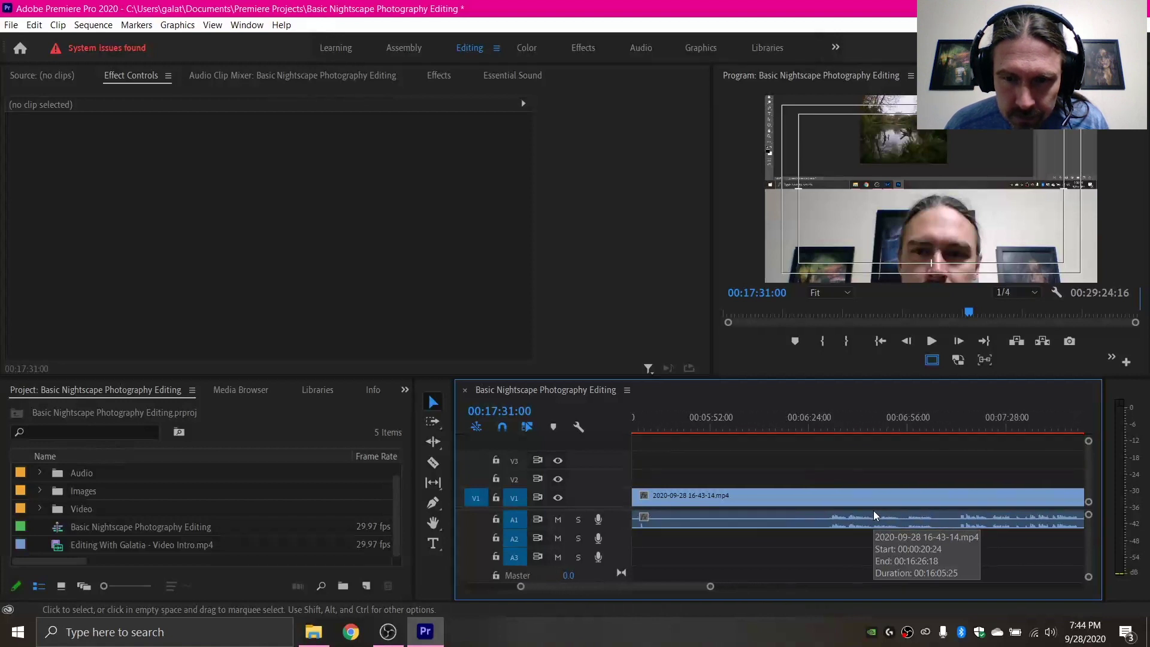
scroll(874, 510, down, 5)
scroll(874, 510, up, 5)
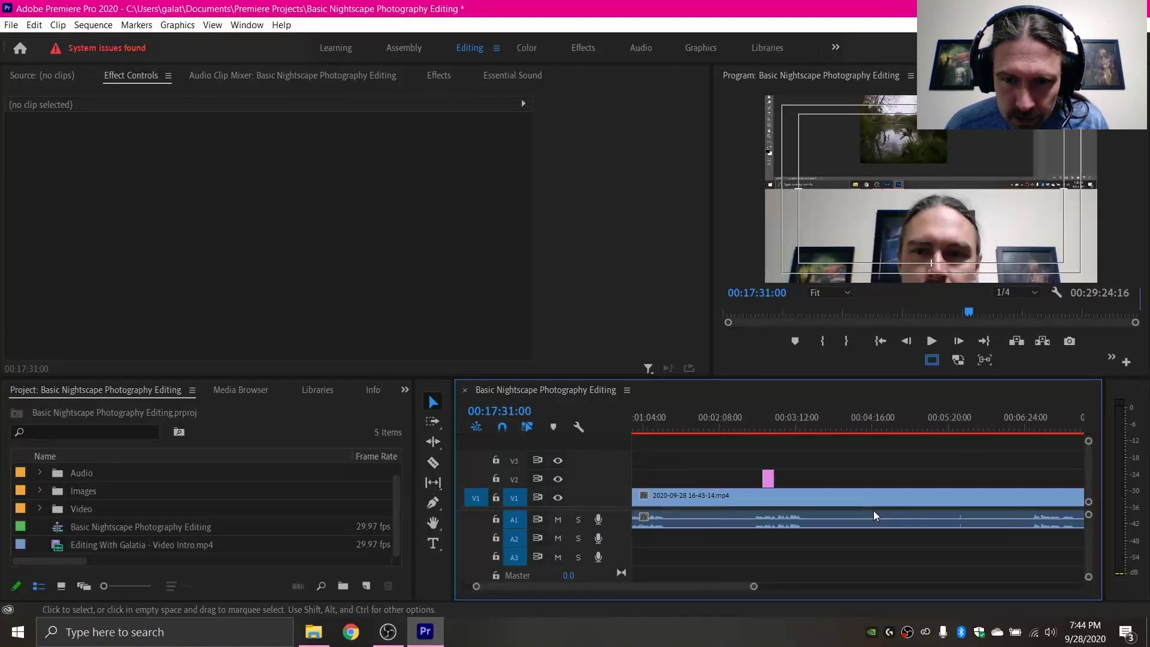
scroll(685, 507, up, 3)
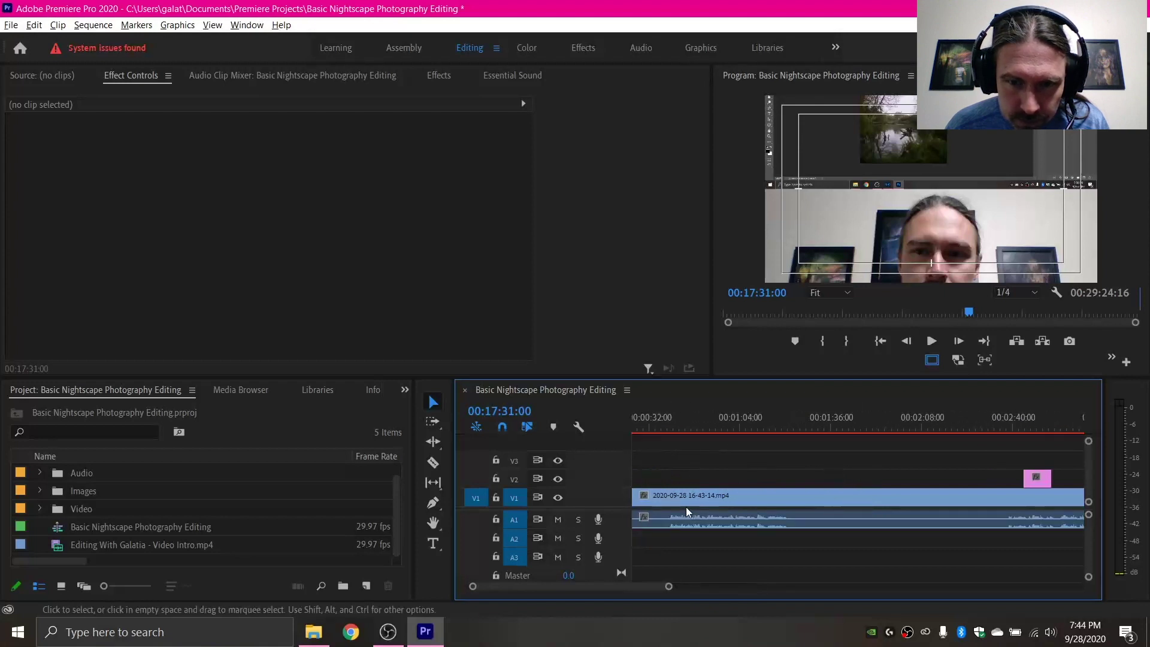
scroll(904, 505, down, 3)
scroll(904, 510, down, 5)
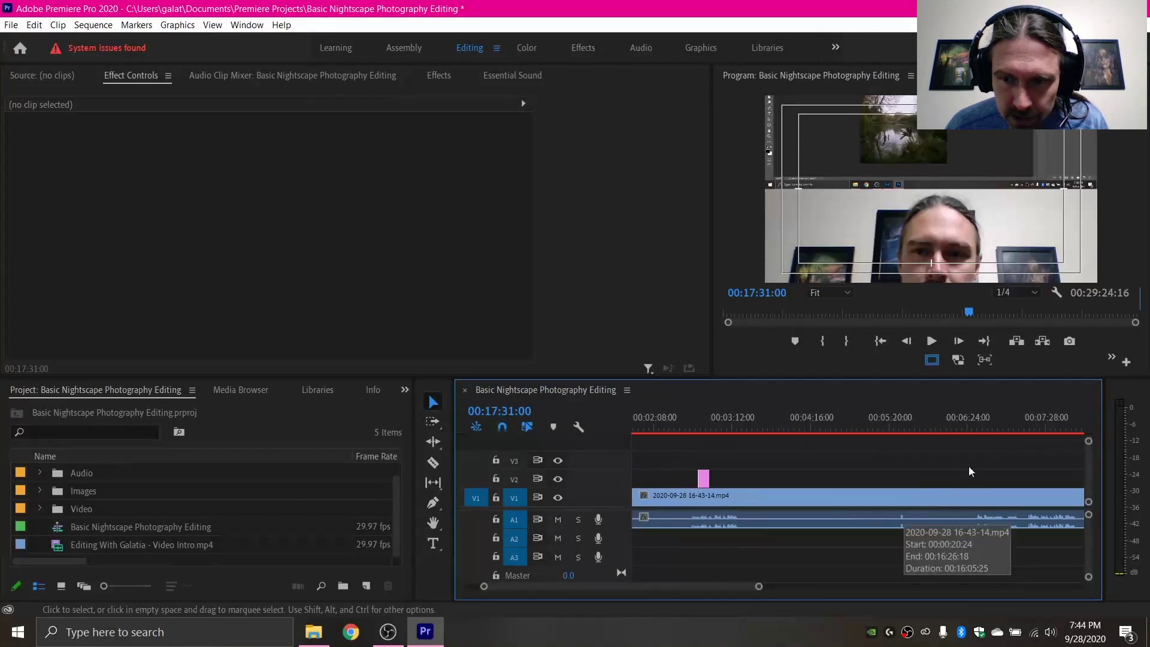
click(723, 420)
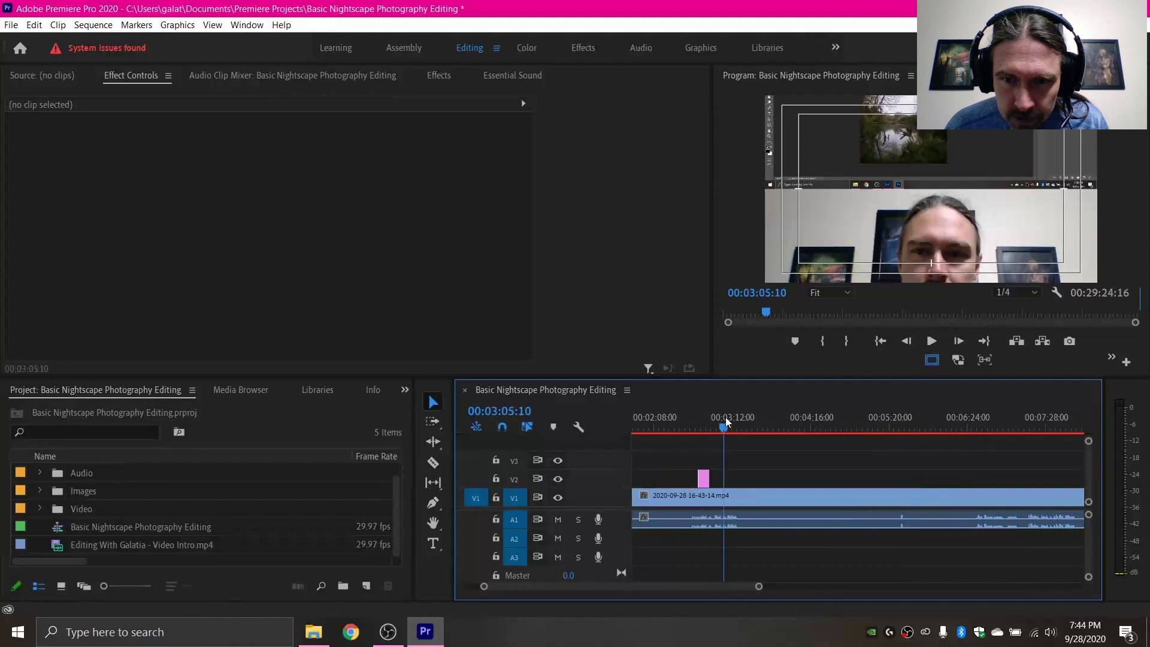
key(space)
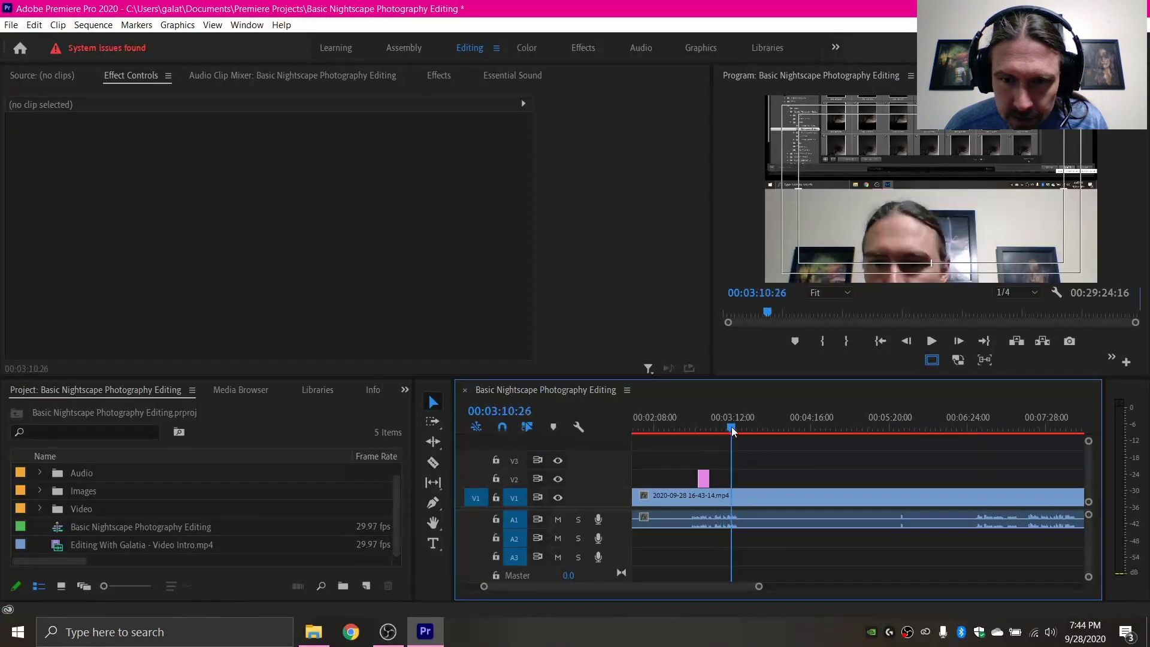
key(space)
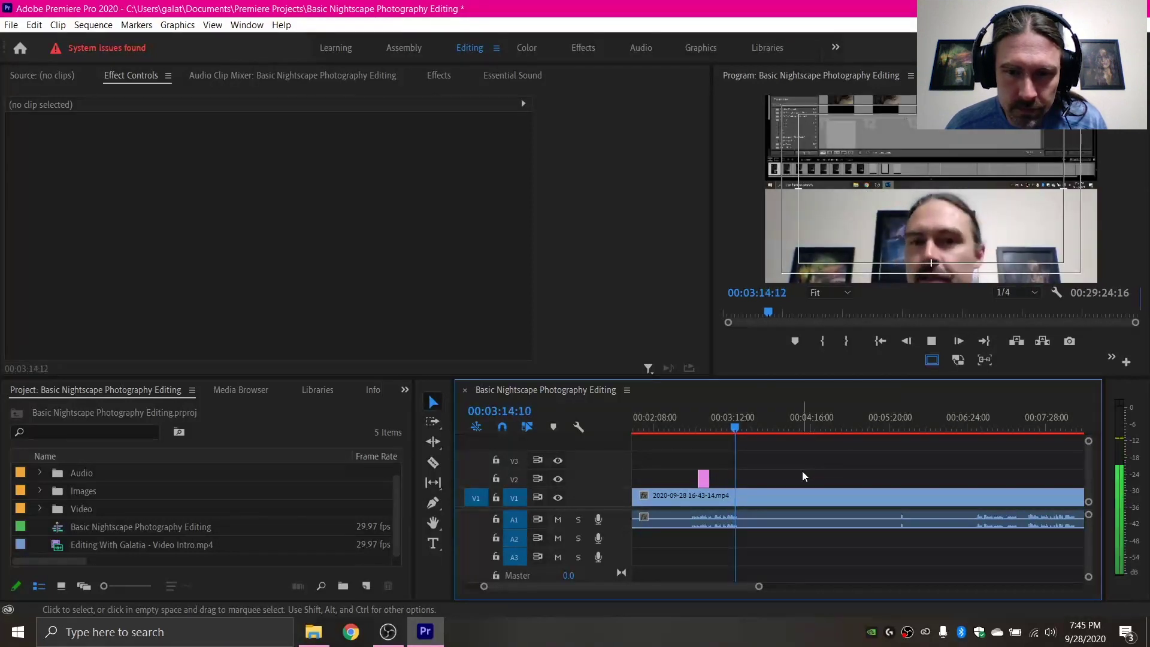
key(space)
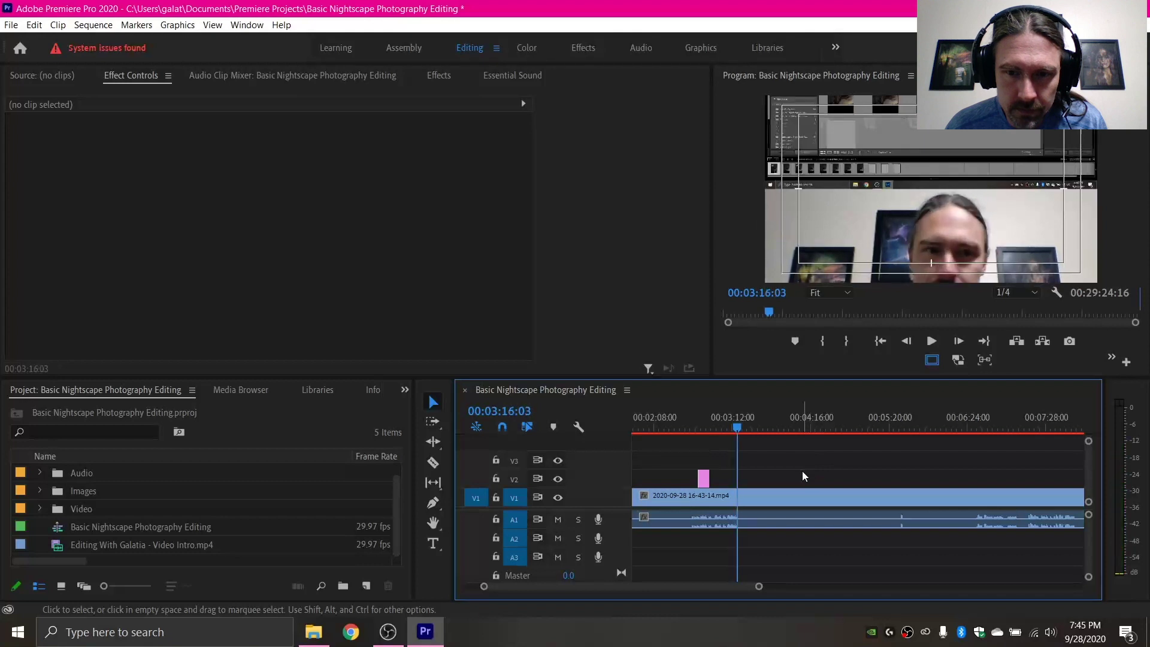
Razor the clip at 00:03:16:03 and at the dead stretch's end, then ripple delete that piece.
scroll(750, 512, up, 3)
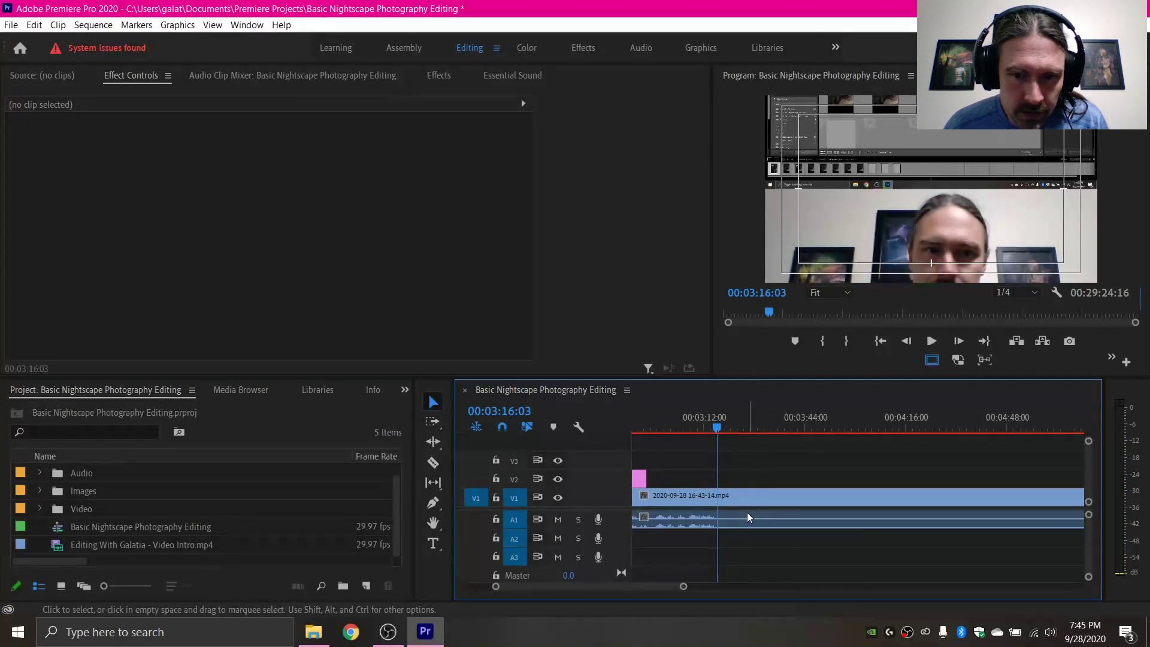
key(c)
click(718, 517)
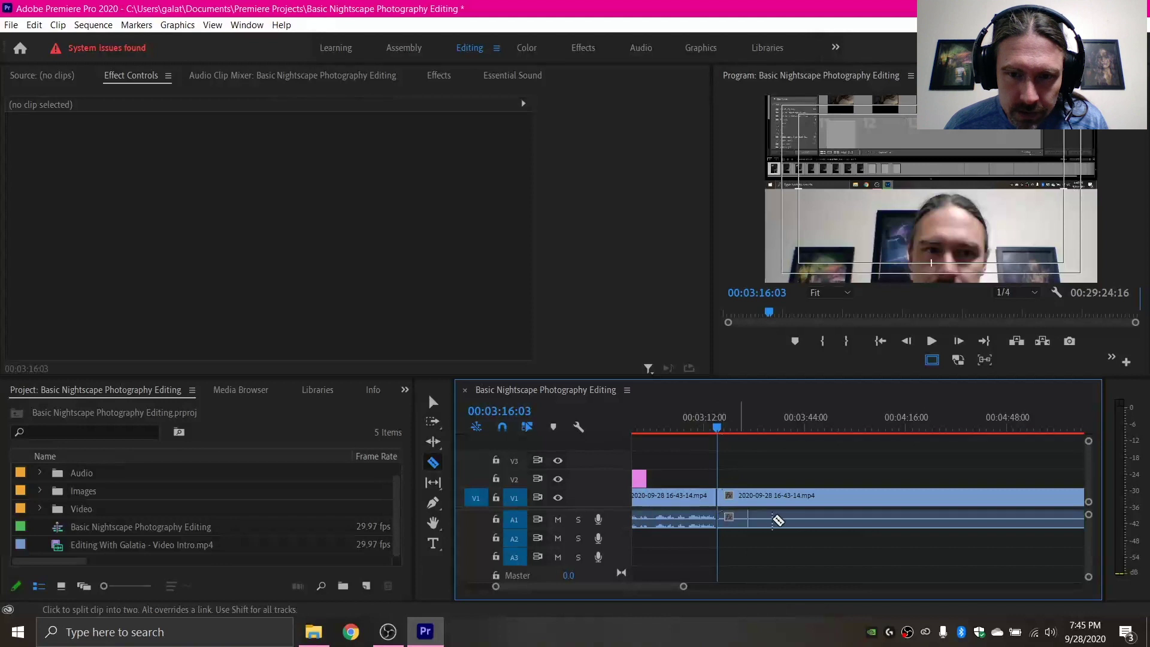
scroll(809, 524, down, 6)
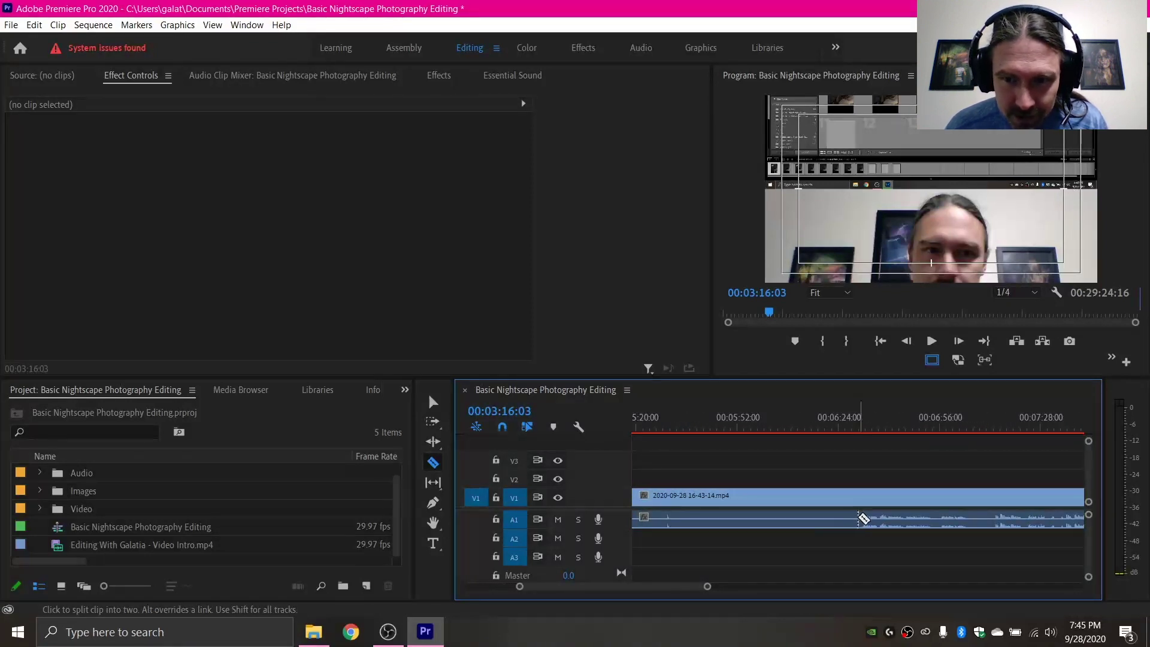
click(857, 514)
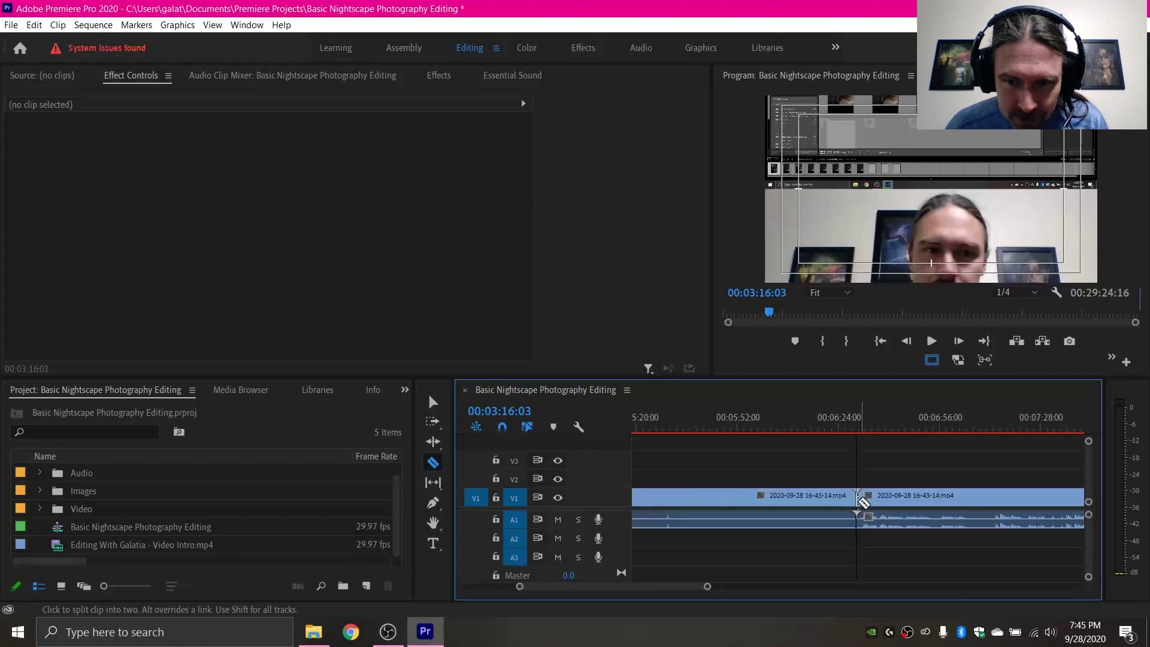
key(v)
shift+click(782, 496)
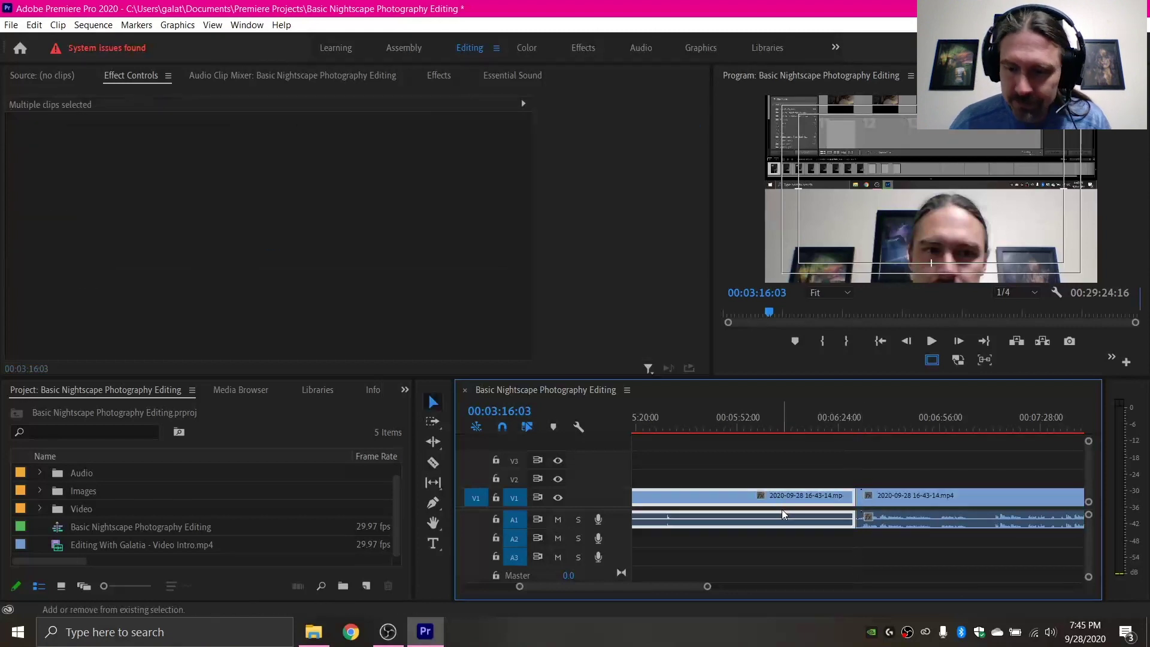
key(shift+Delete)
scroll(781, 509, up, 6)
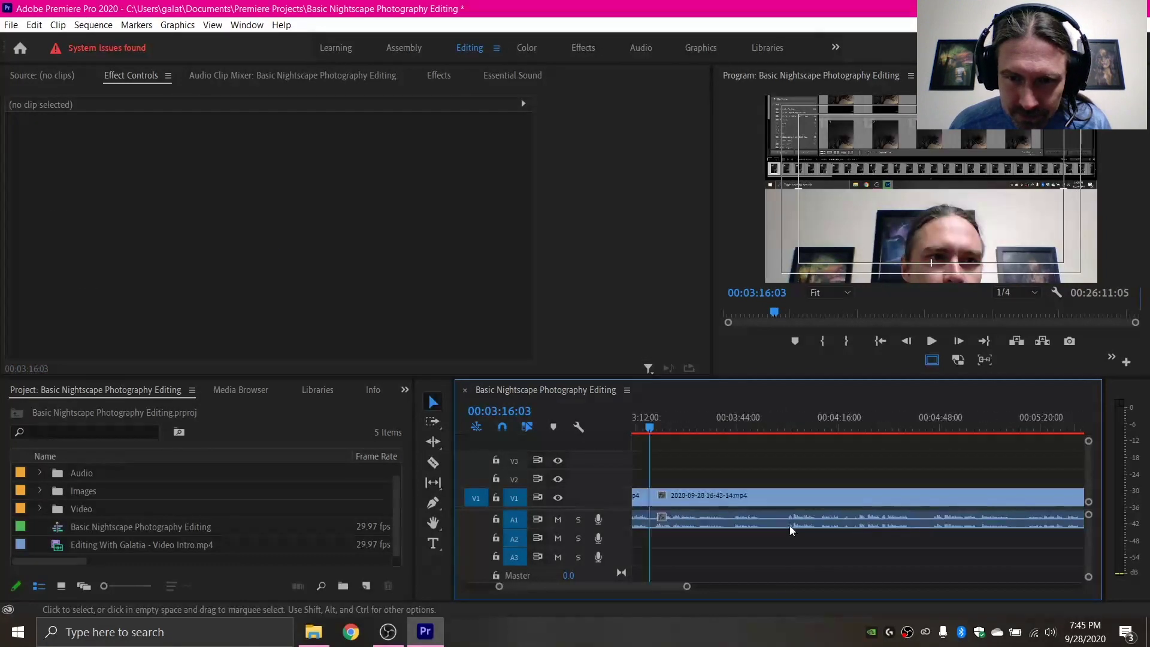
Review the footage from about 1:10 and stop playback at 00:01:21:16.
scroll(789, 526, up, 5)
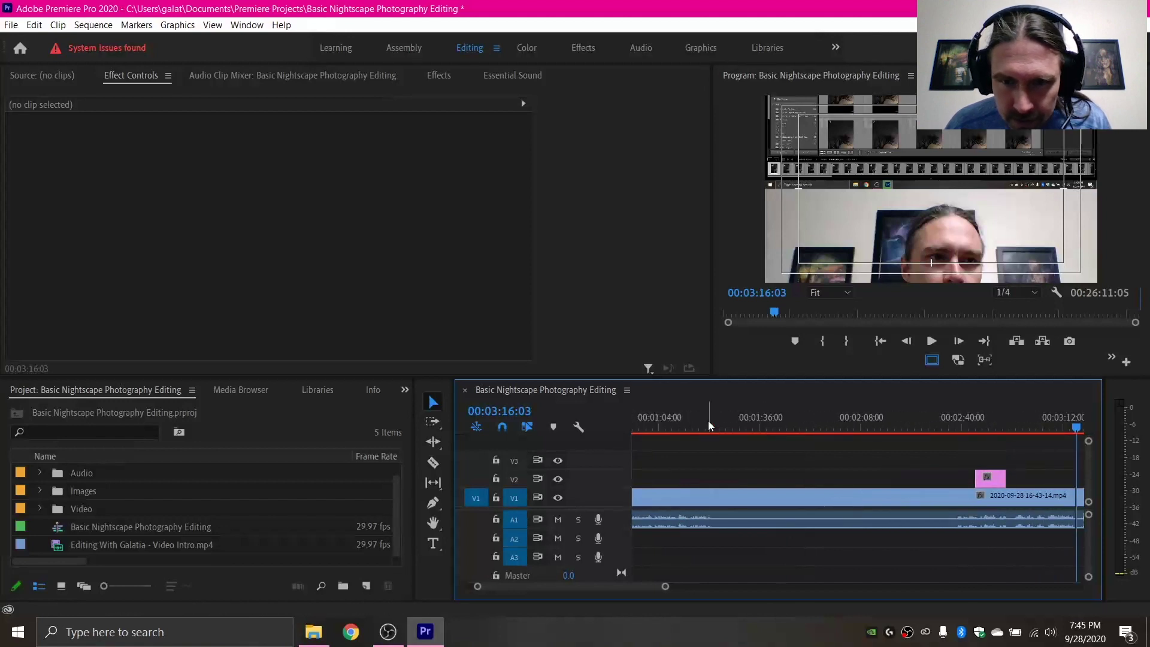
click(709, 426)
key(space)
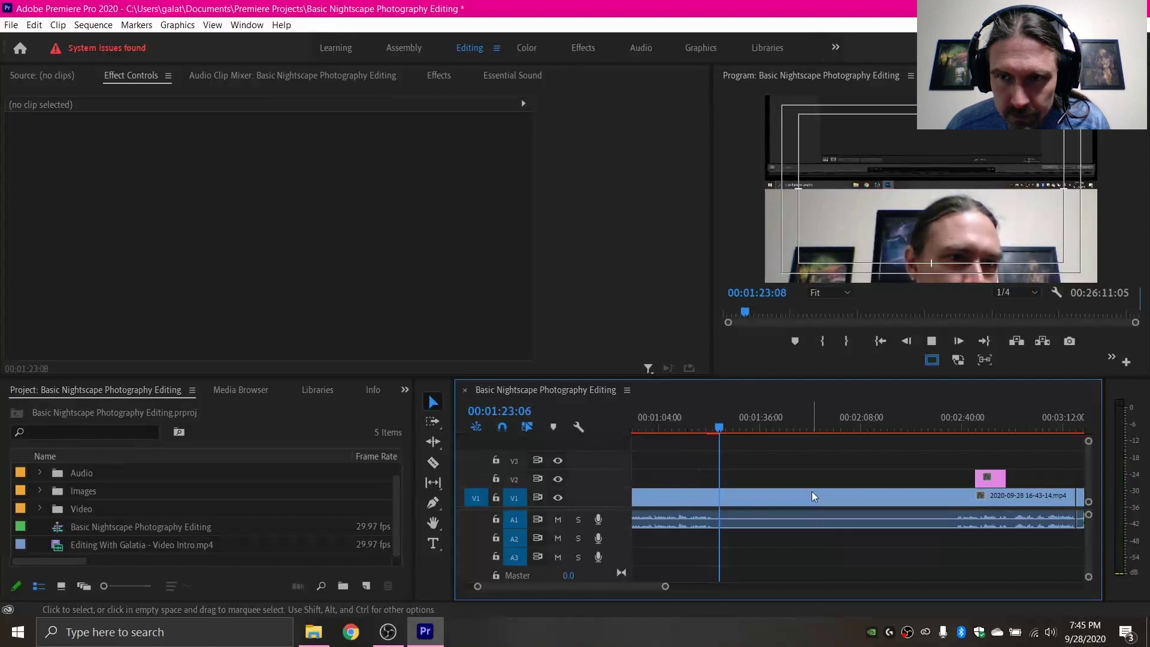
click(682, 428)
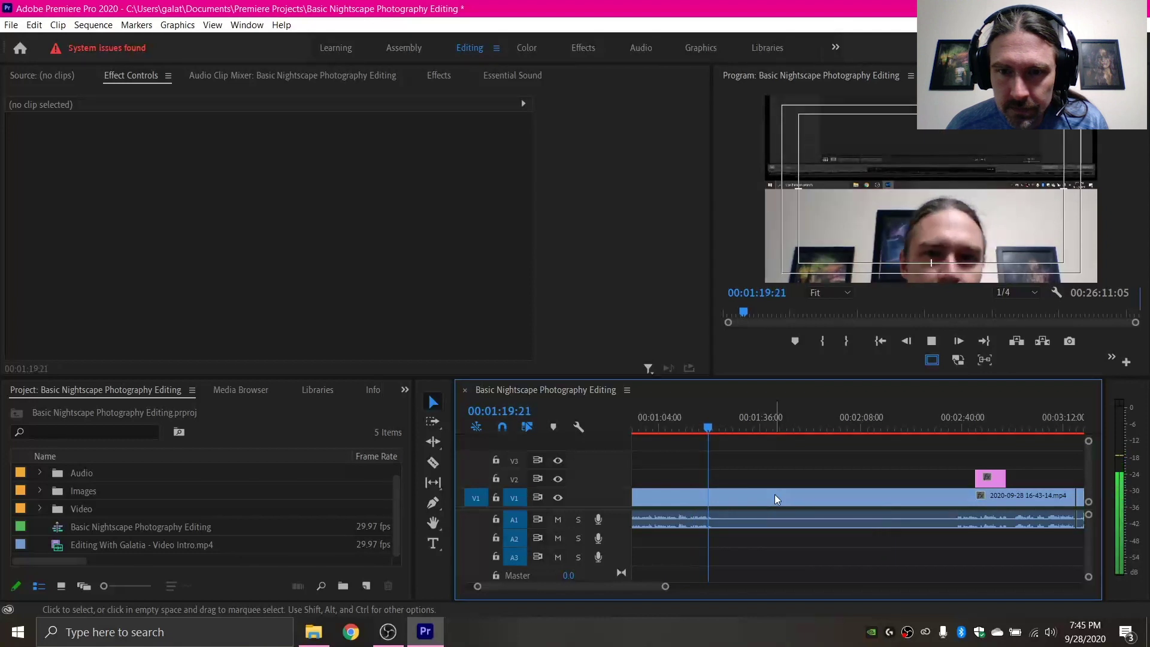
key(space)
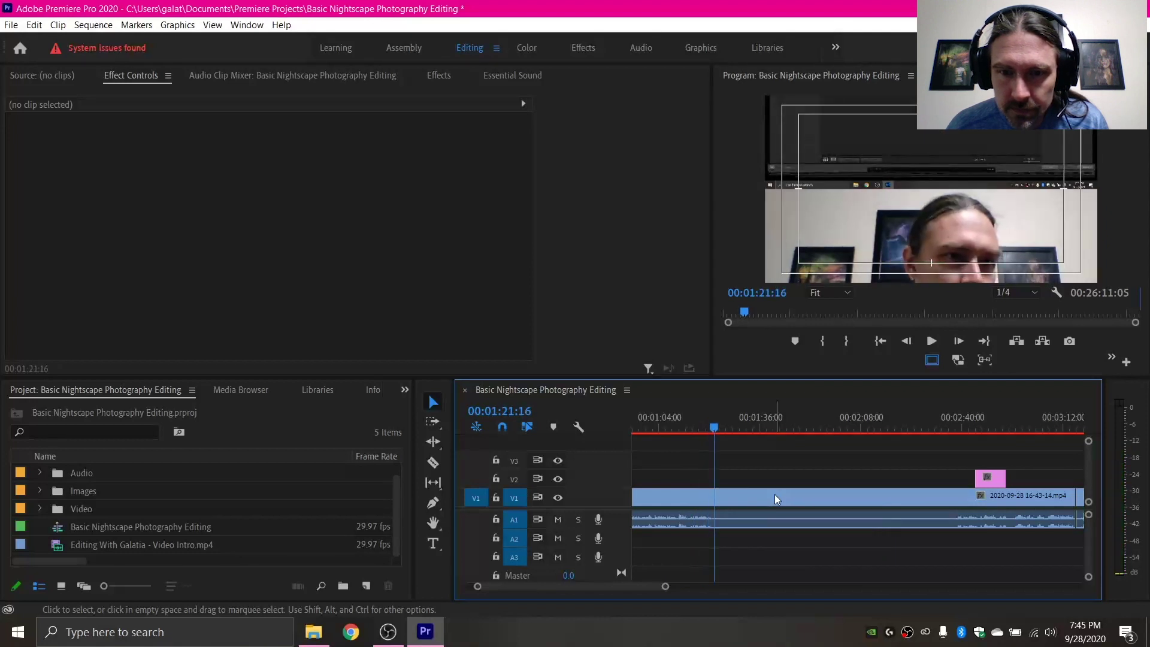
Split the clip at 00:01:21:16 and 00:02:37:21, then ripple delete the middle video and audio.
key(c)
click(717, 497)
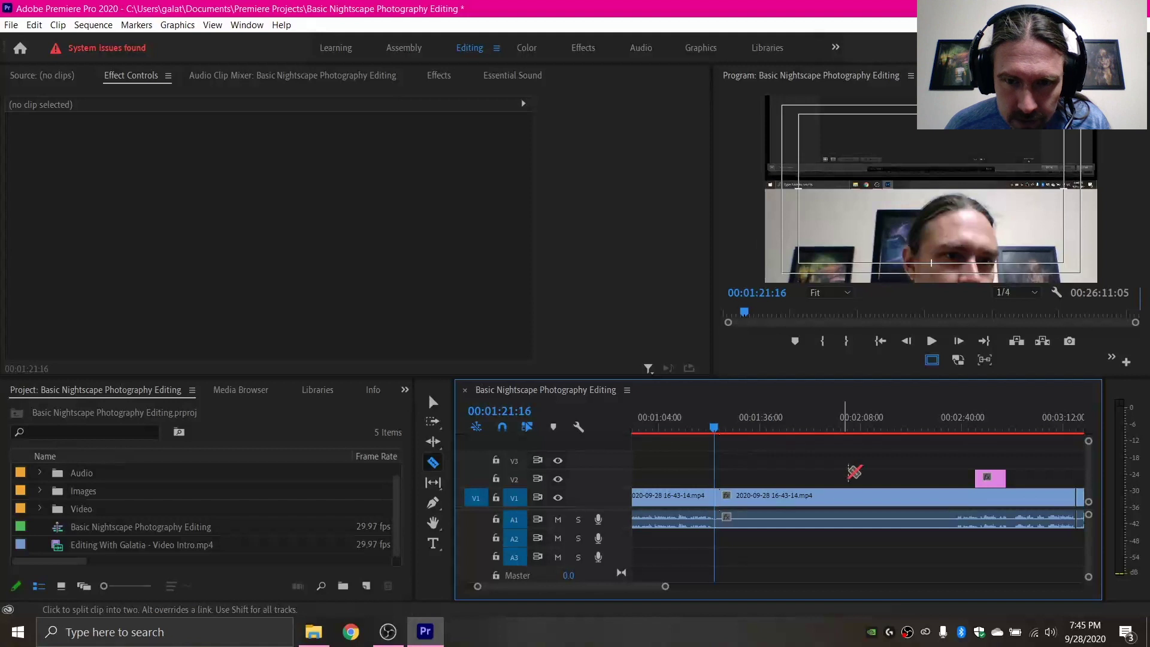
drag(962, 426, 954, 432)
click(954, 498)
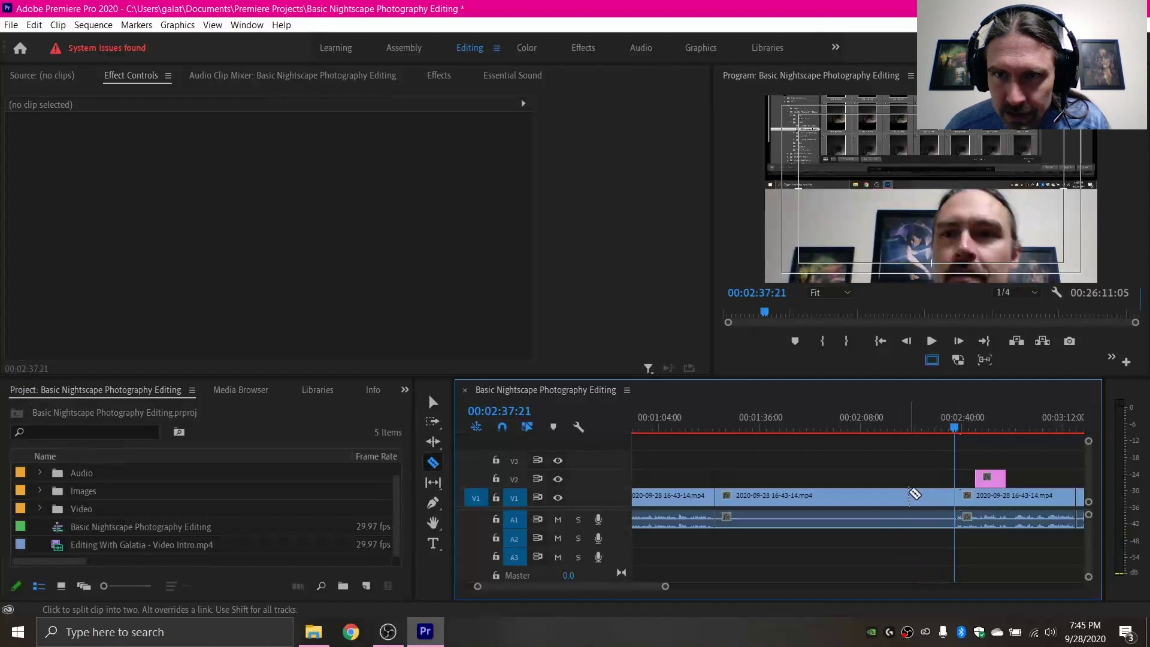
key(v)
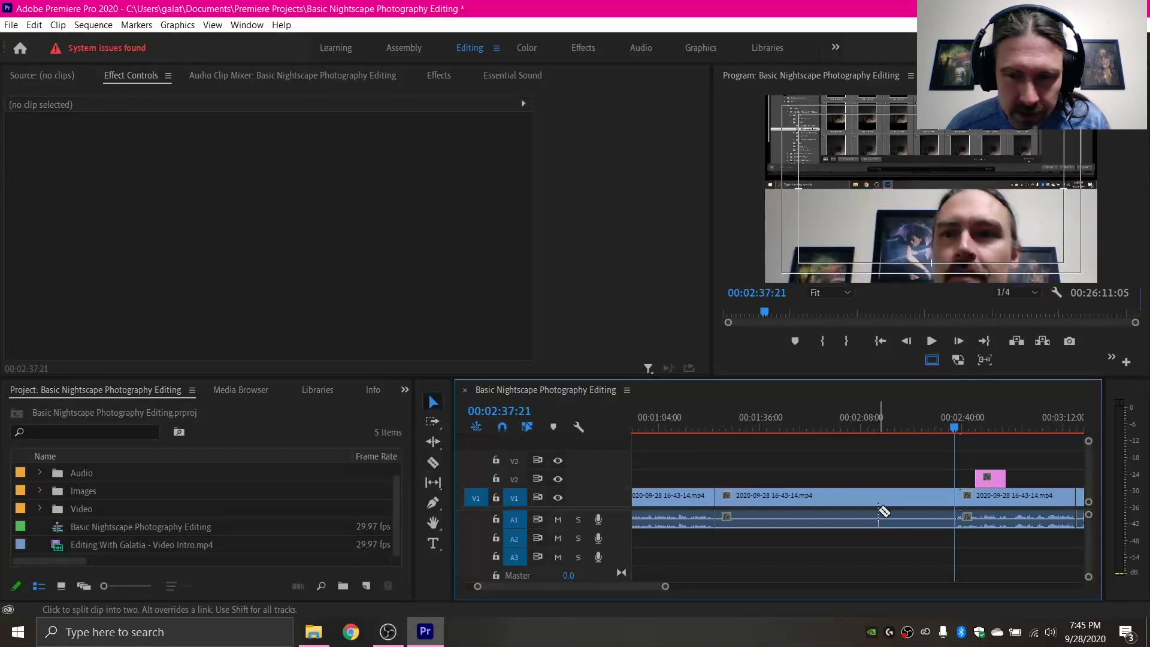
click(849, 498)
shift+click(842, 519)
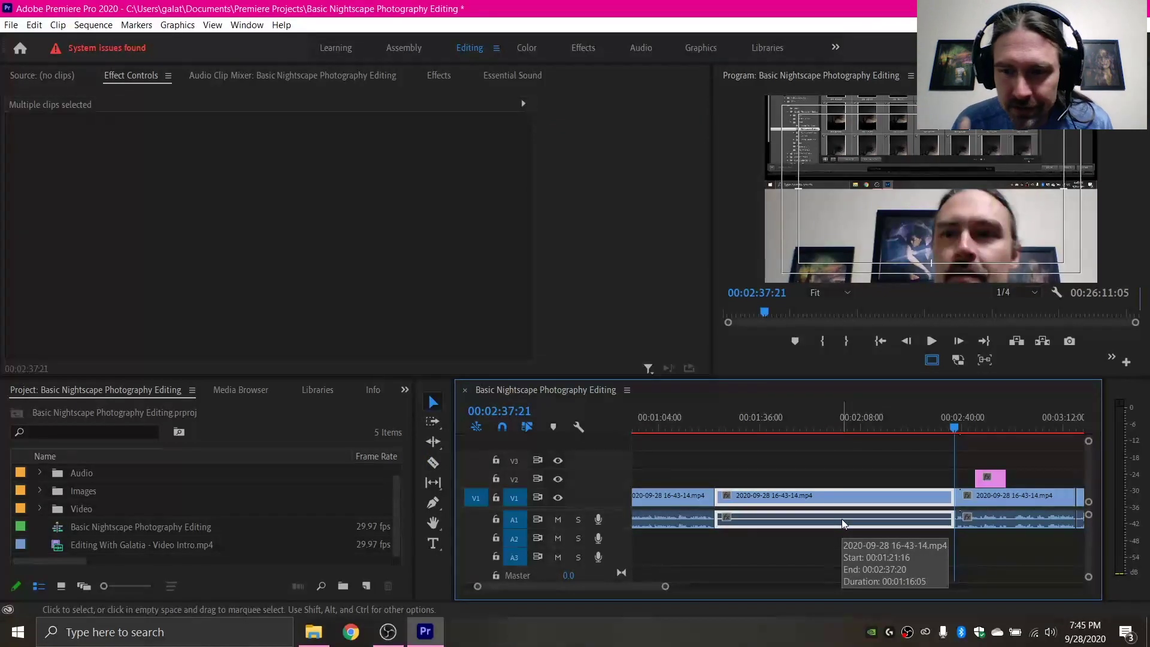
key(shift)
key(shift+Delete)
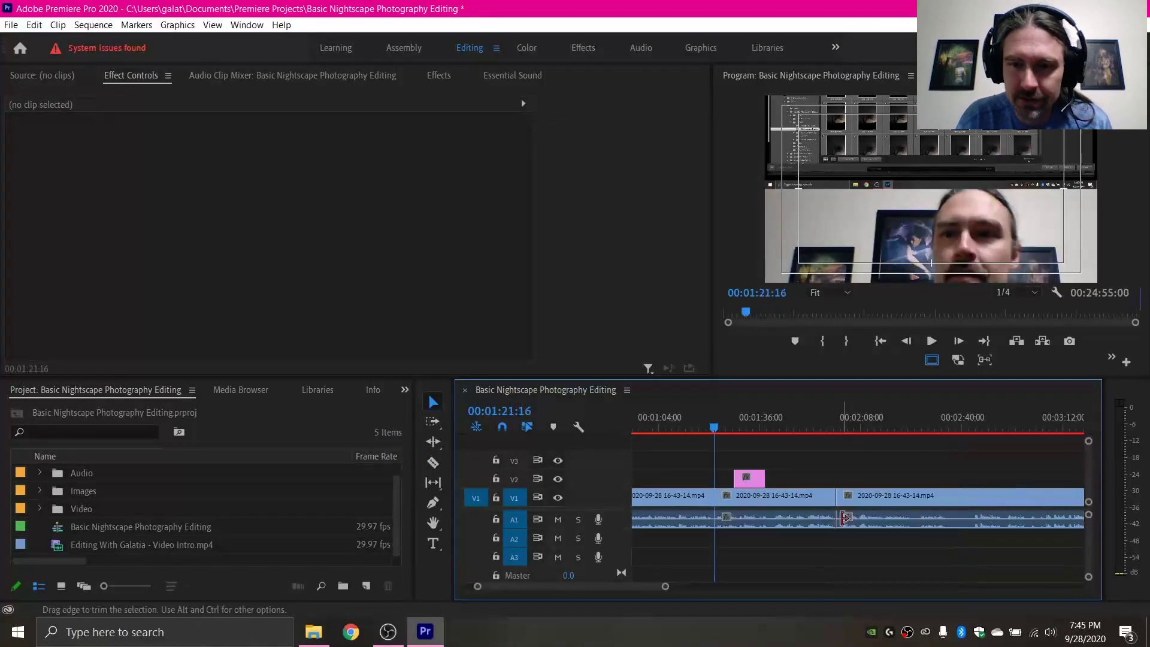
Razor the recording at about 00:00:40 and ripple delete the segment before the cut with its audio.
scroll(844, 519, left, 5)
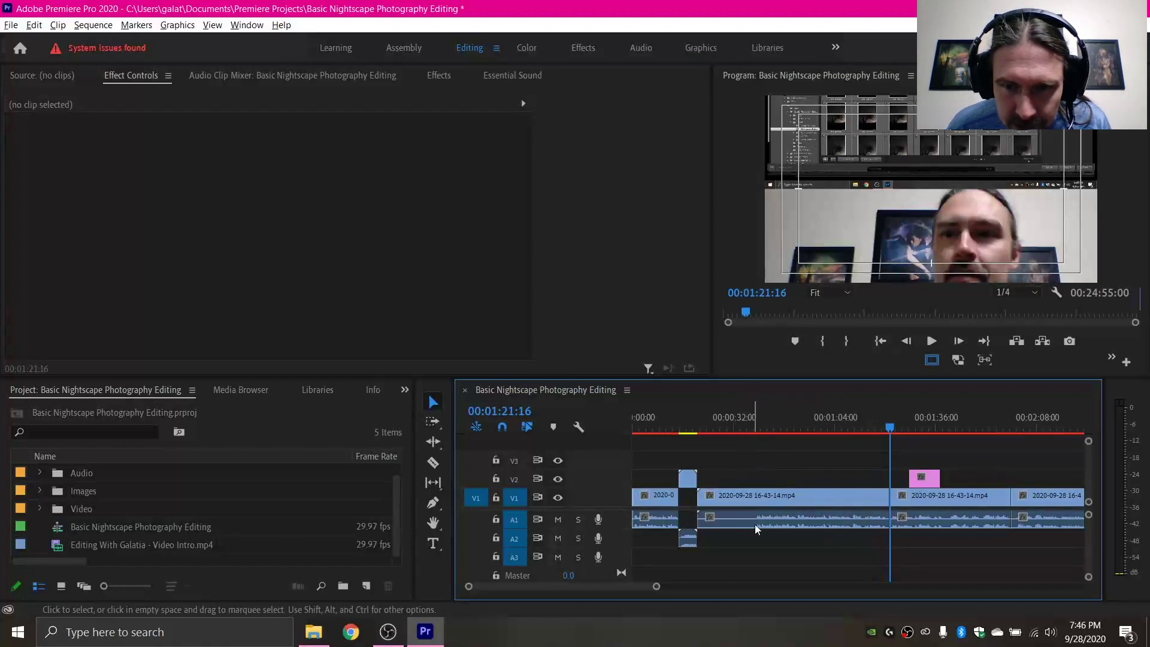
scroll(771, 519, up, 2)
key(c)
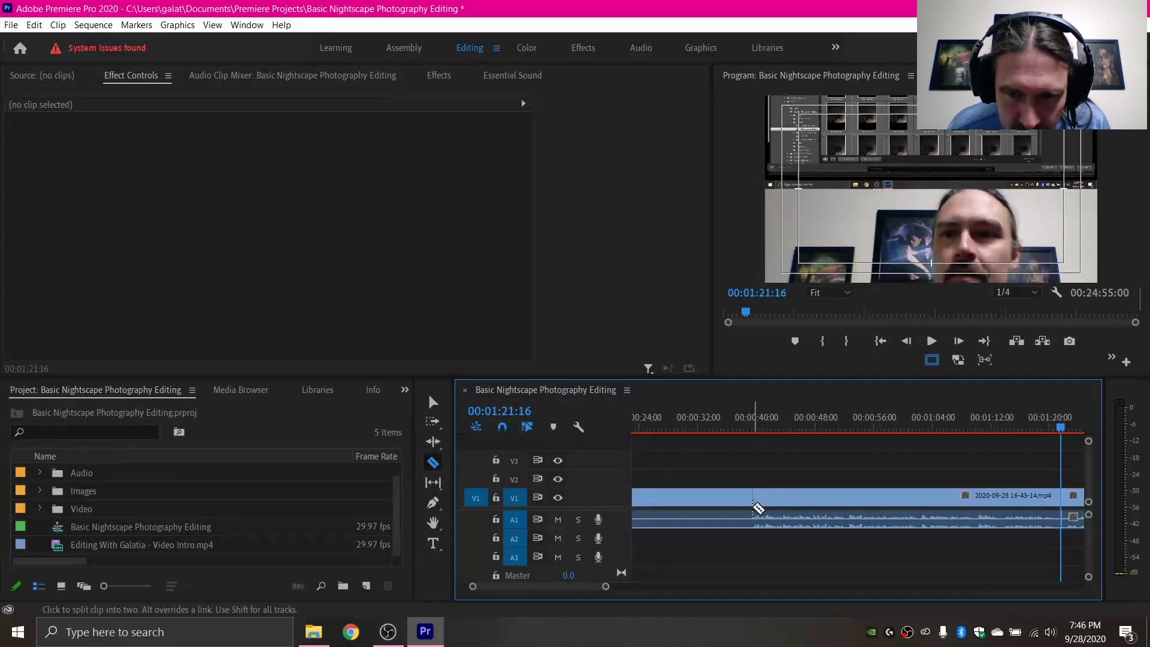
click(752, 499)
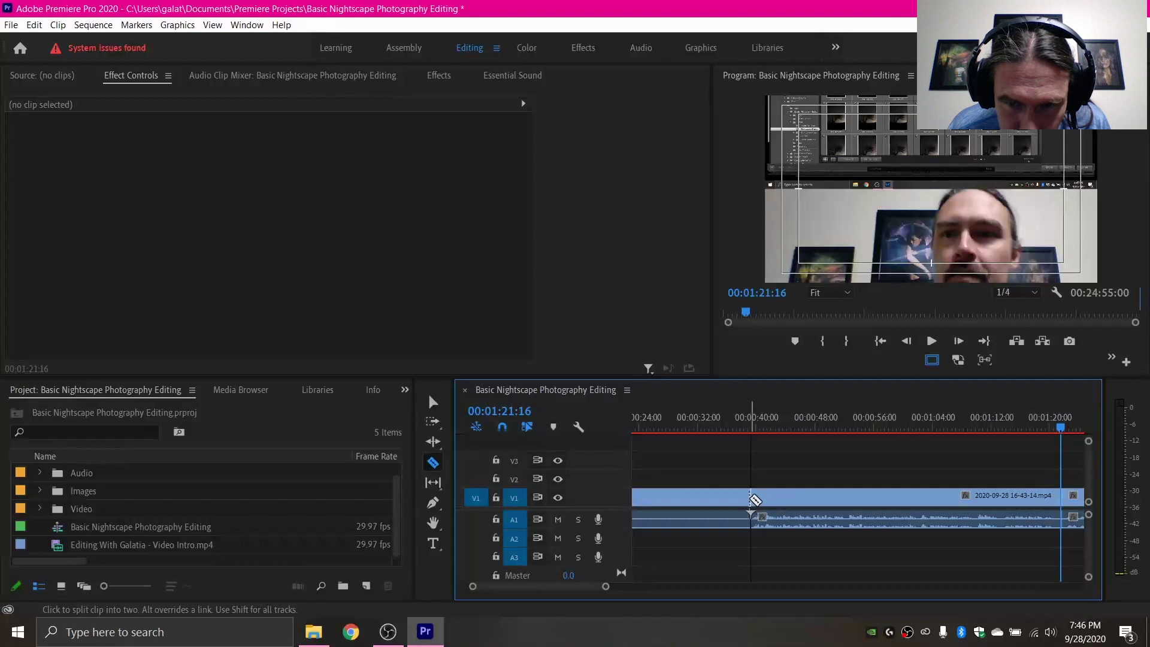
scroll(759, 550, up, 2)
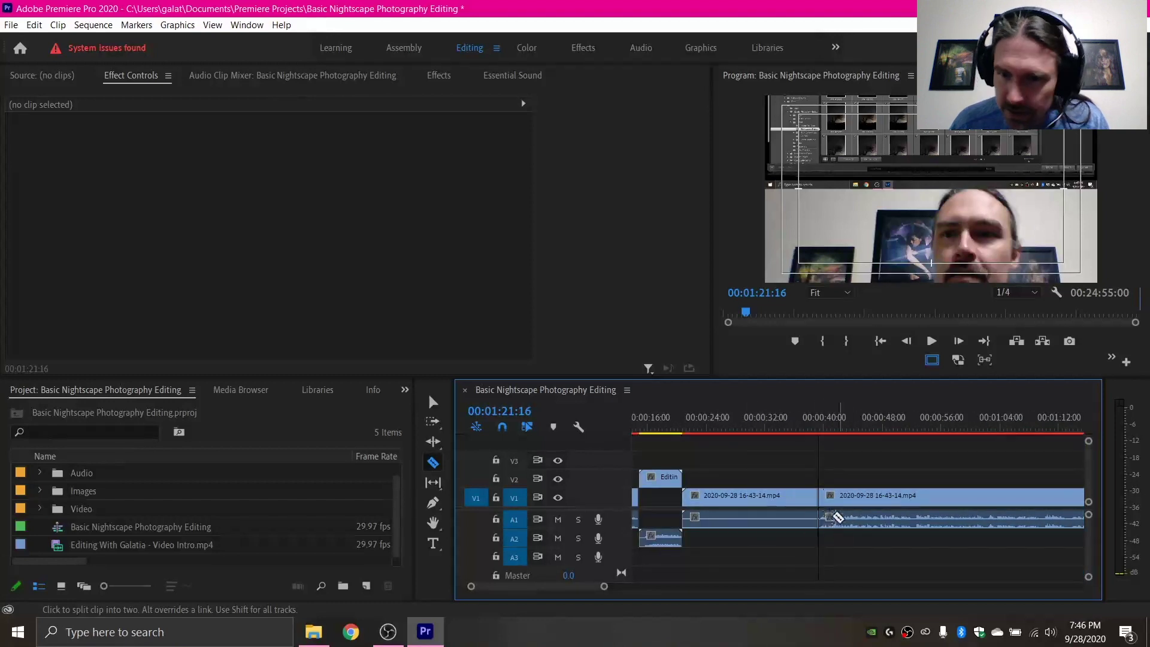
key(v)
click(777, 522)
shift+click(772, 502)
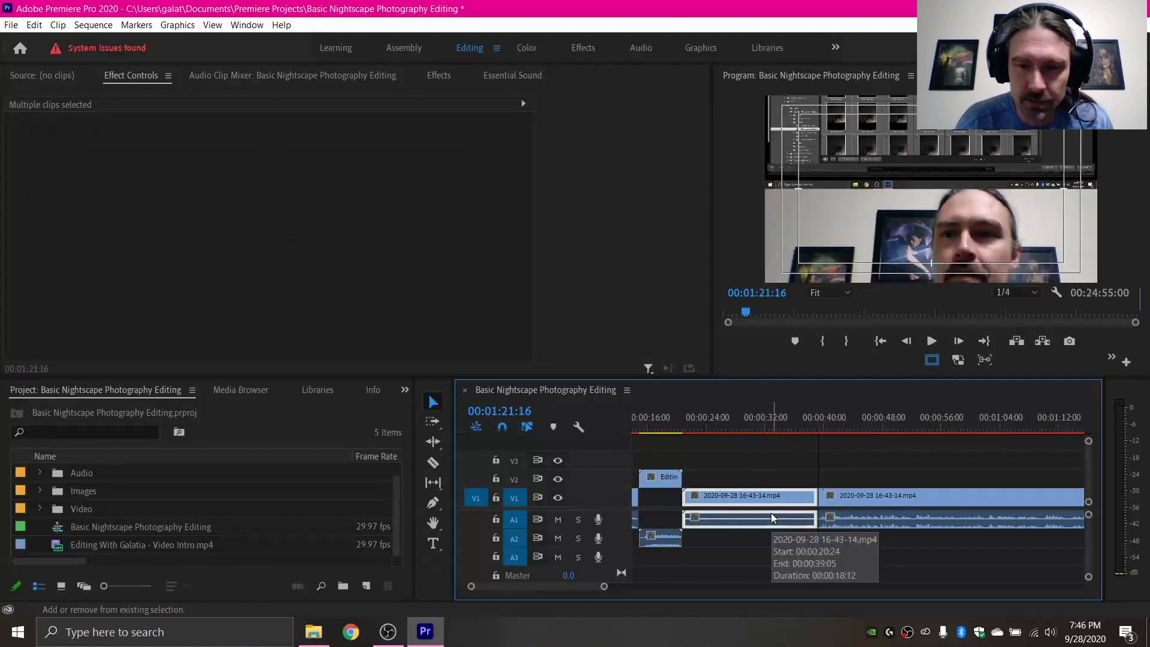
key(shift+Delete)
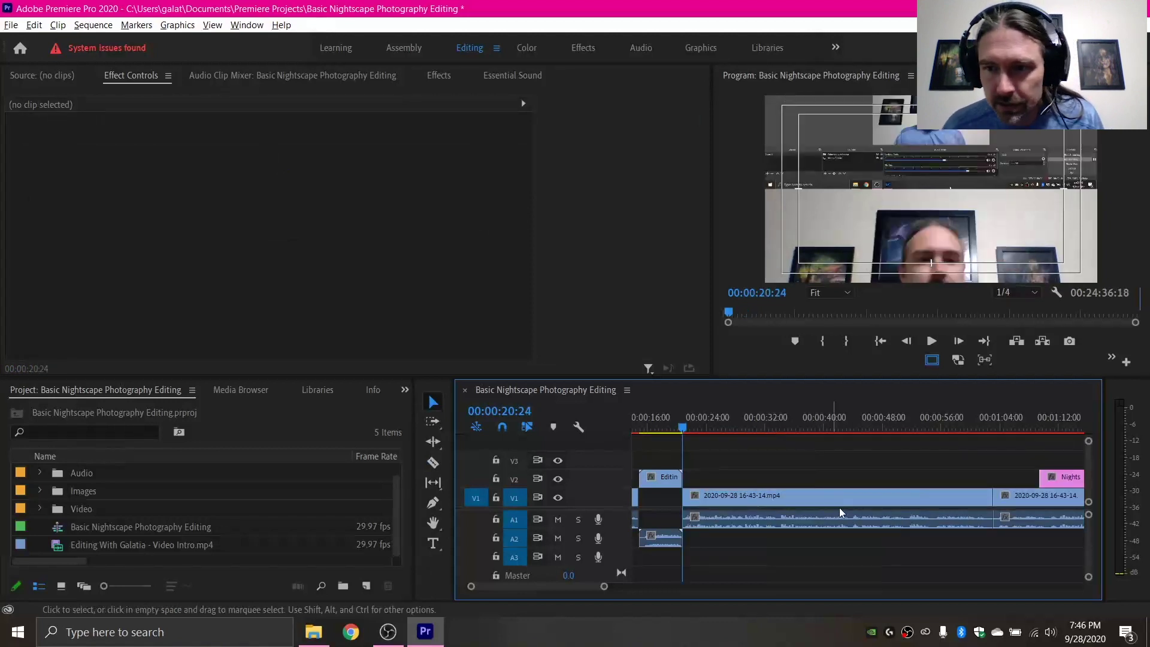
Zoom out to the whole sequence and scrub forward to 00:04:10.
key(minus)
key(minus)
key(minus)
key(minus)
key(minus)
key(minus)
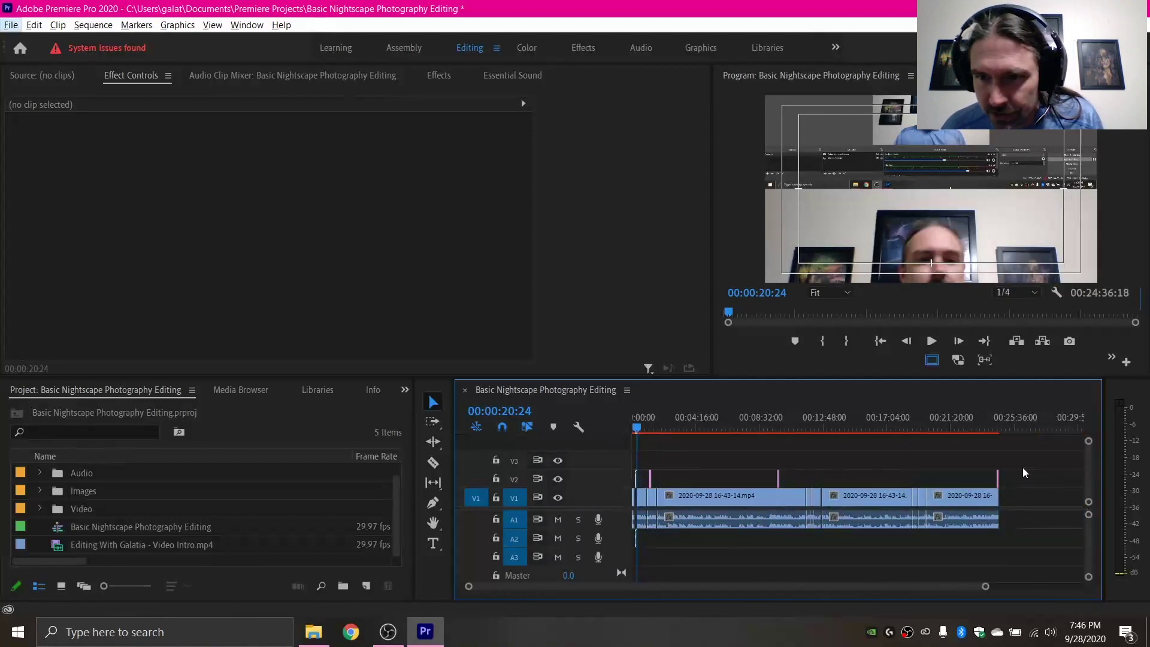
scroll(1018, 488, up, 1)
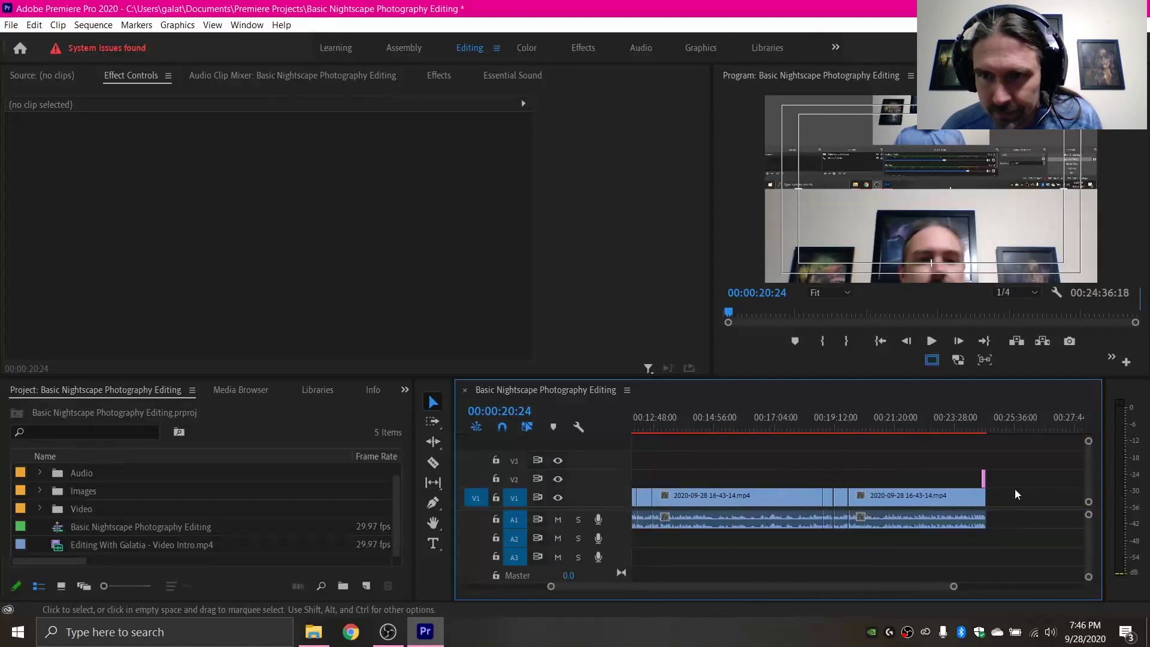
scroll(1016, 494, down, 1)
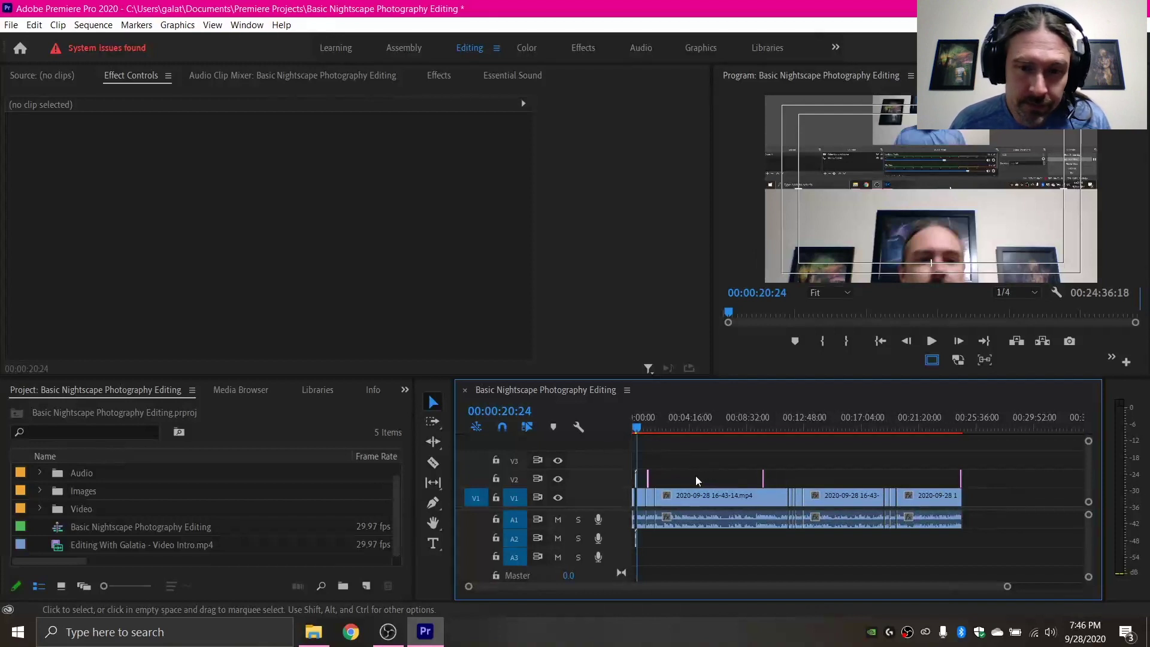
scroll(683, 488, up, 1)
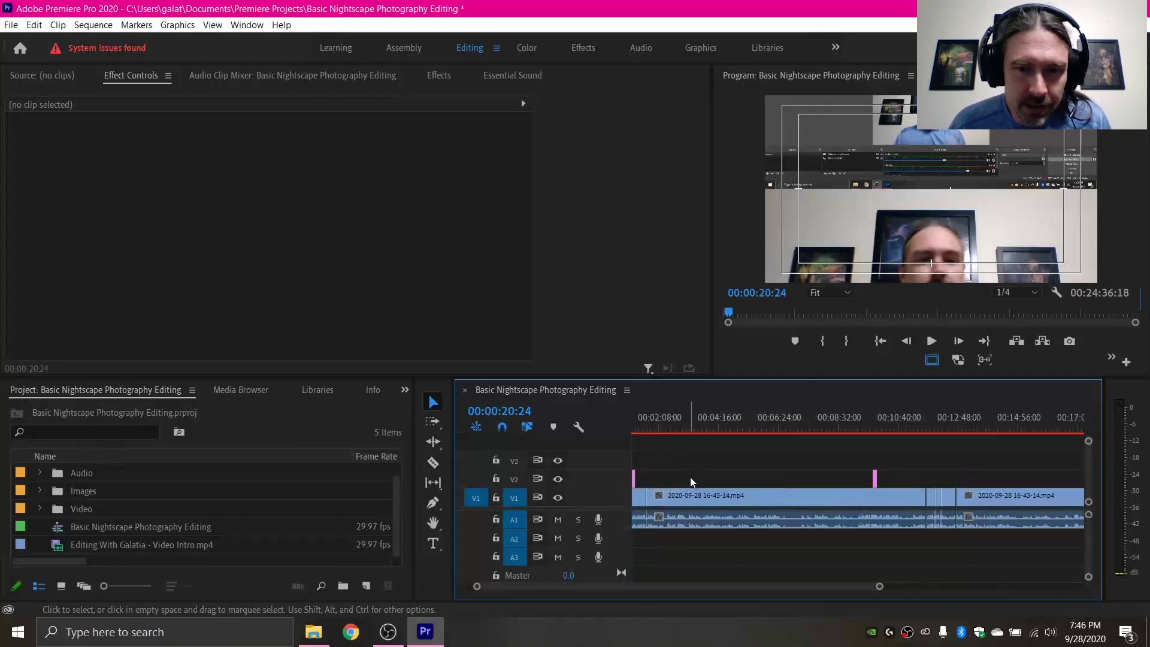
drag(689, 426, 719, 426)
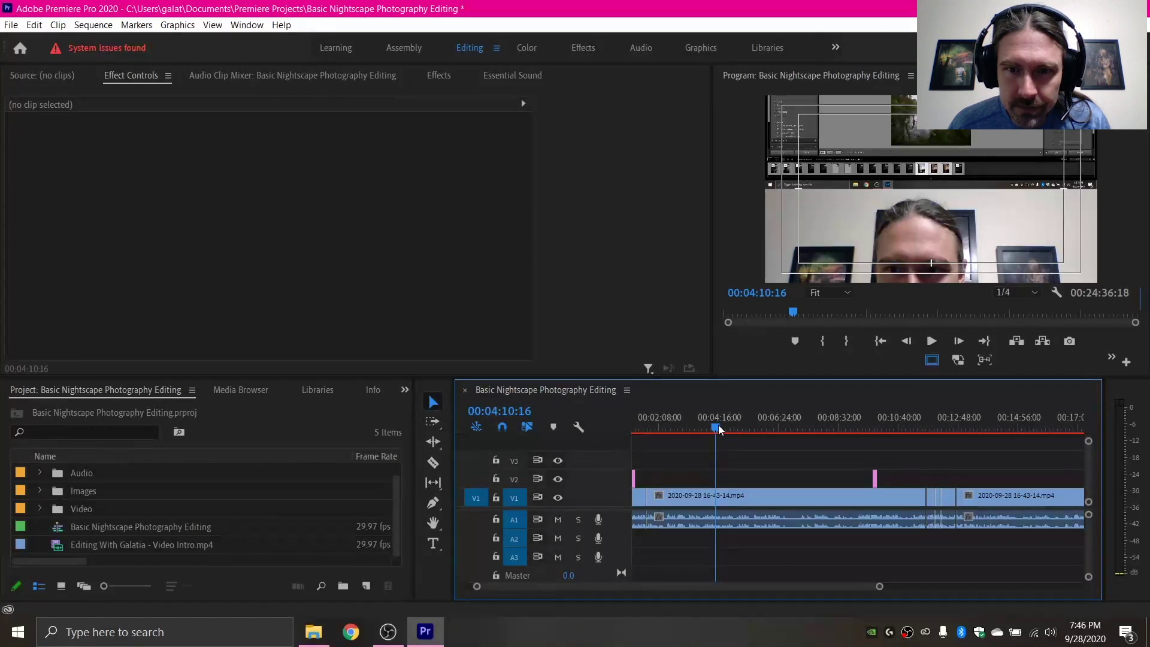
Scrub ahead to about 00:05:20, zoom in, and play from 00:06:14 to locate the next pause.
drag(719, 429, 838, 443)
key(equal)
key(equal)
key(equal)
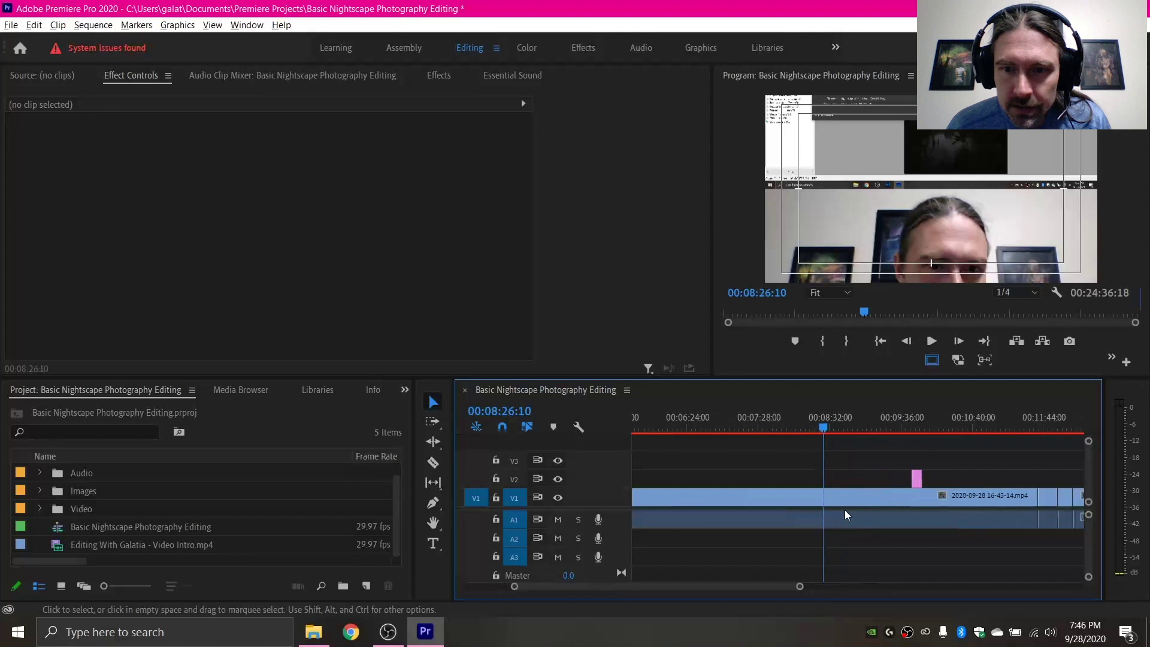
click(753, 425)
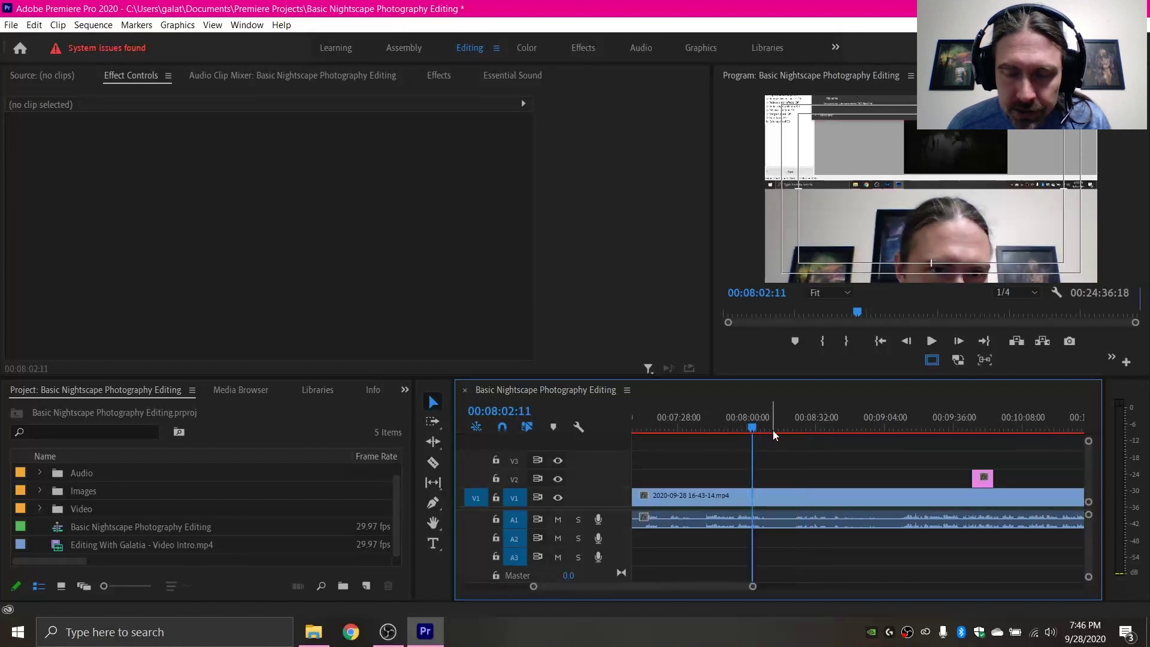
click(718, 422)
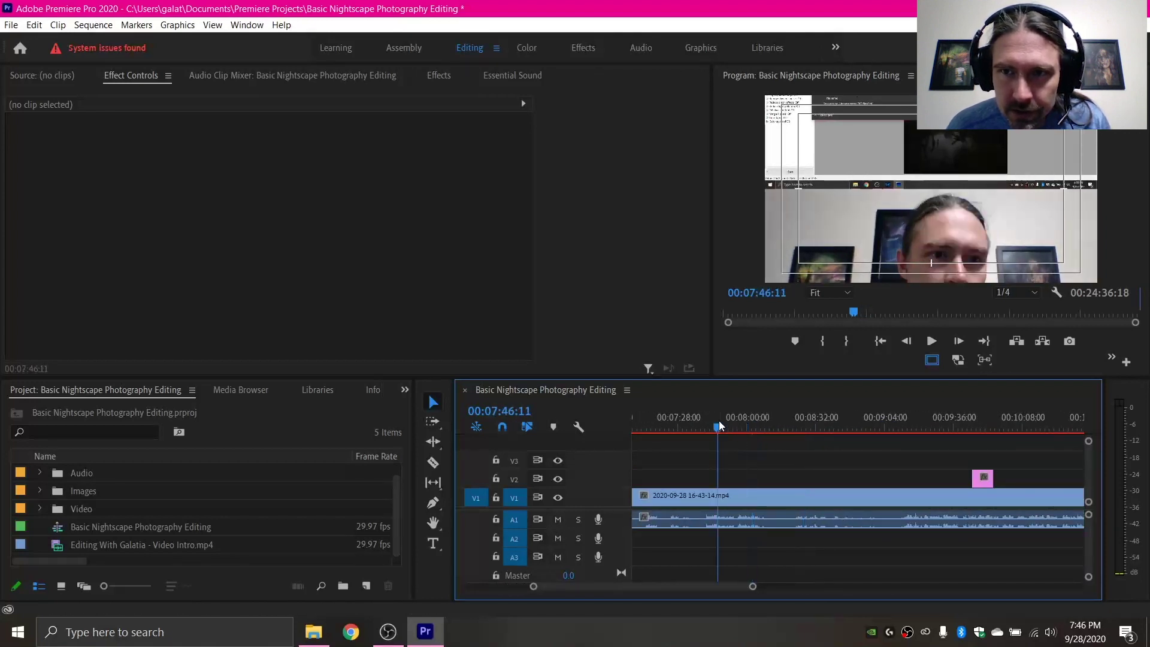
scroll(717, 420, up, 2)
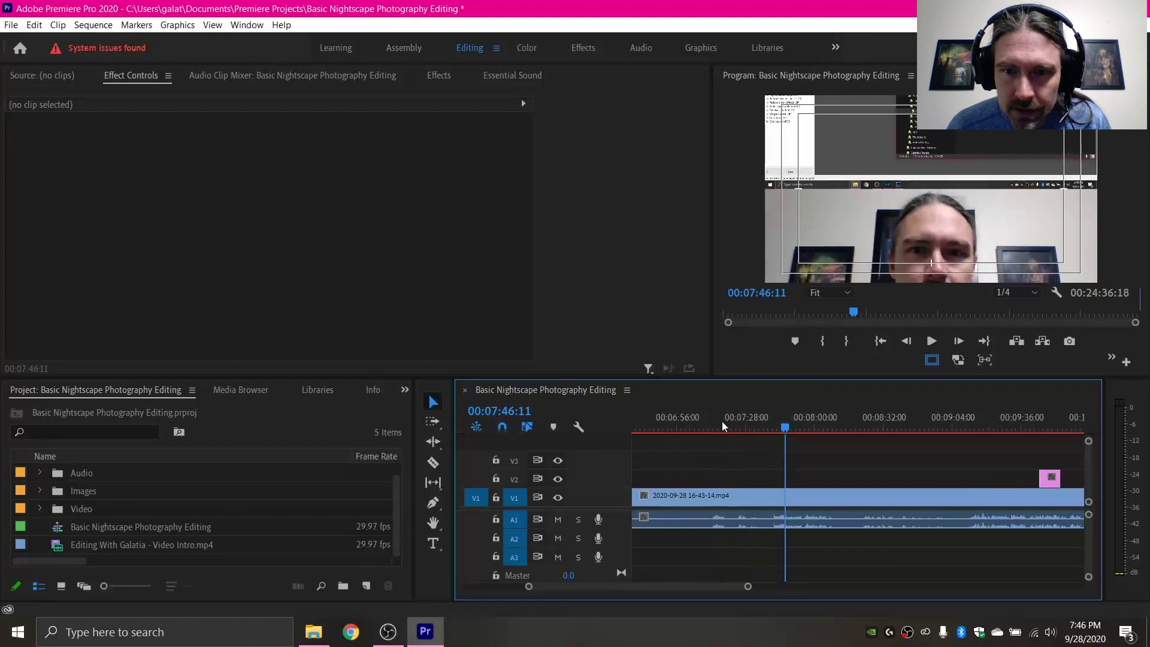
click(740, 421)
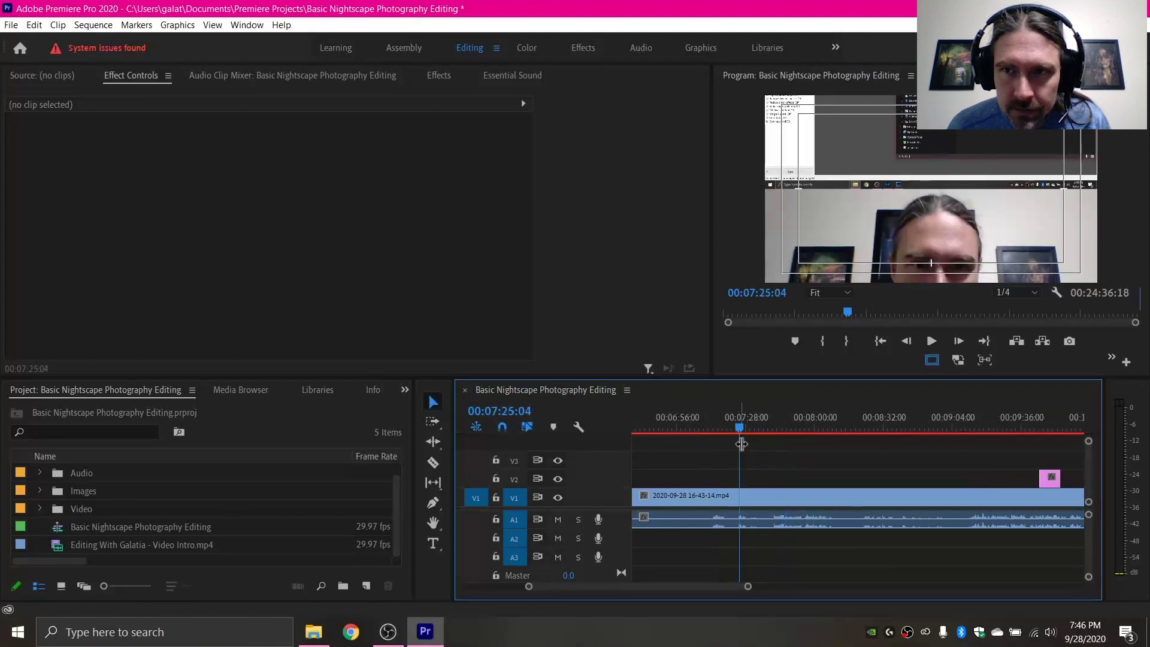
scroll(749, 443, up, 5)
click(744, 420)
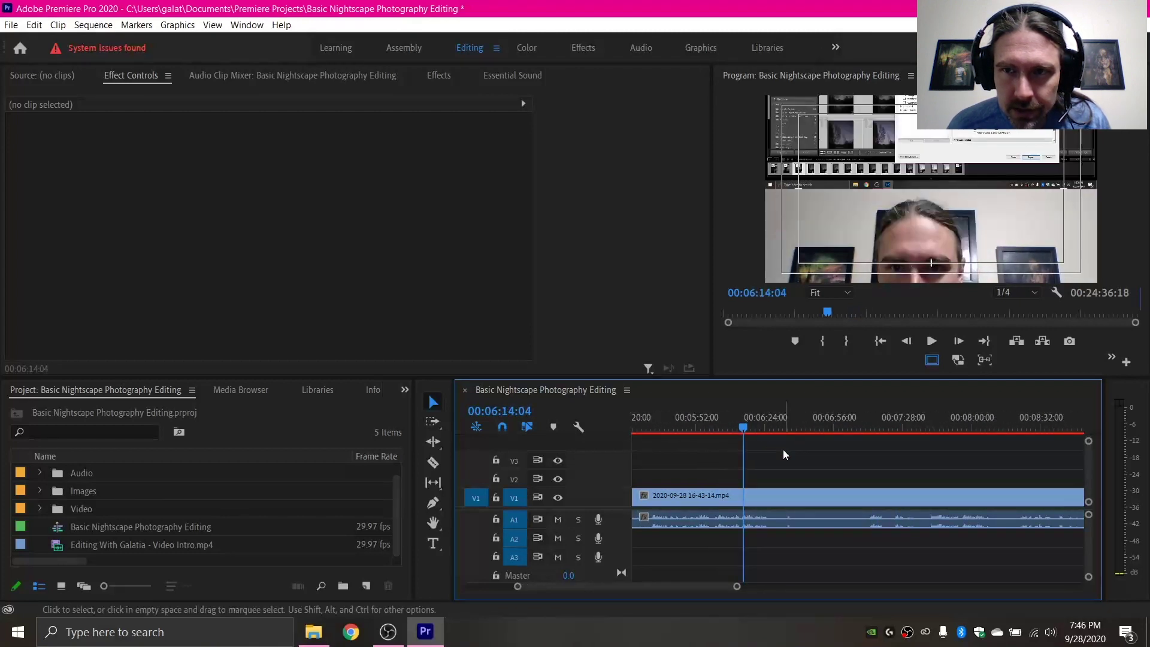
key(space)
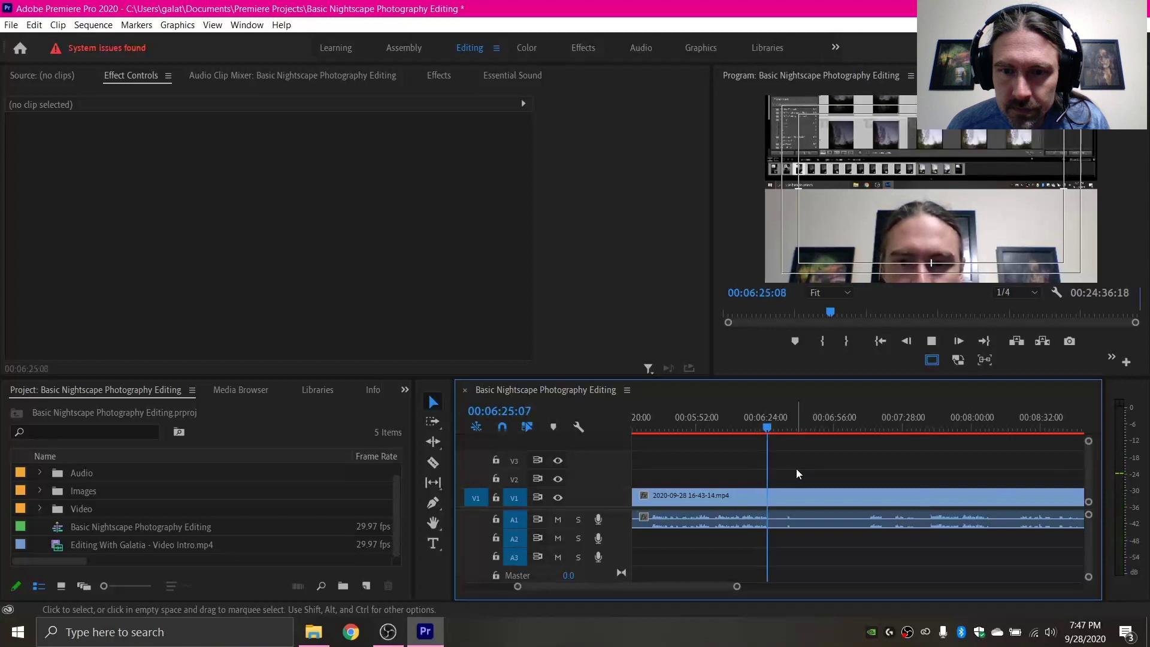
Razor the clip at 00:06:25:28 and 00:07:11:27, then delete the middle piece, leaving a gap.
key(space)
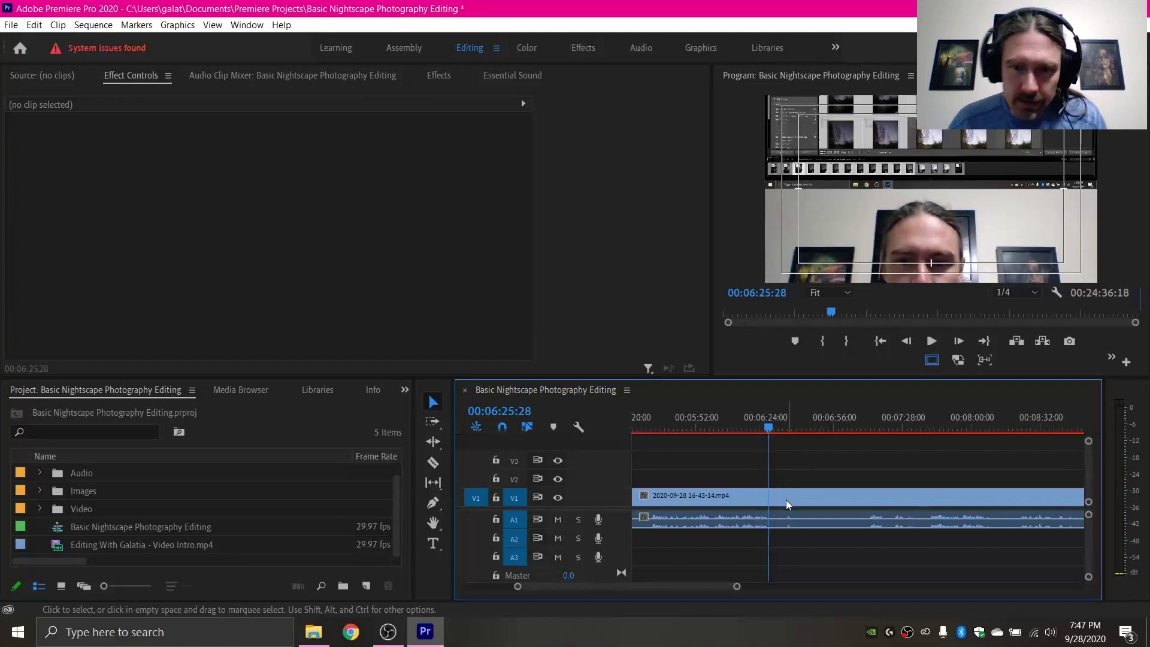
key(c)
click(771, 493)
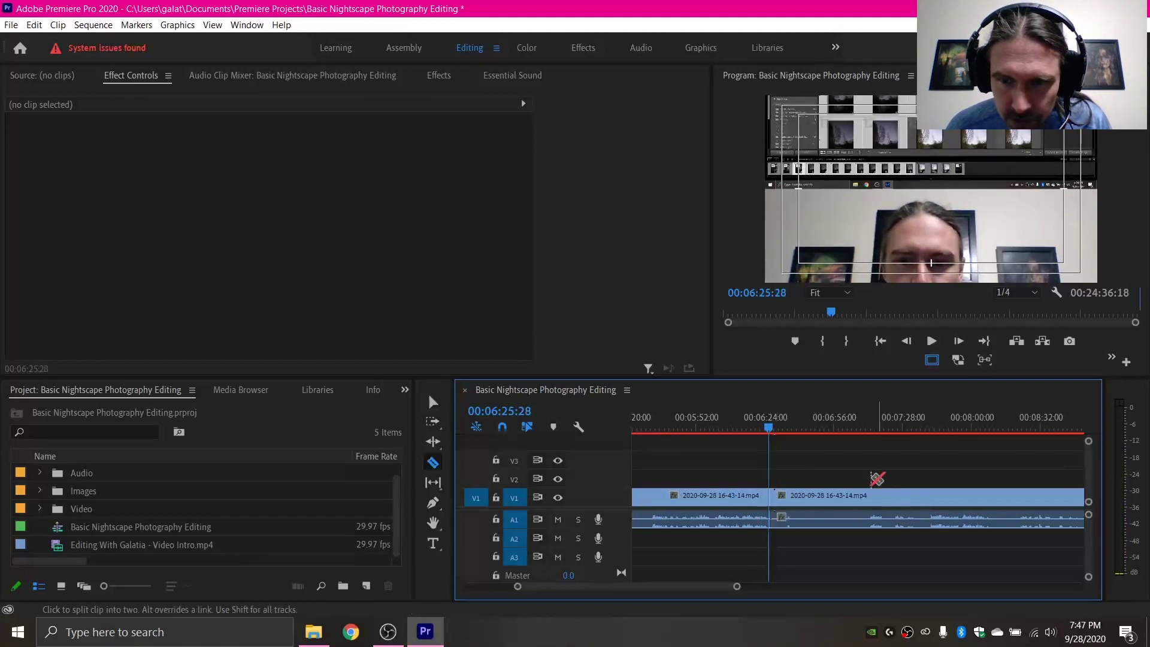
click(868, 430)
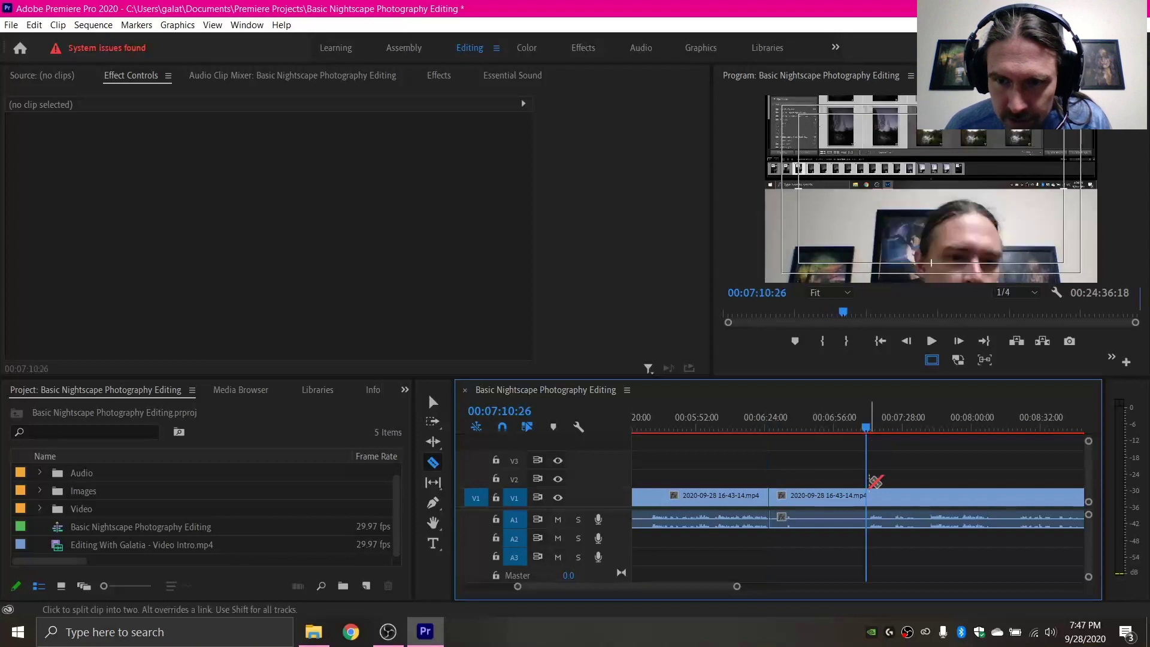
click(868, 492)
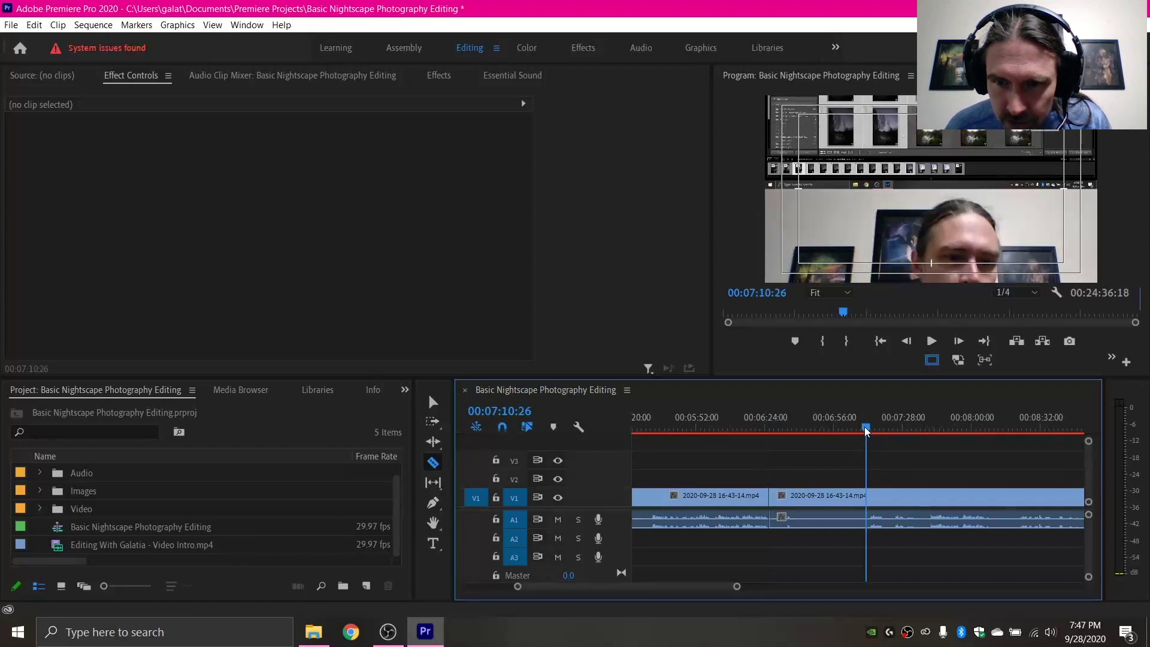
drag(866, 430, 868, 430)
click(868, 494)
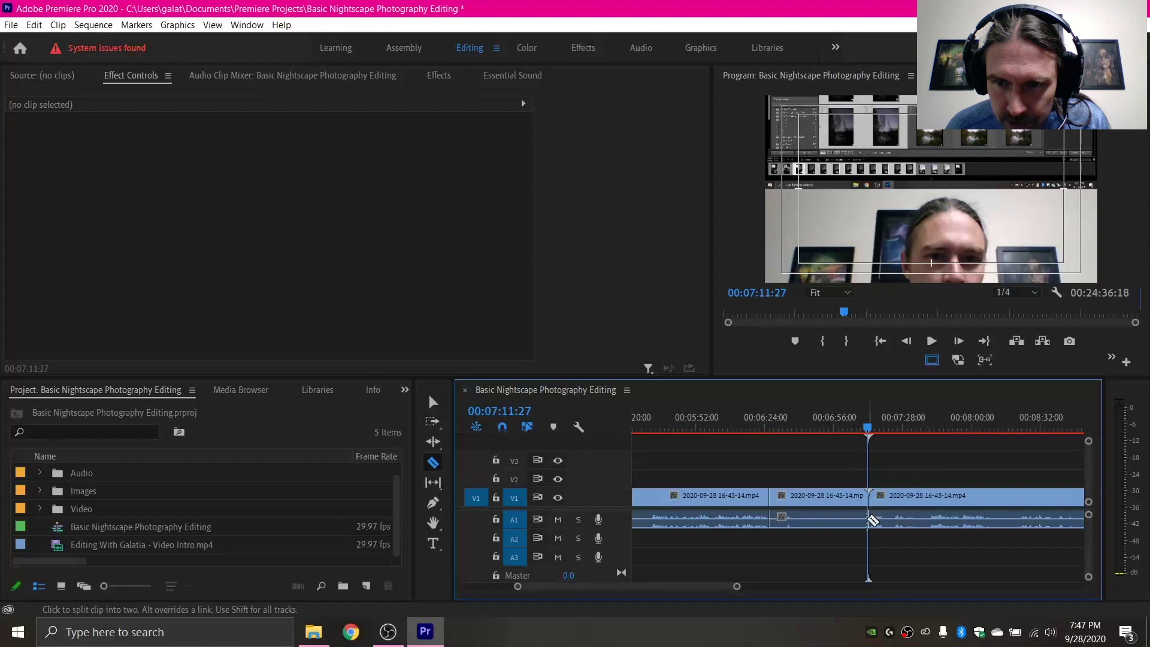
key(v)
click(821, 519)
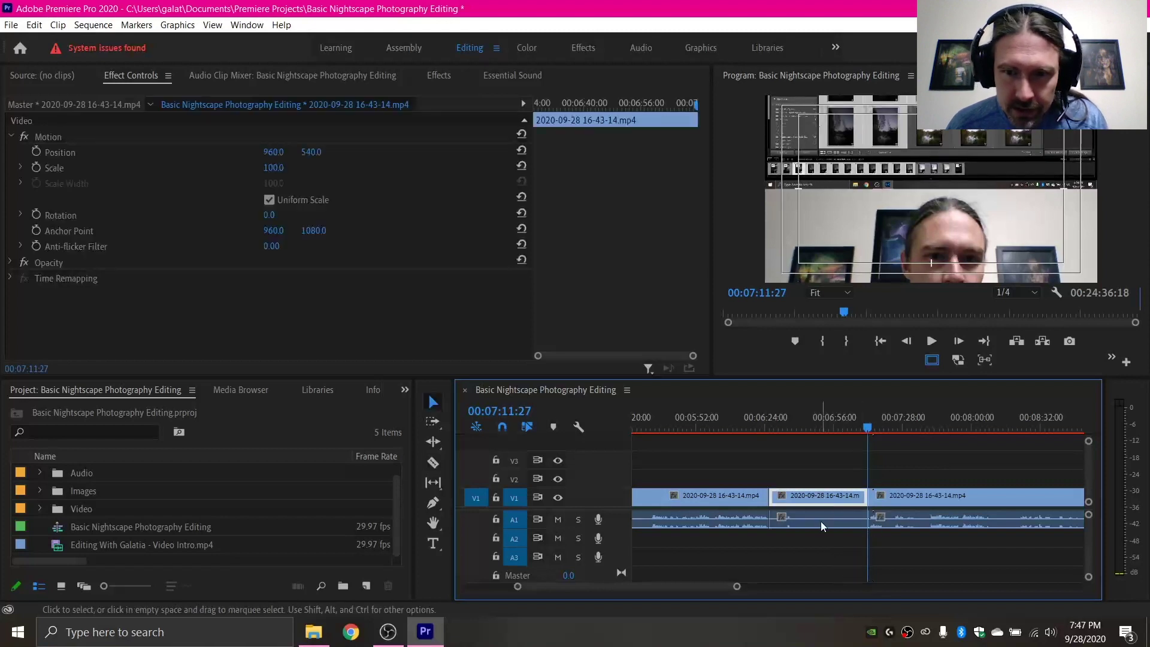
key(Delete)
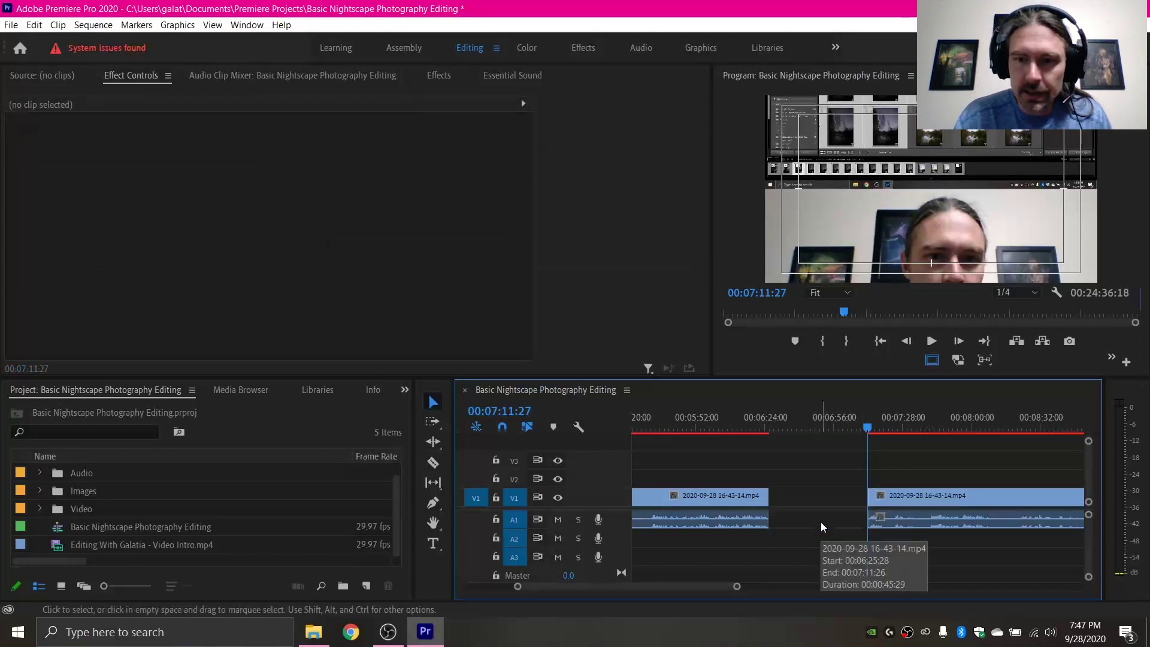
key(minus)
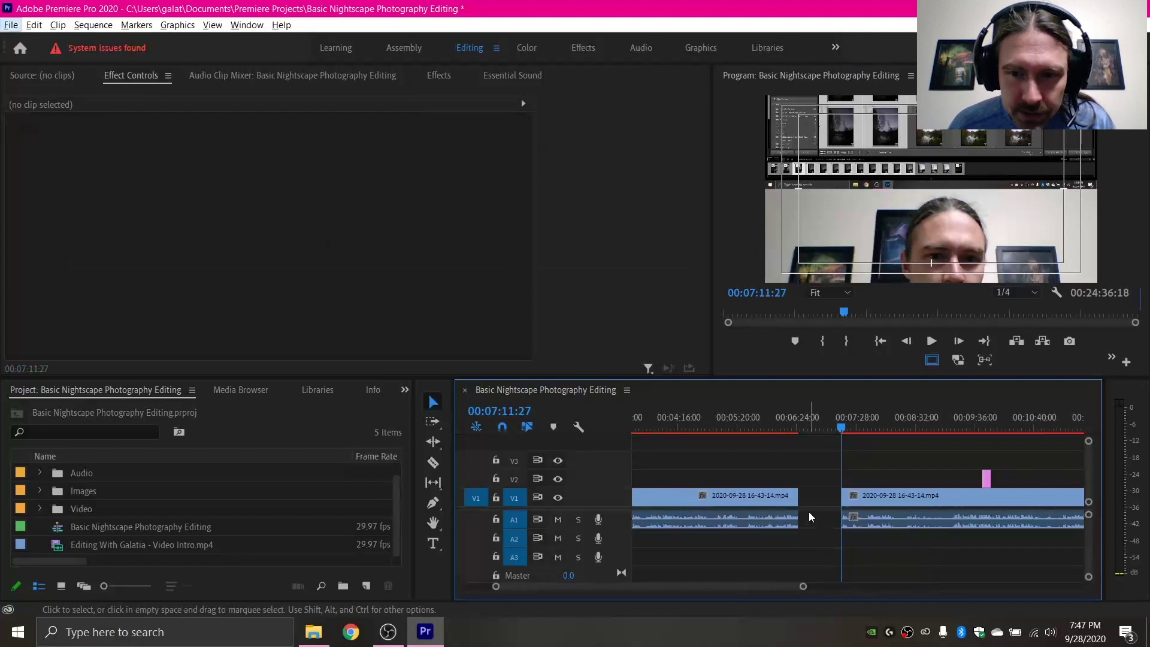
Move the pink still image on V2 to around 00:06:20.
click(745, 420)
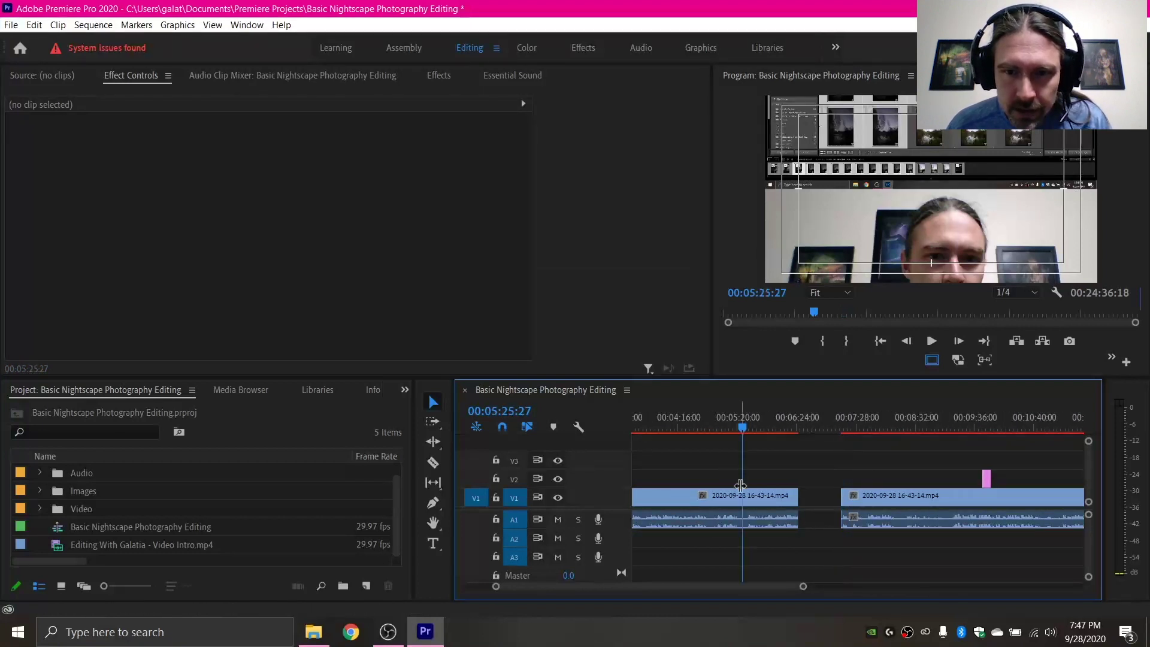
scroll(739, 485, up, 3)
scroll(671, 477, up, 1)
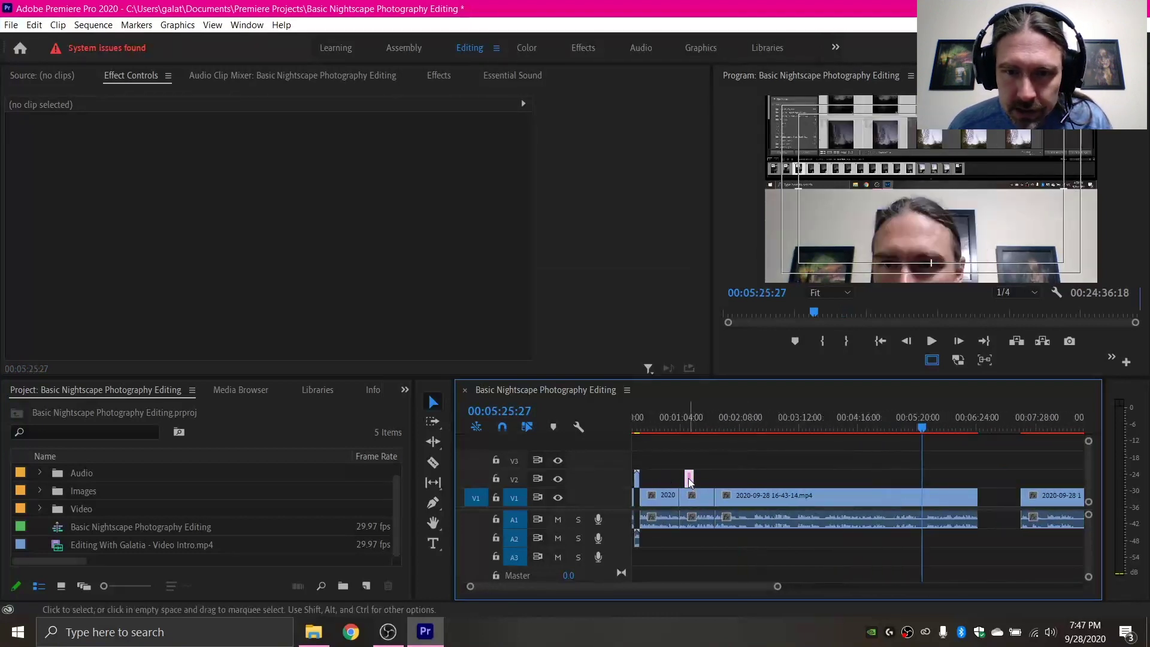
drag(688, 478, 991, 486)
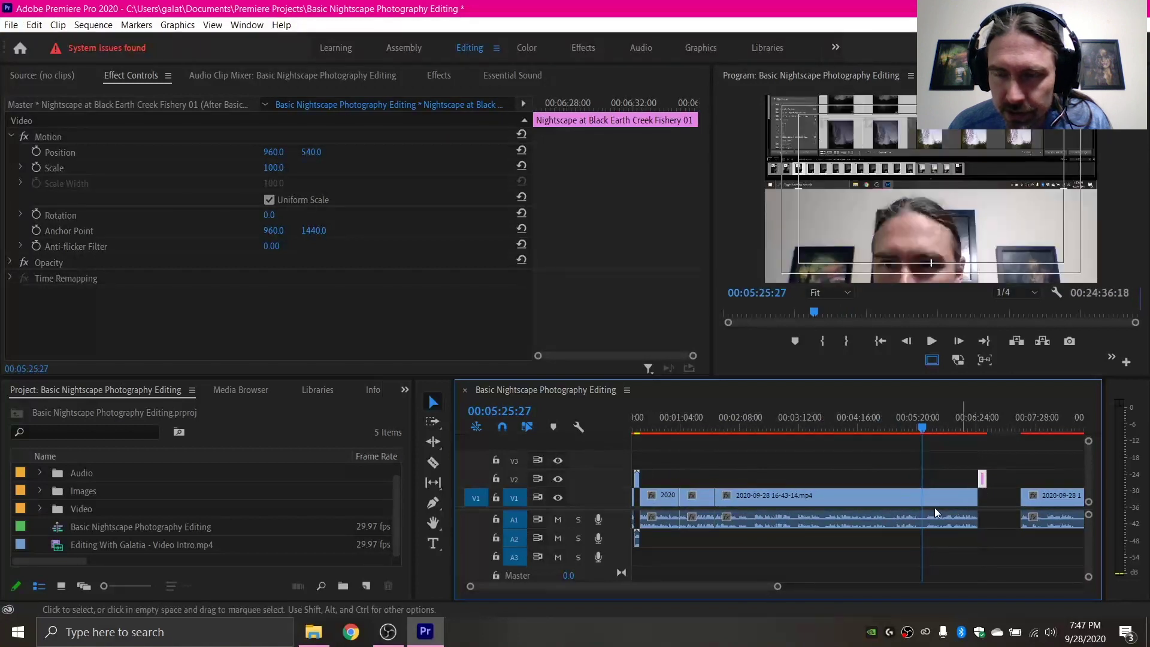
scroll(922, 505, down, 2)
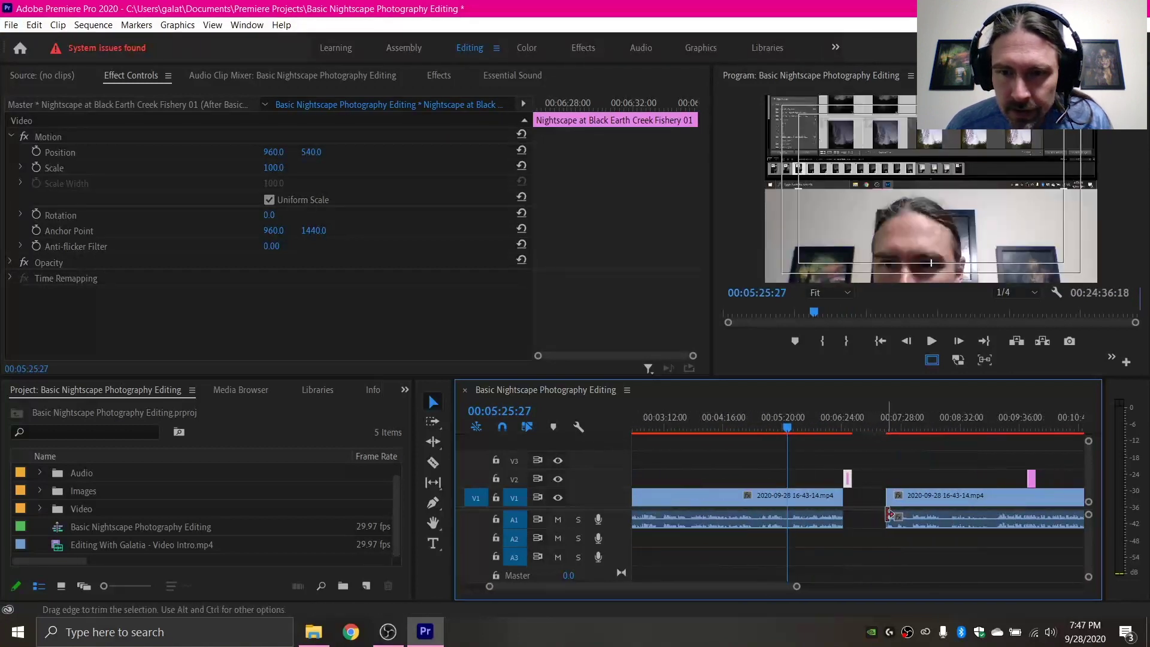
Select the second clip and everything after it and slide them 36 seconds left.
key(a)
click(896, 499)
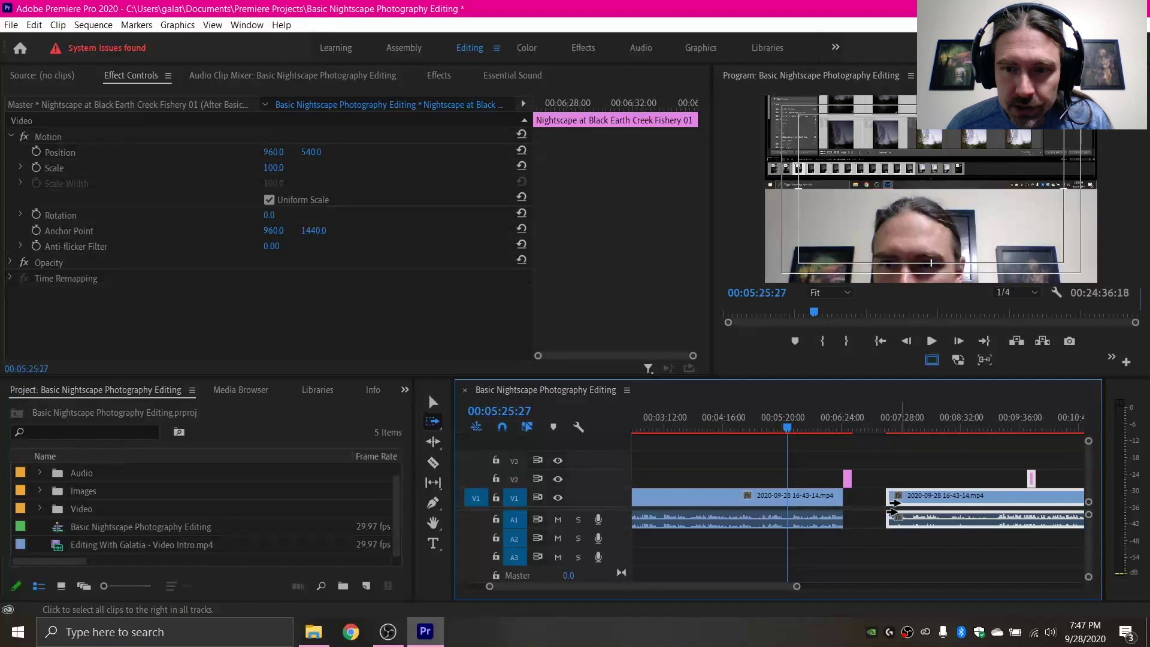
key(v)
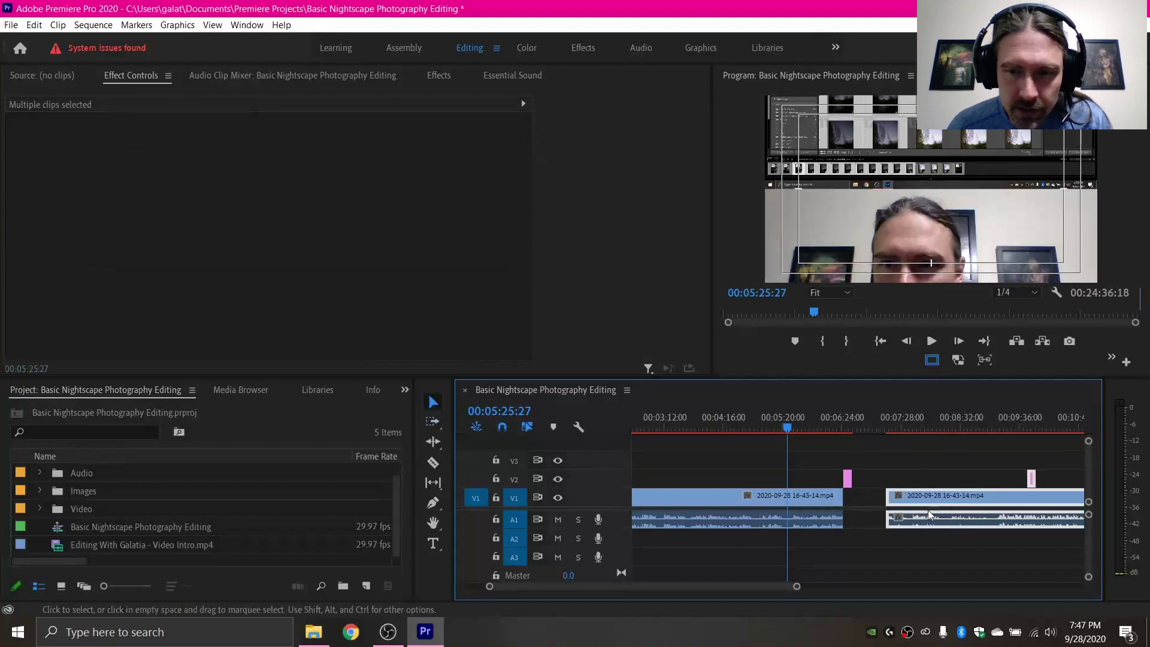
drag(913, 499, 879, 499)
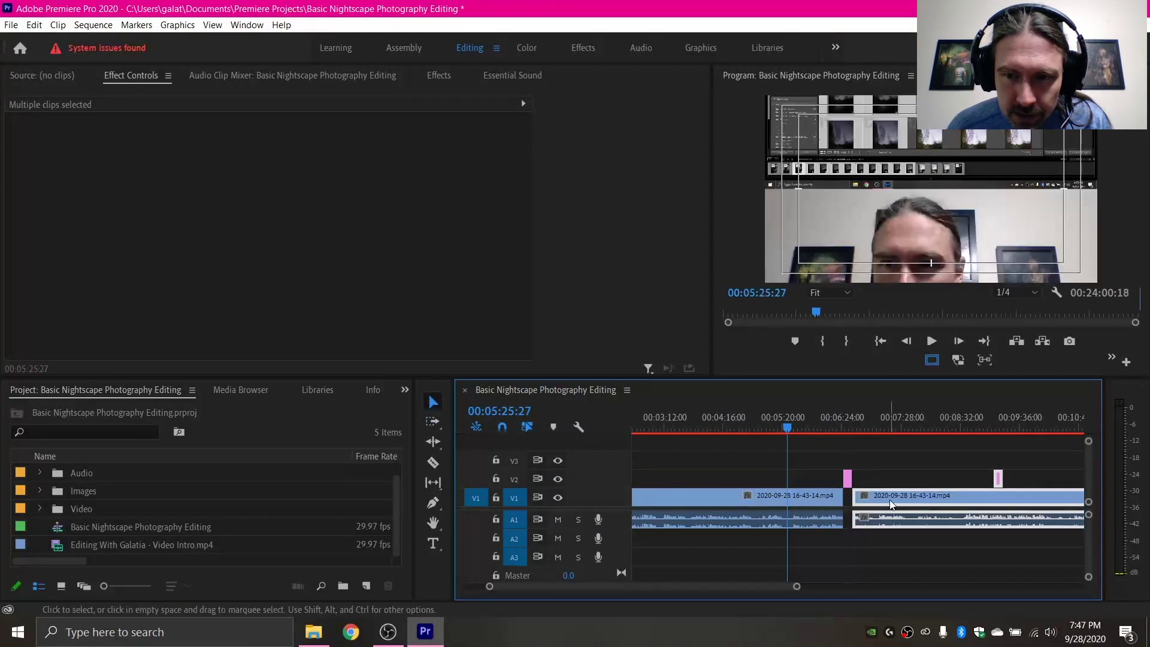
scroll(934, 514, down, 4)
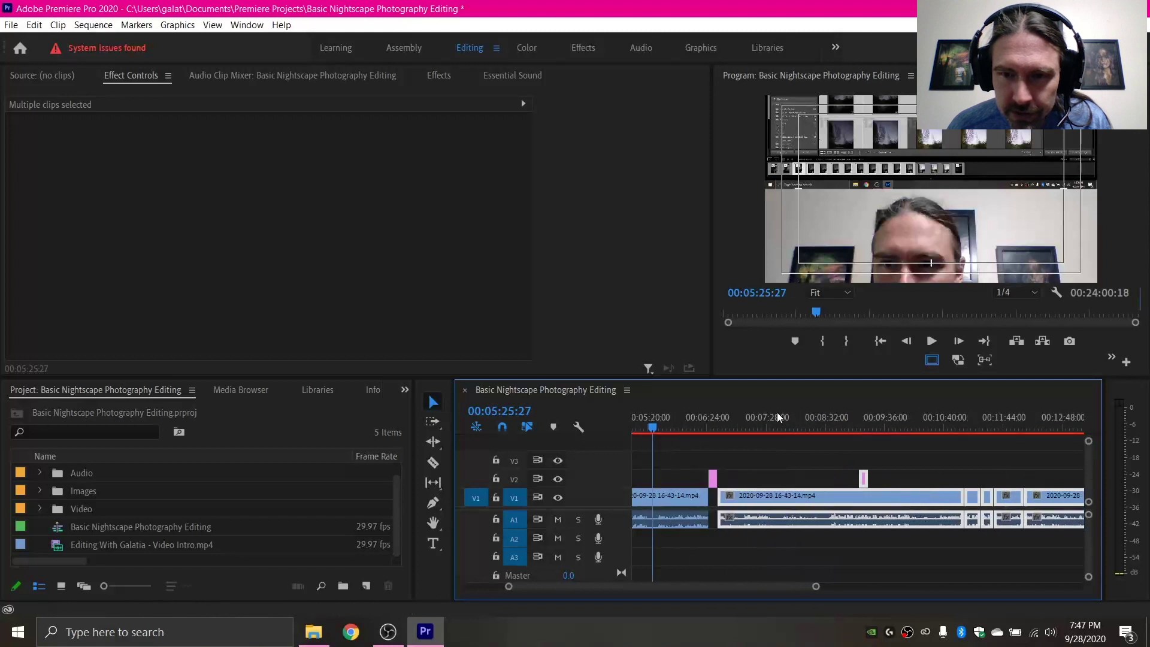
click(748, 427)
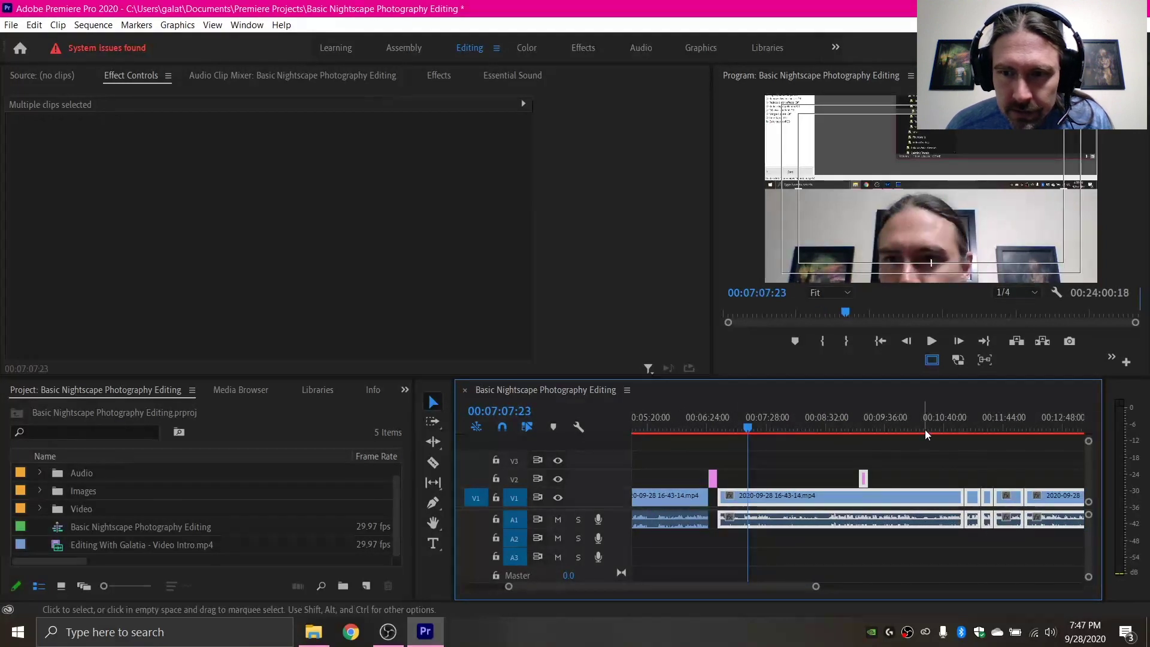
click(948, 427)
drag(947, 427, 963, 428)
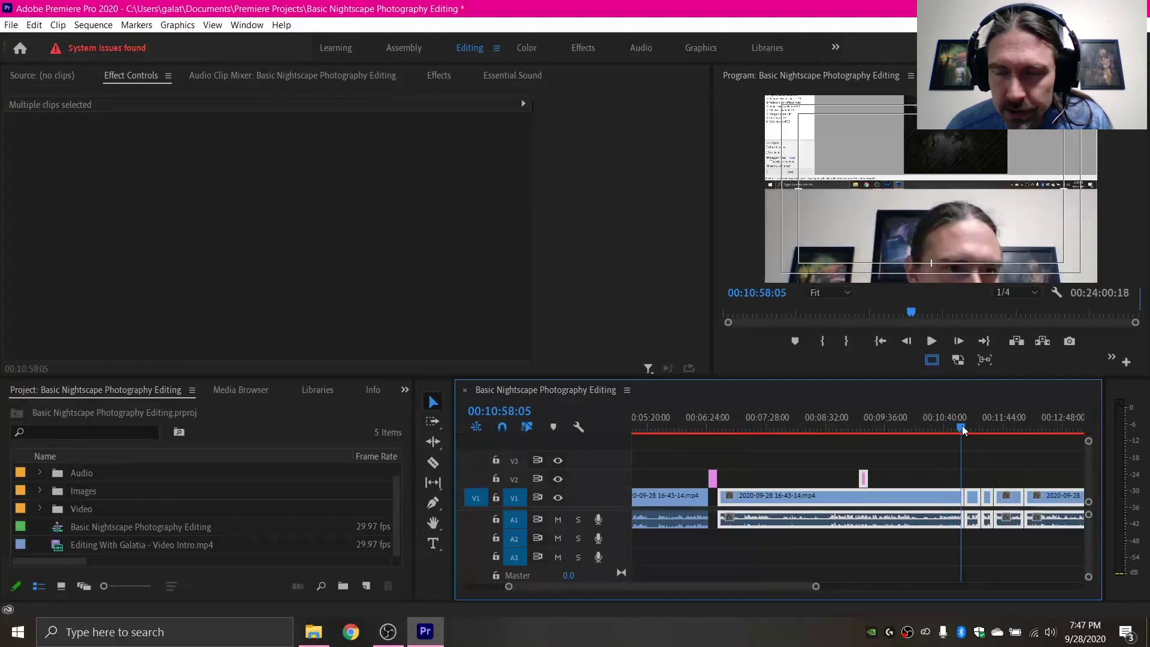
Play from 00:11:15:19, stop at 00:11:20:12, and select every clip from there onward.
scroll(936, 482, down, 3)
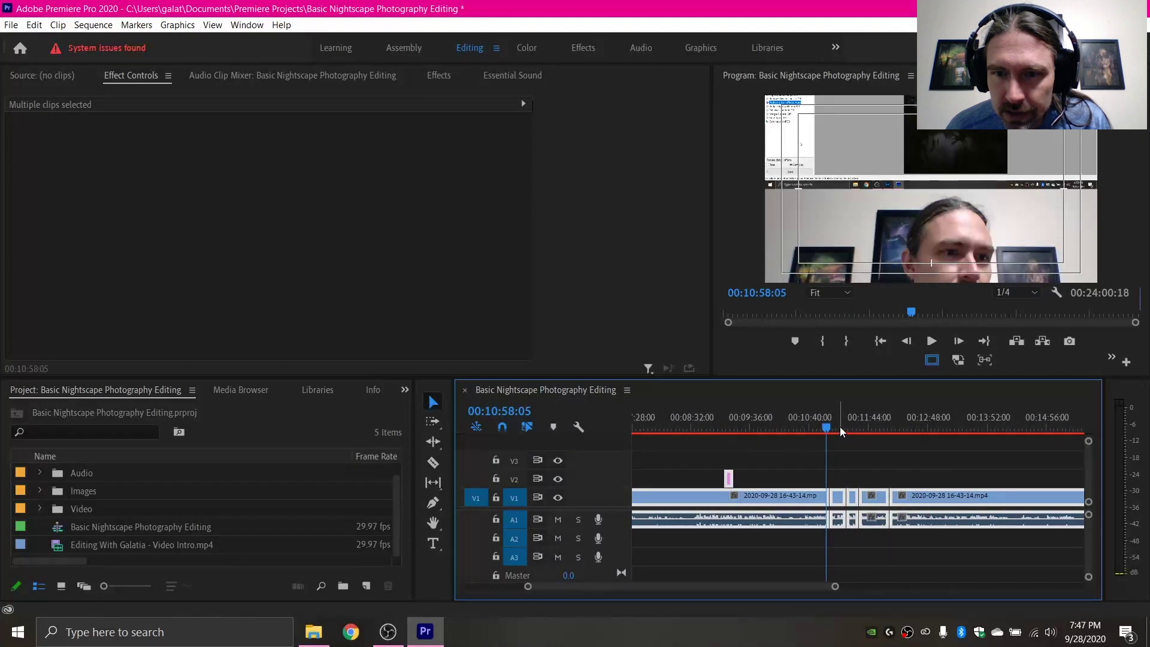
click(839, 427)
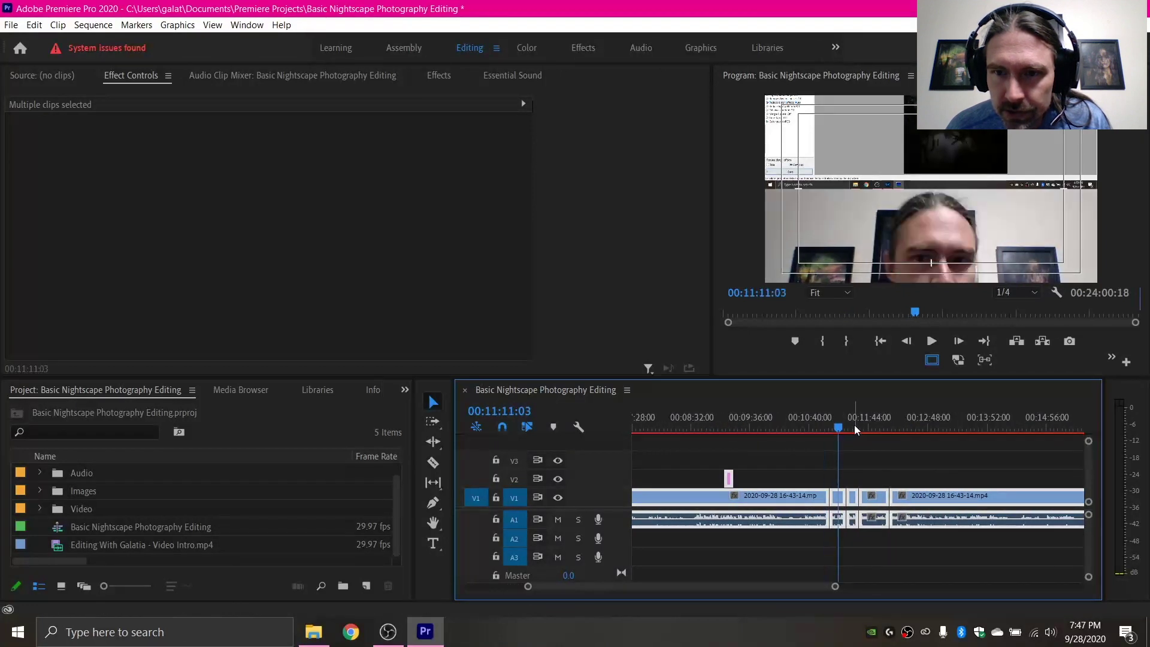
click(854, 427)
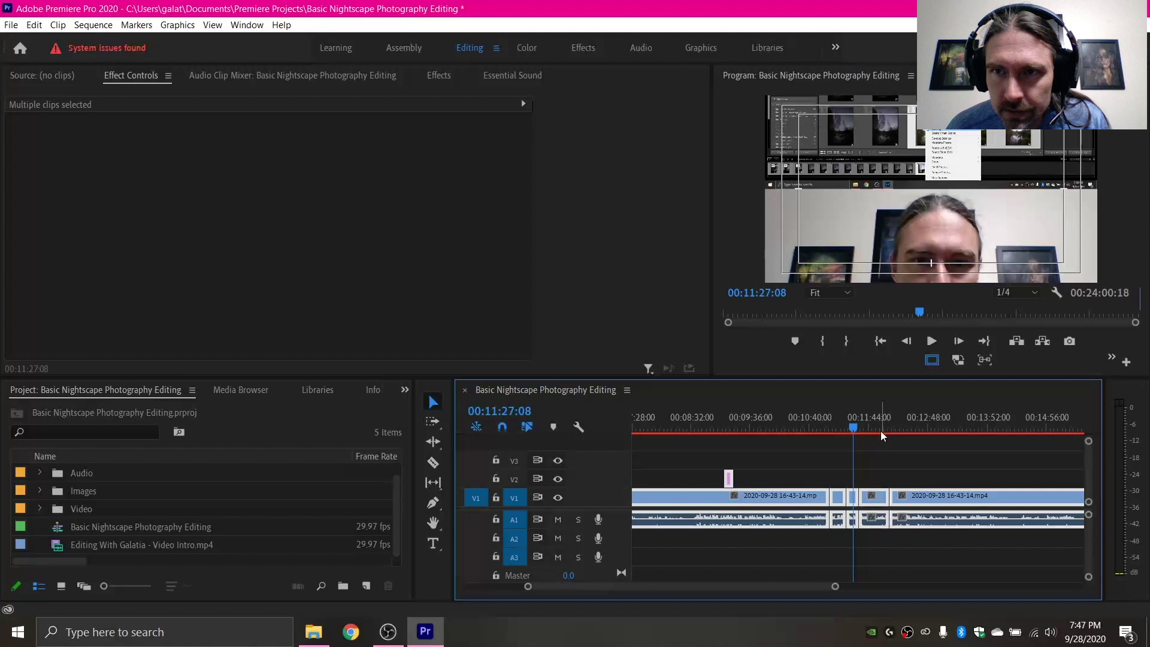
alt+scroll(868, 524, up, 2)
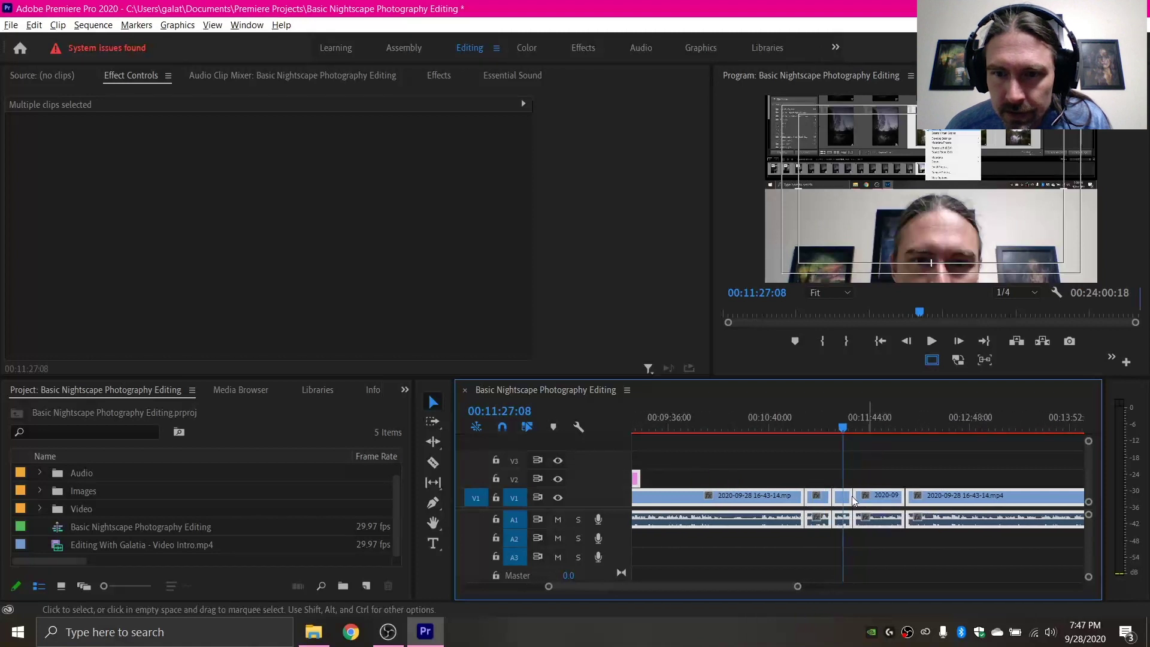
click(825, 425)
key(space)
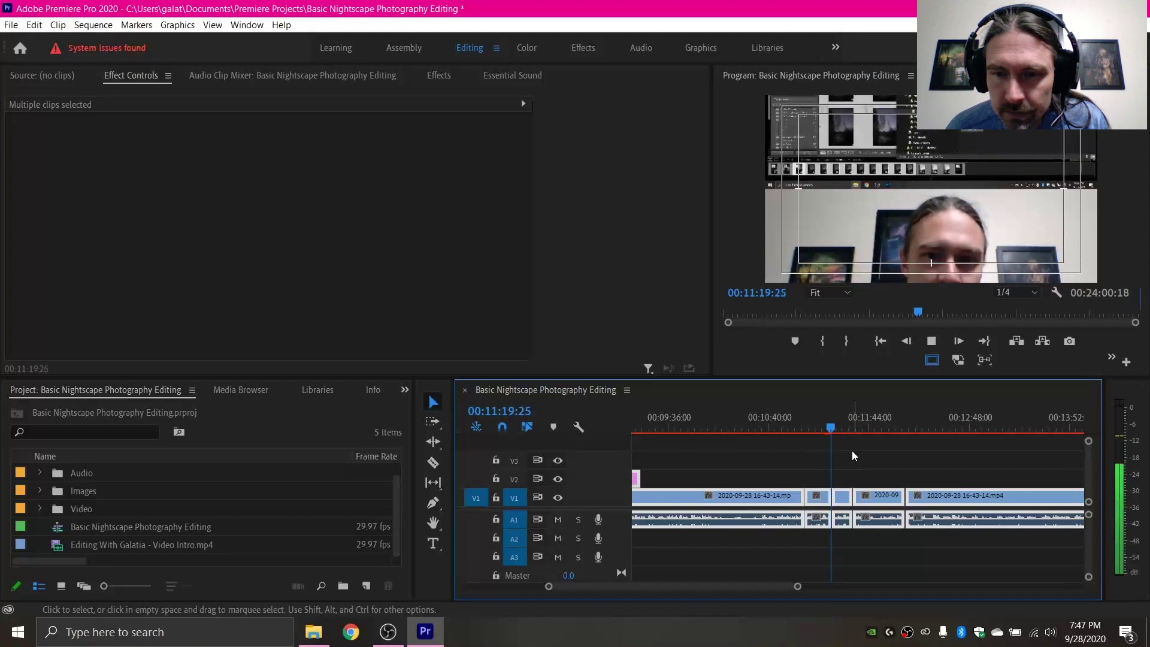
key(space)
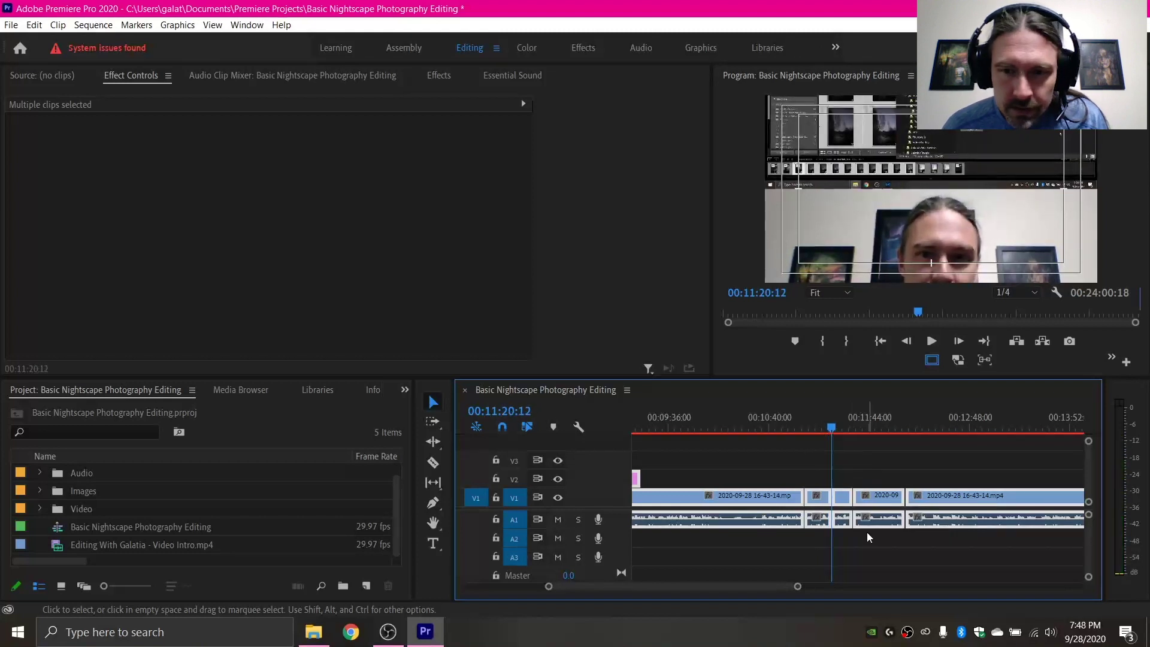
key(a)
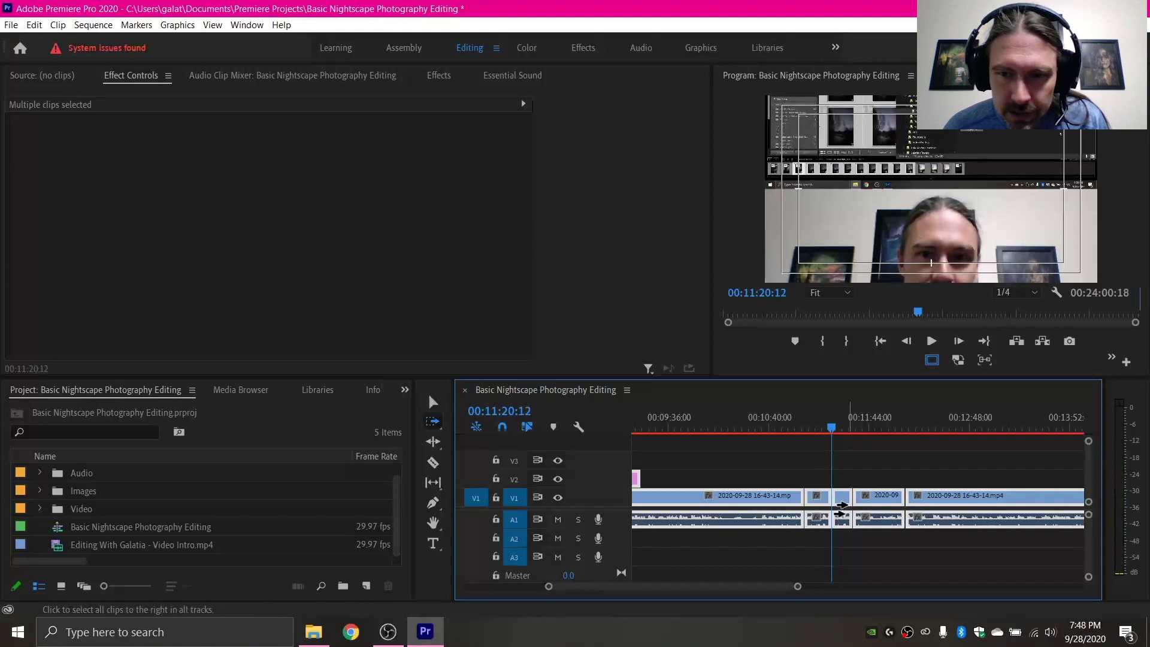
click(841, 515)
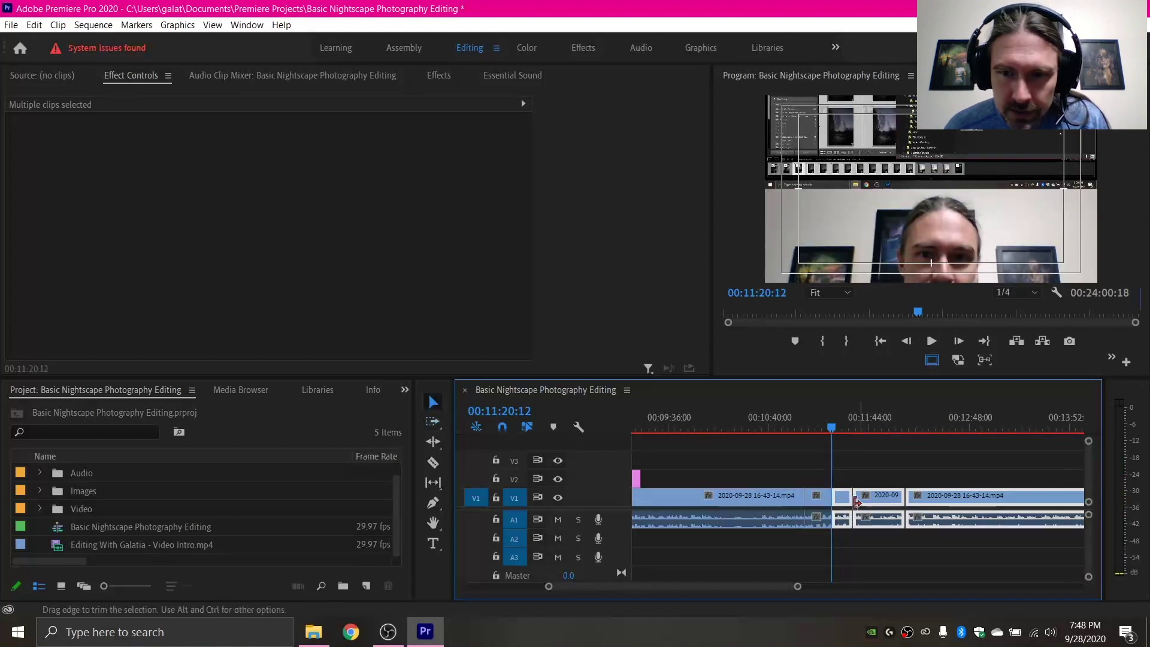
Push the later V1 clips about 1:17 right to open a gap at 00:11:20:12.
key(v)
drag(847, 506, 965, 496)
key(minus)
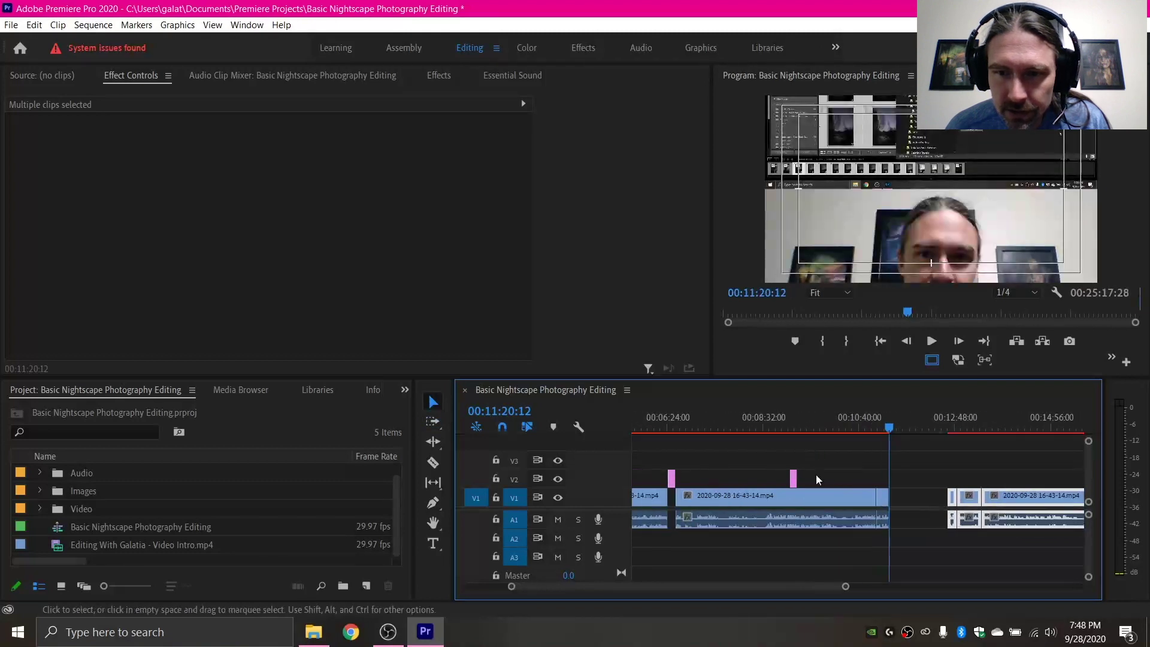
Move the NIGHTS~2.JPG still on V2 so it snaps to the playhead at 00:11:20:12.
click(794, 480)
drag(795, 484, 911, 483)
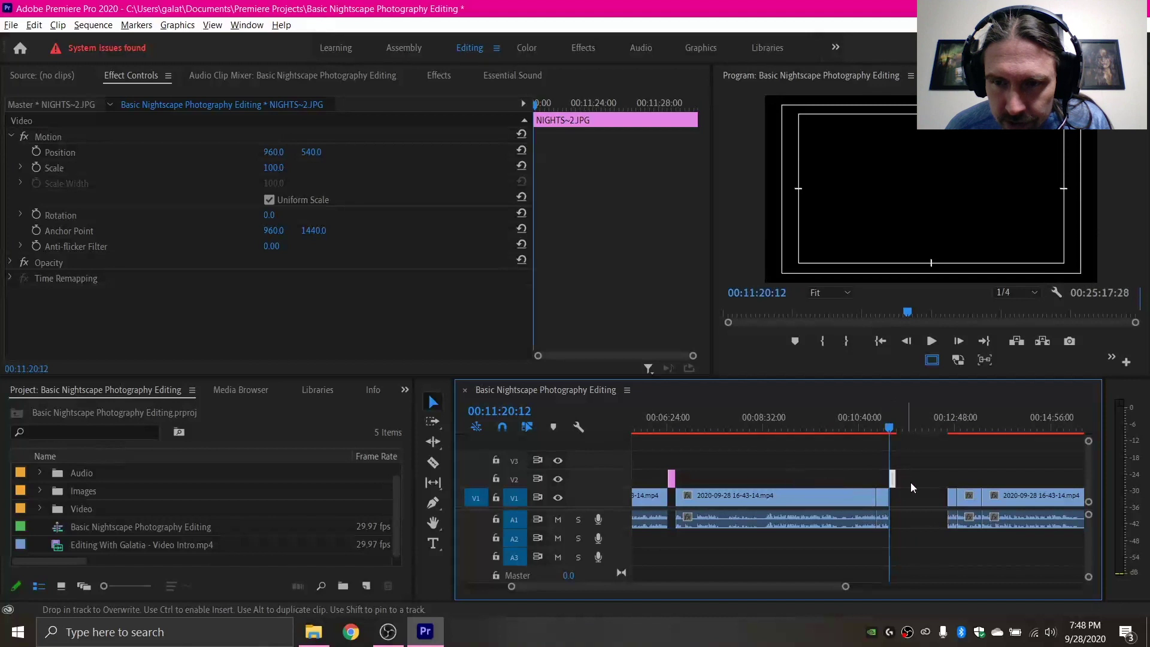
key(equal)
key(equal)
key(minus)
key(minus)
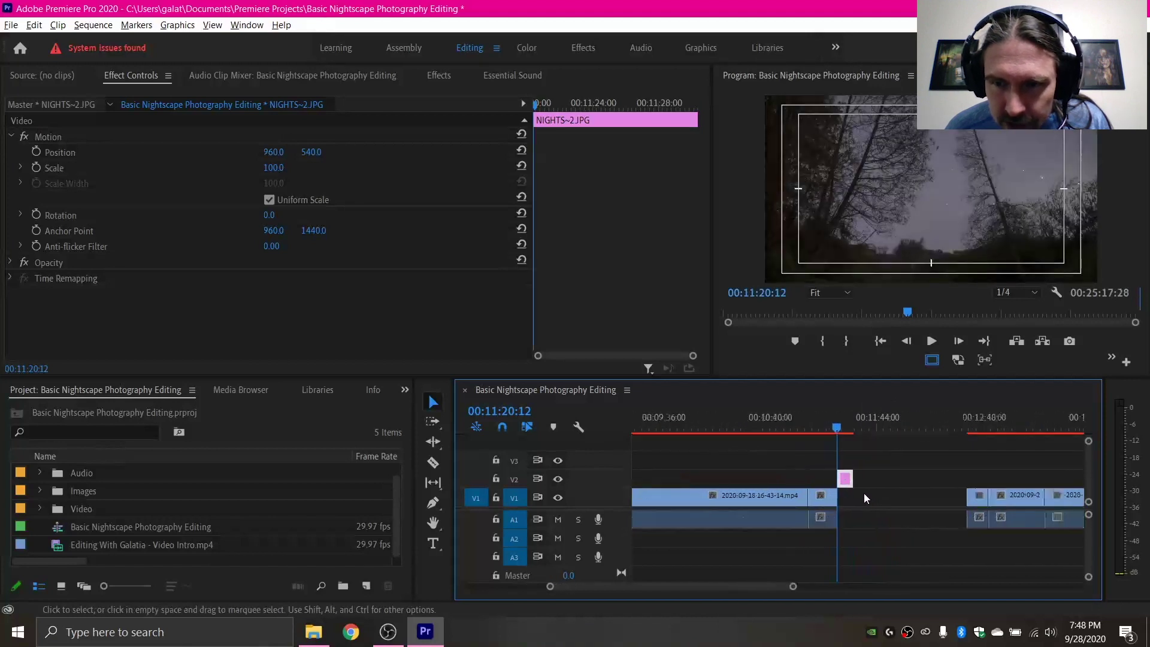
Select the clips after the gap and slide them left to close it.
key(a)
click(945, 508)
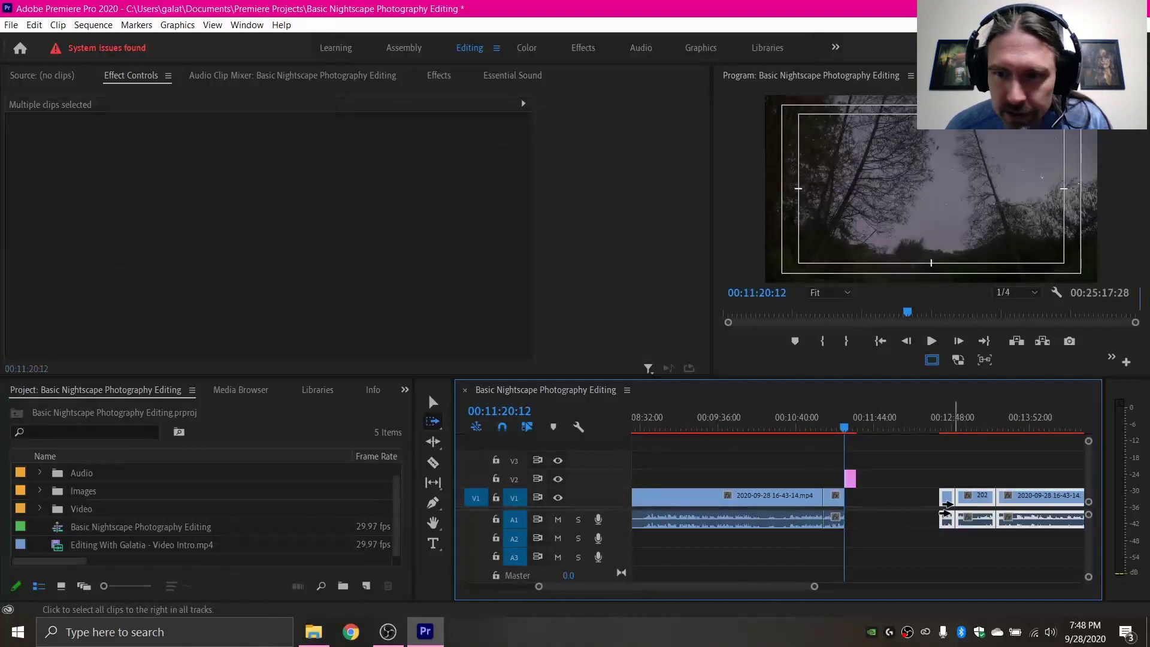
drag(945, 508, 861, 508)
scroll(936, 514, down, 5)
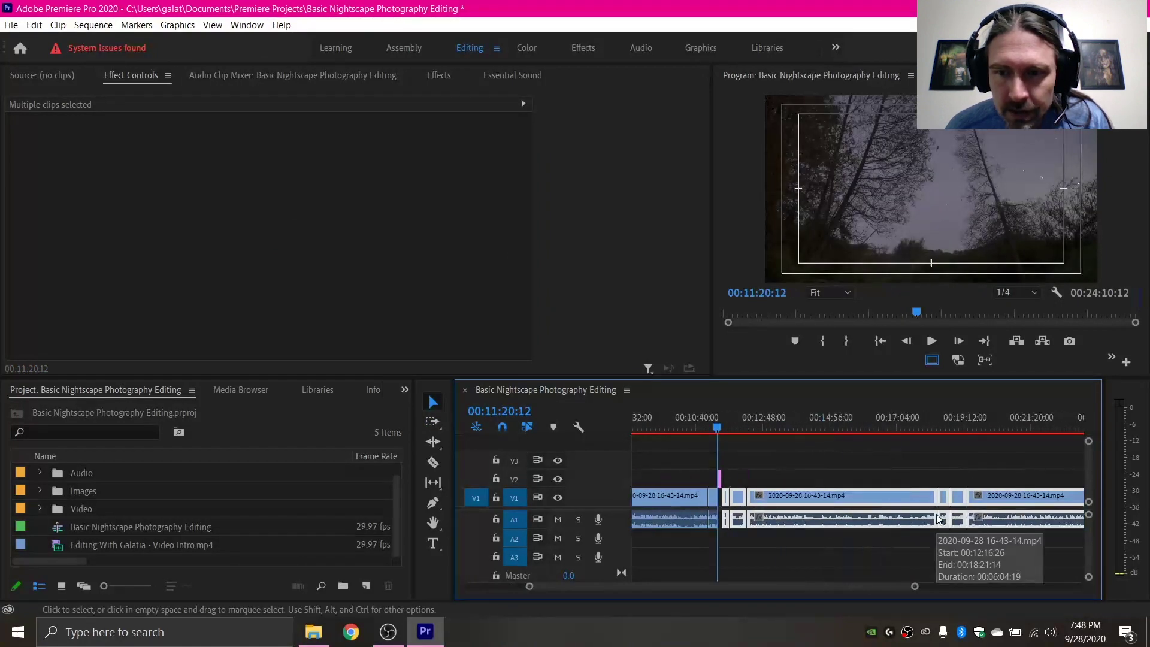
scroll(792, 497, up, 3)
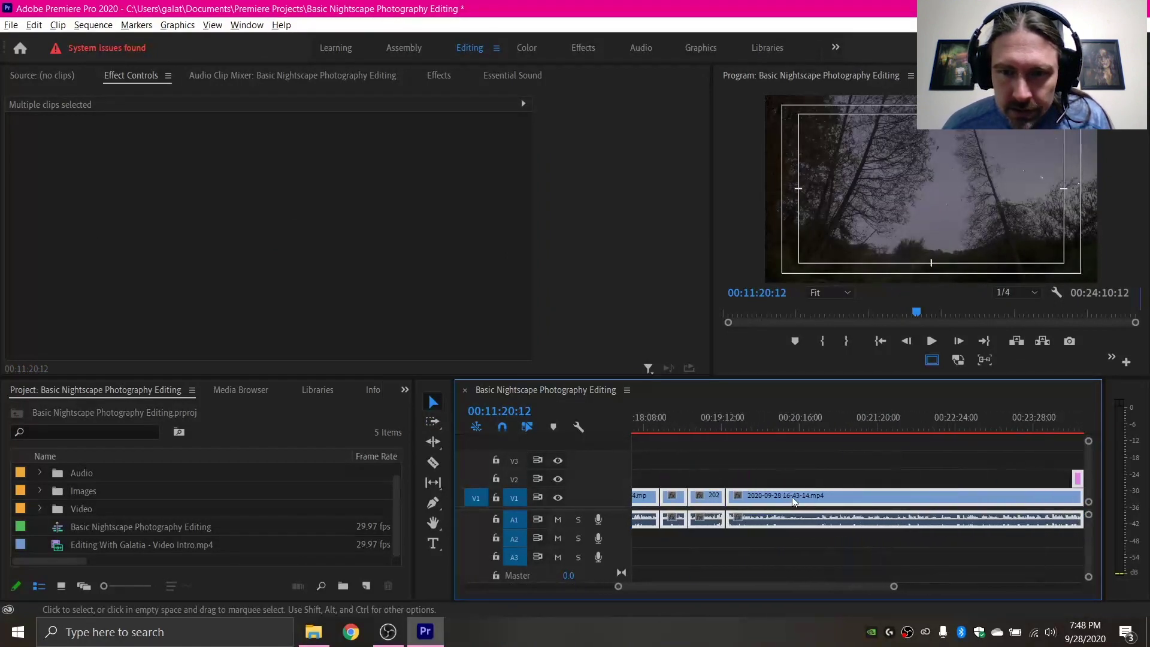
click(813, 456)
Play back the ending from 00:22:23:06 with the timeline zoomed in.
click(801, 421)
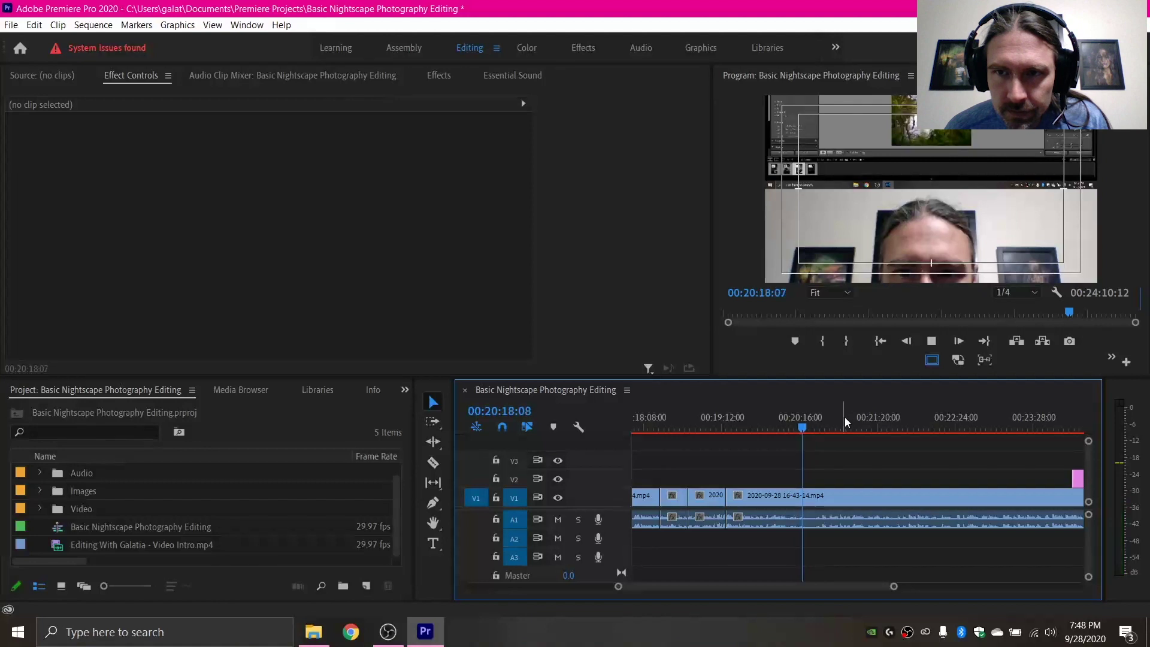
click(928, 424)
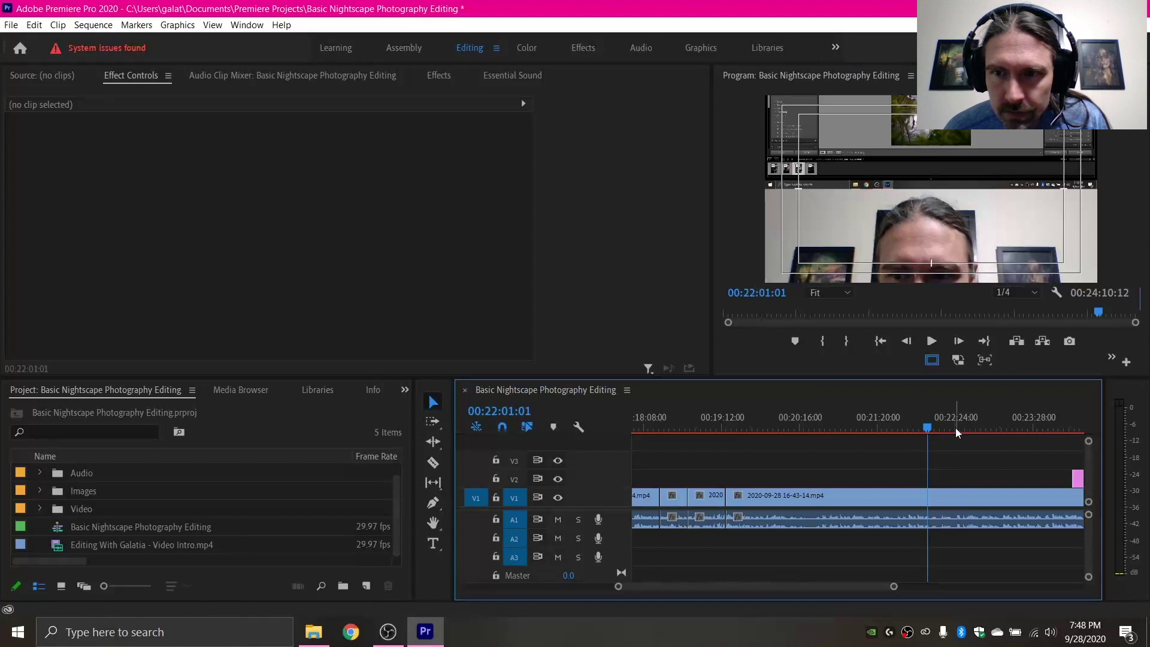
click(955, 429)
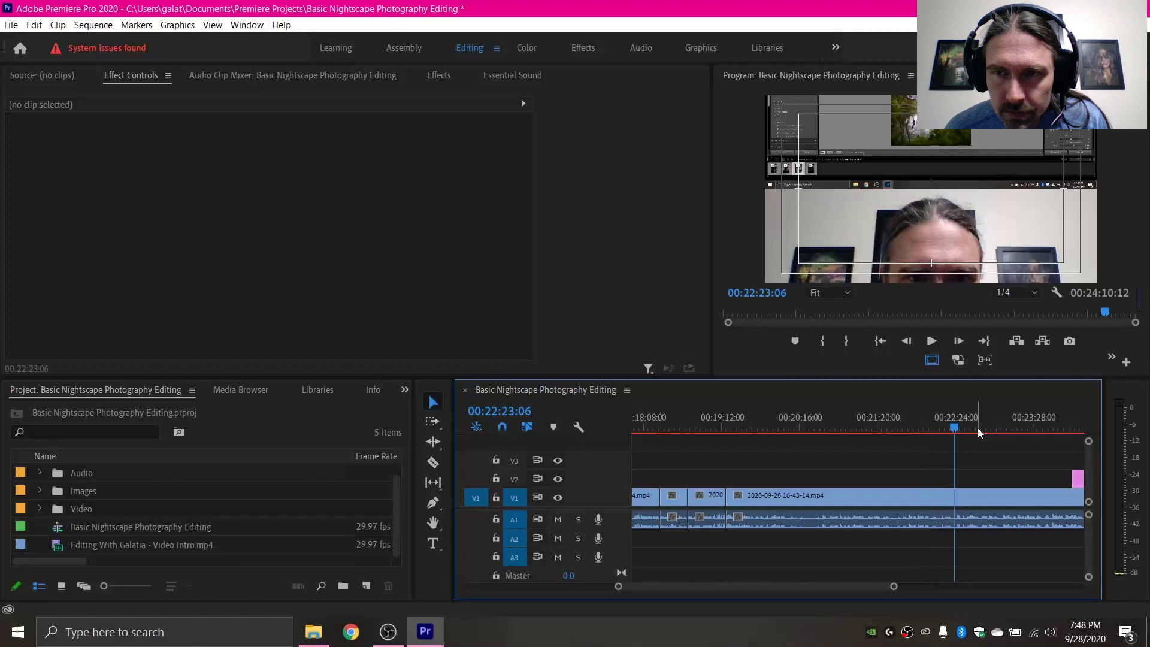
key(space)
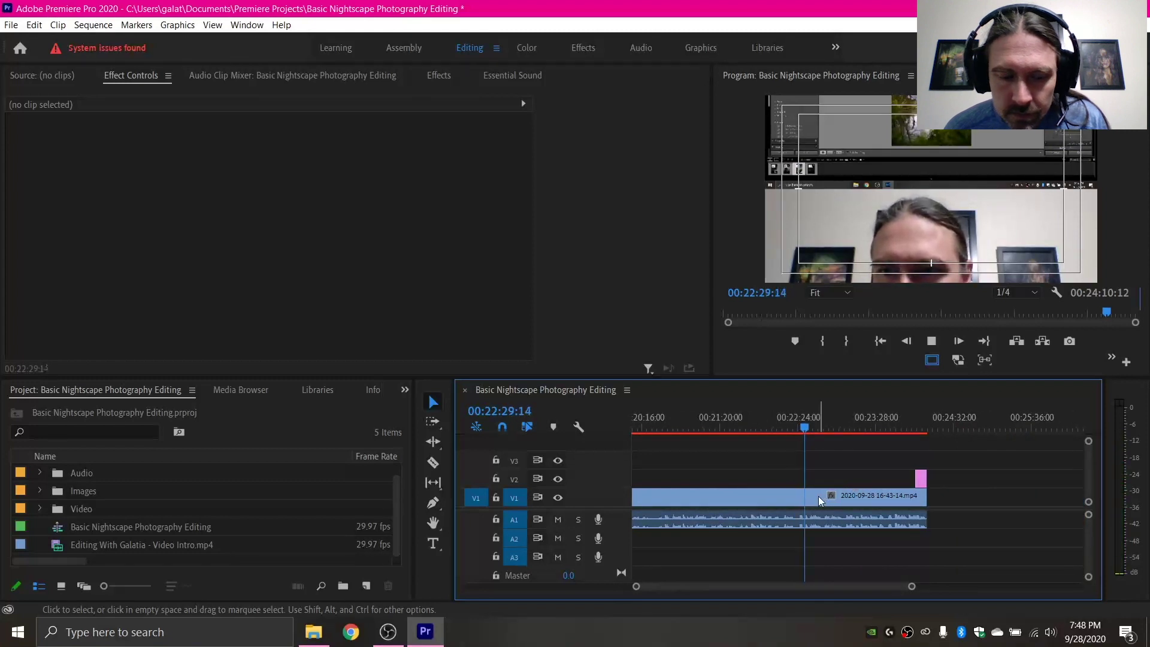
key(equal)
key(equal)
key(equal)
key(equal)
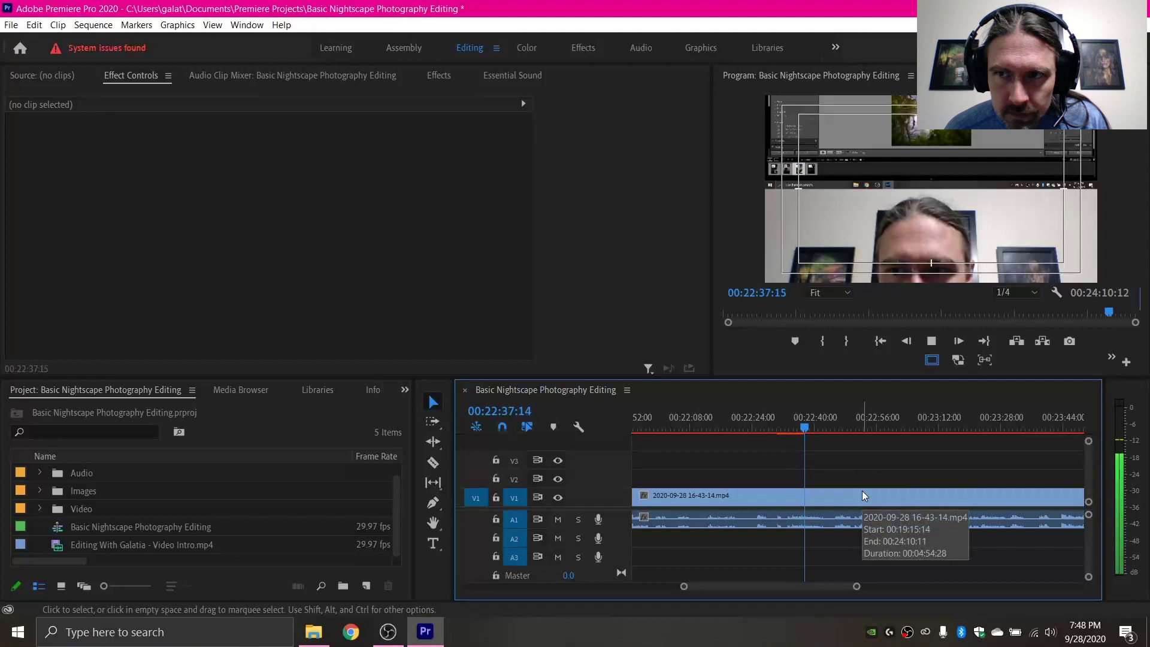
key(space)
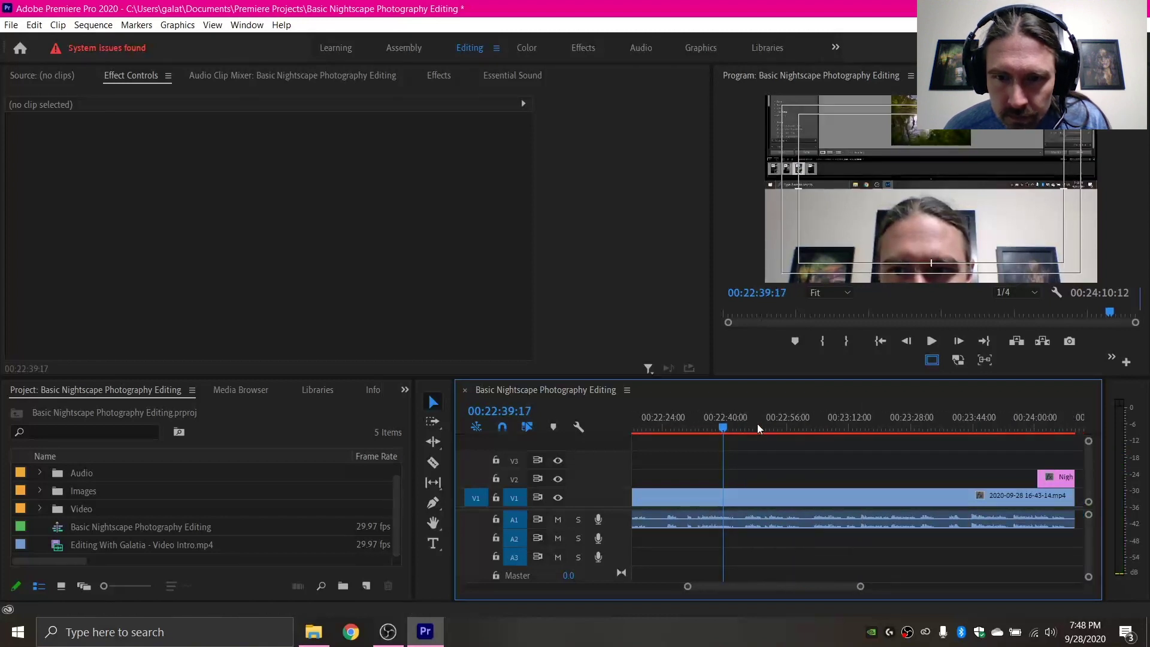
click(763, 423)
key(space)
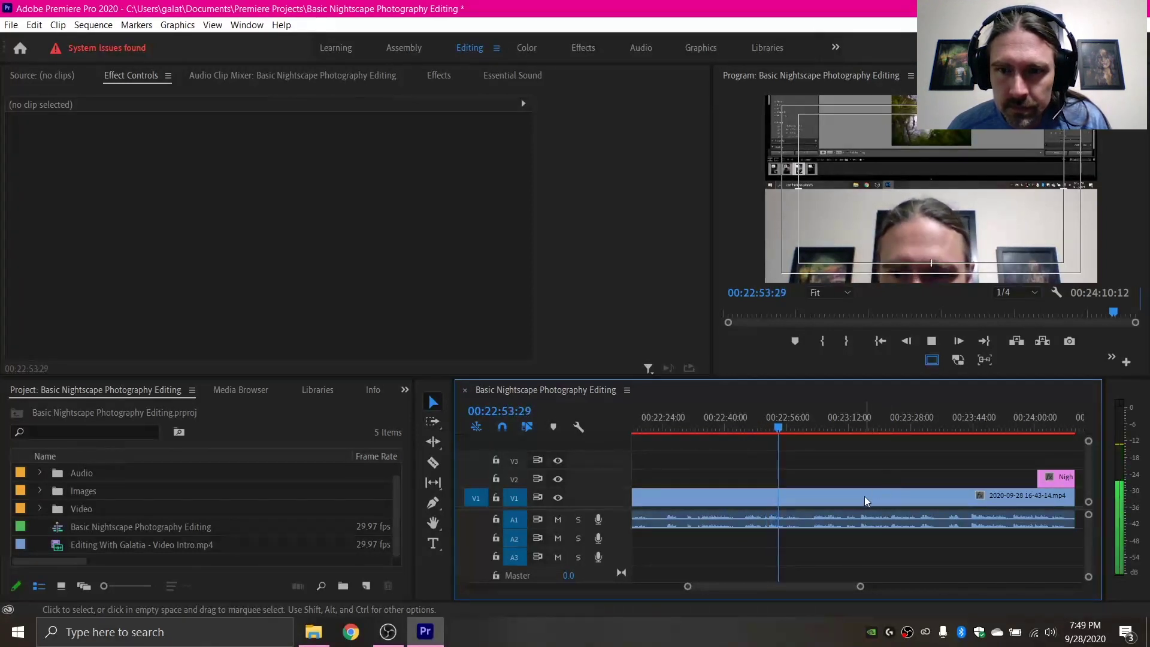
scroll(865, 496, down, 1)
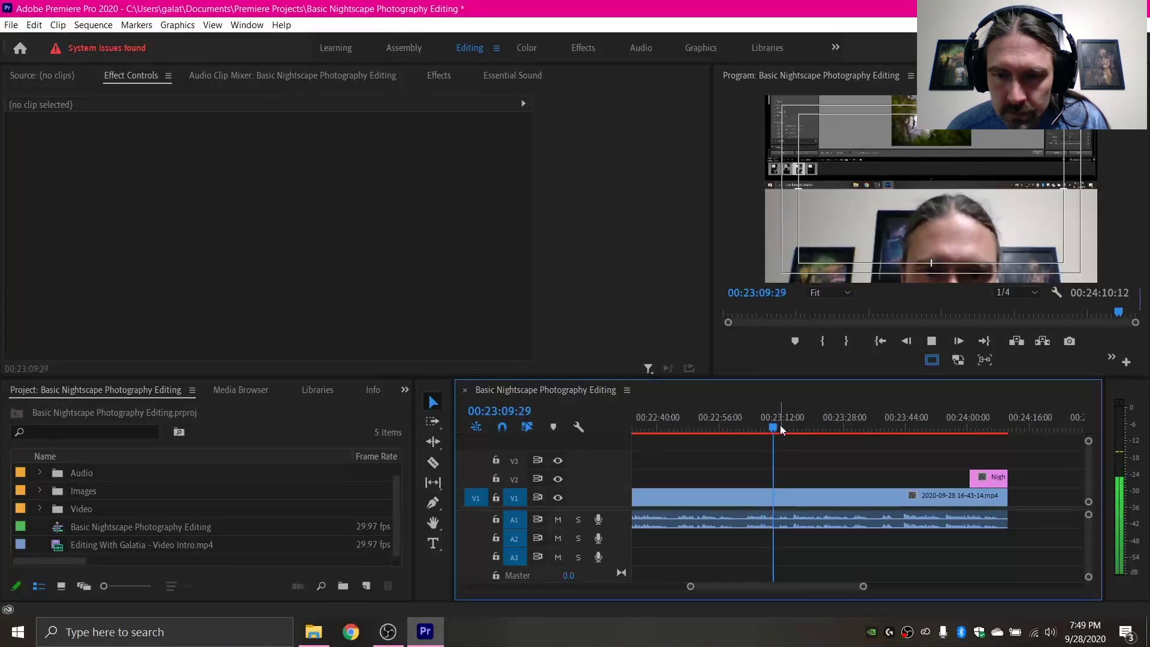
click(855, 427)
key(space)
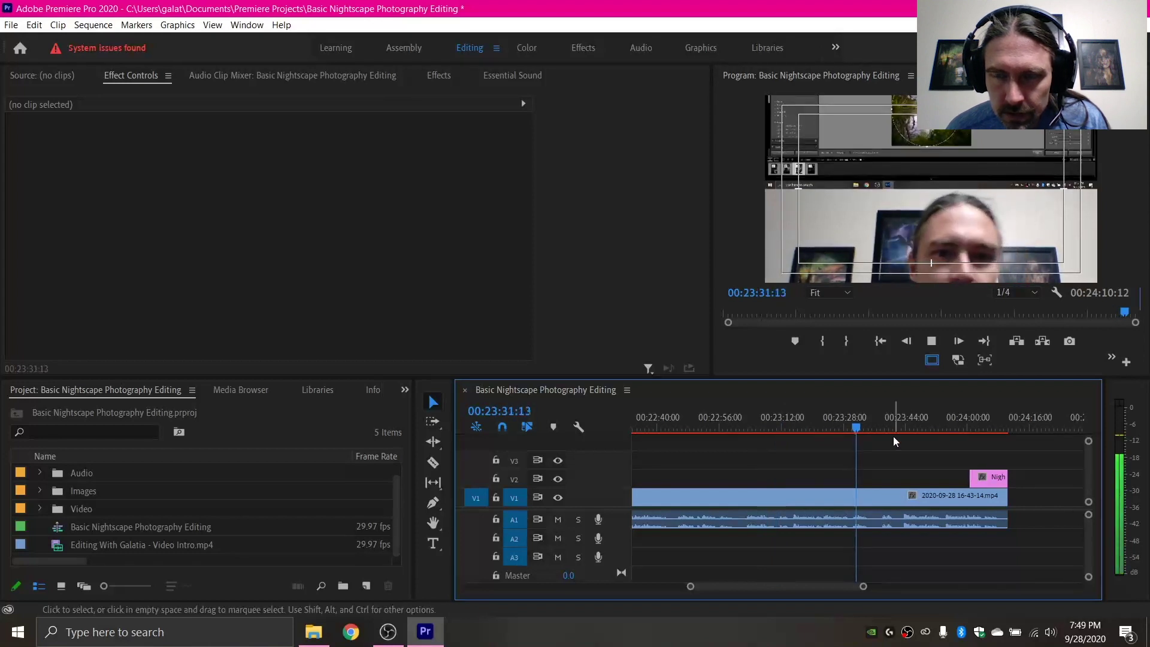
scroll(858, 497, down, 3)
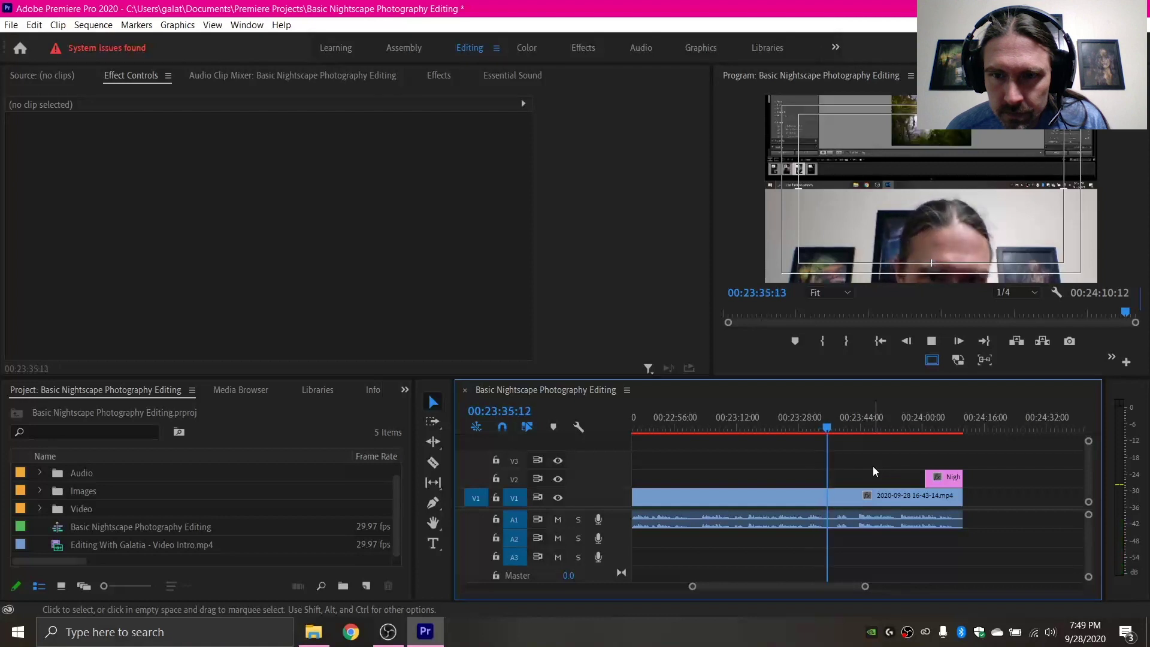
scroll(872, 466, down, 2)
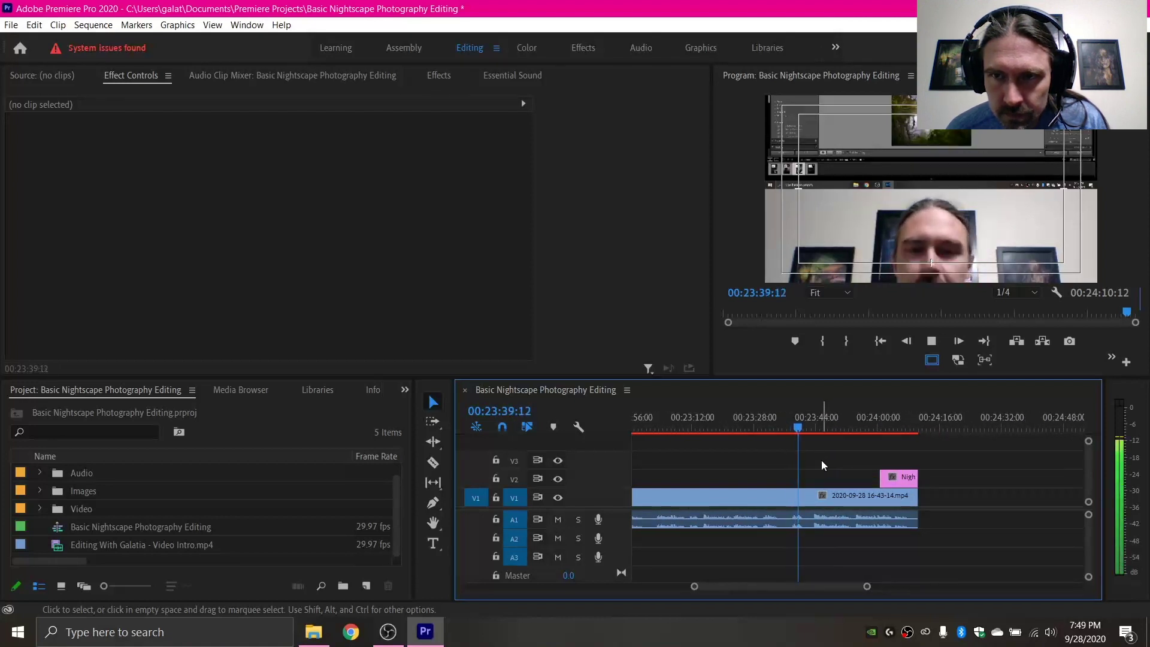
key(space)
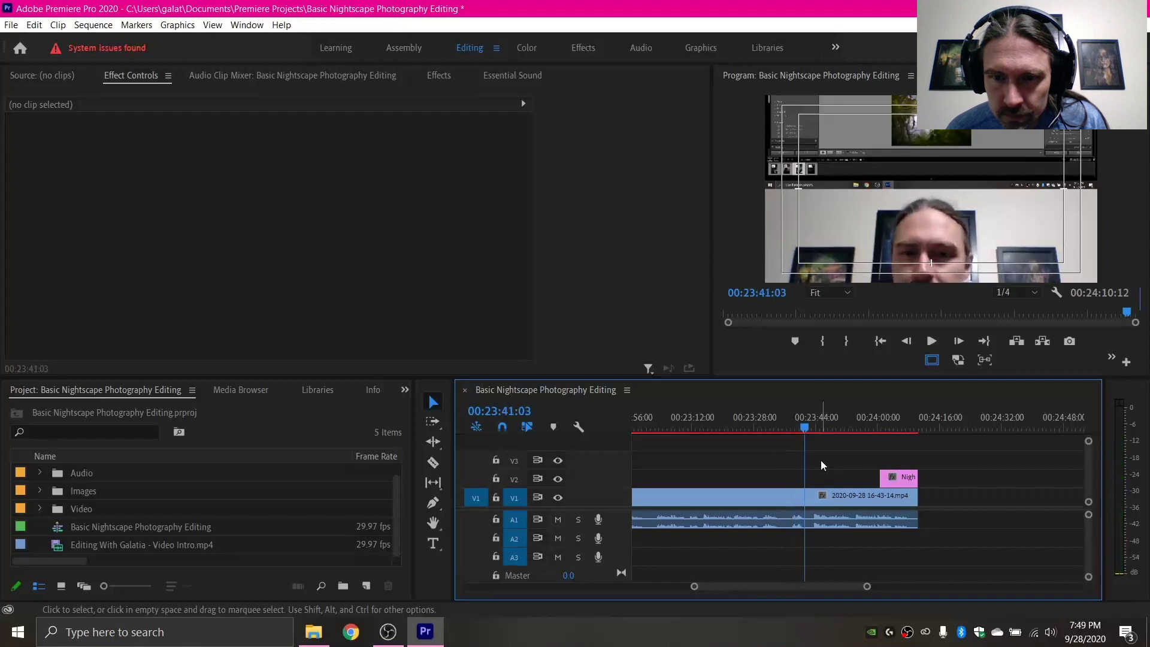
key(space)
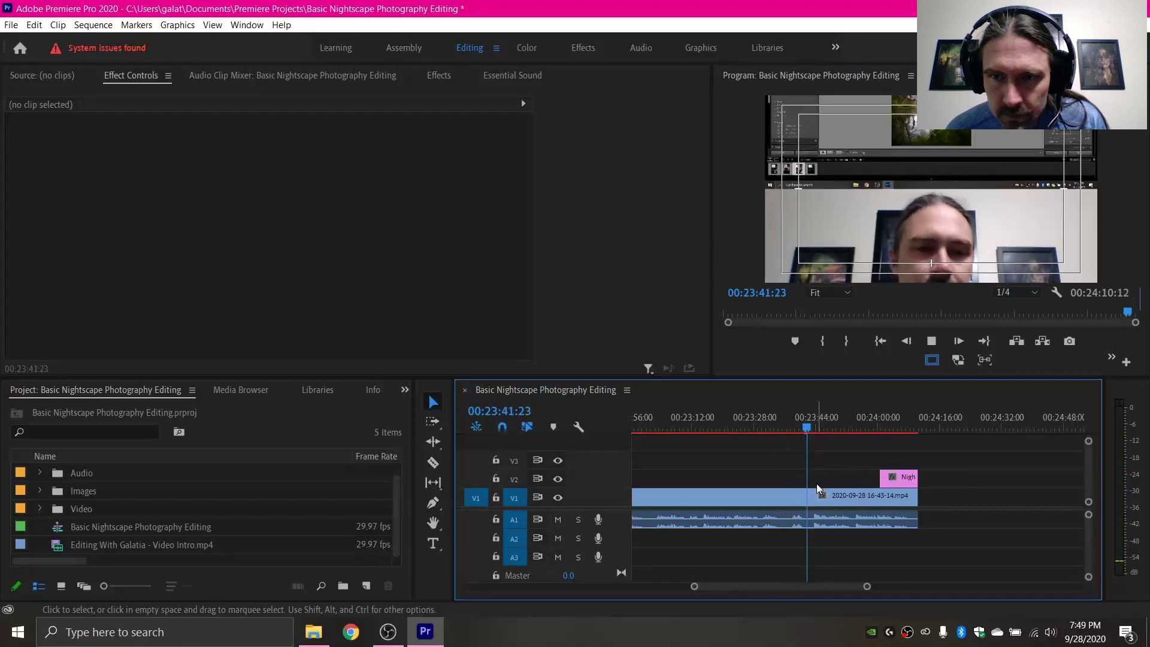
scroll(817, 483, up, 2)
scroll(828, 483, down, 3)
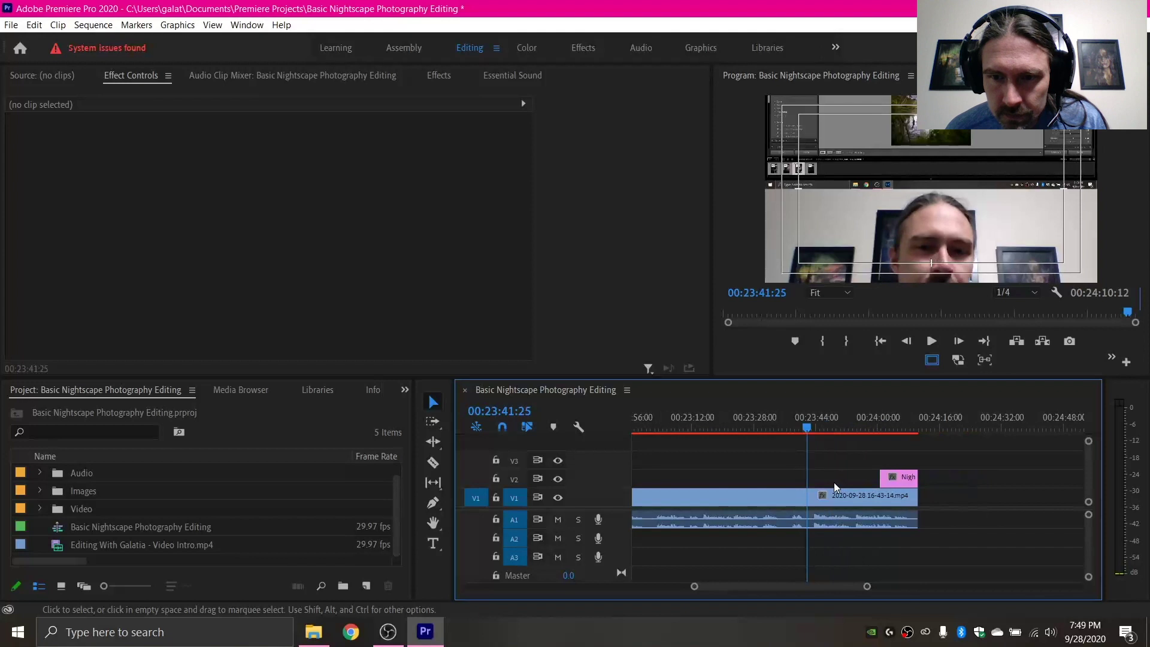
click(932, 341)
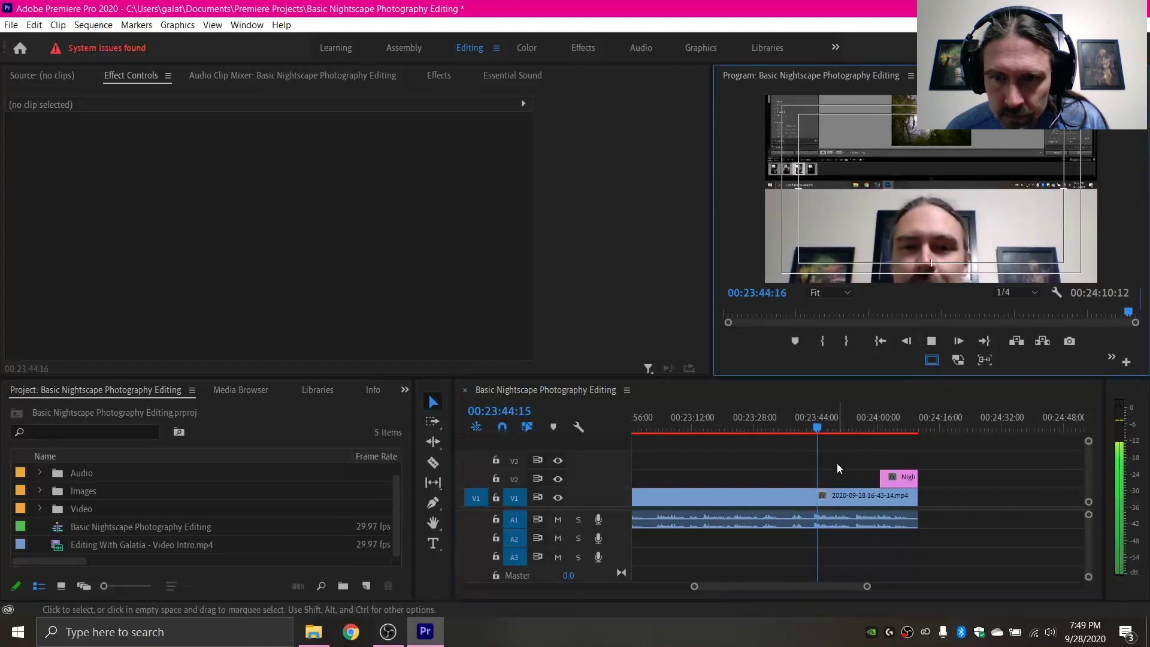
key(space)
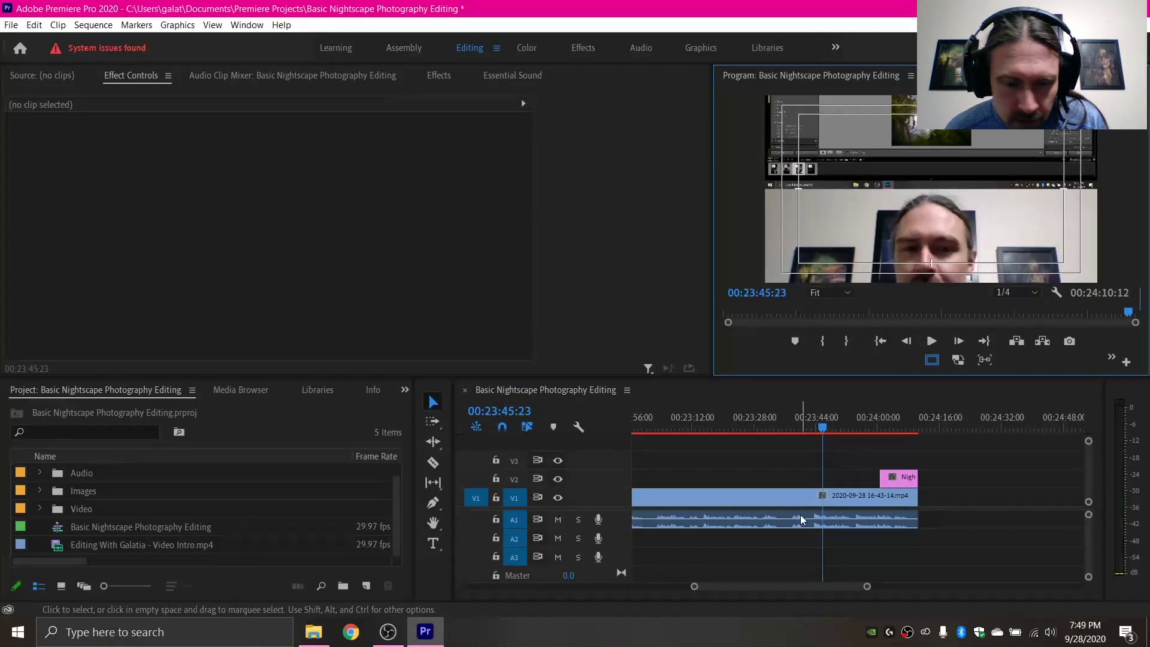
key(c)
alt+scroll(812, 506, up, 4)
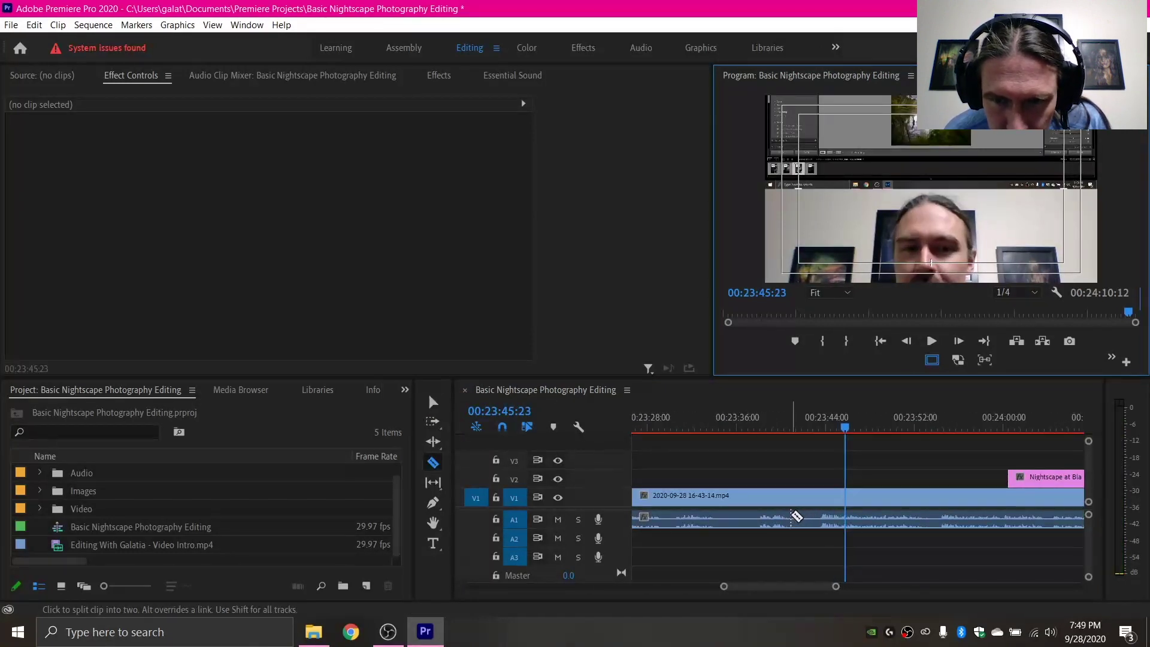
Cut the tutorial clip at both ends of the short dead stretch and delete that piece.
click(792, 516)
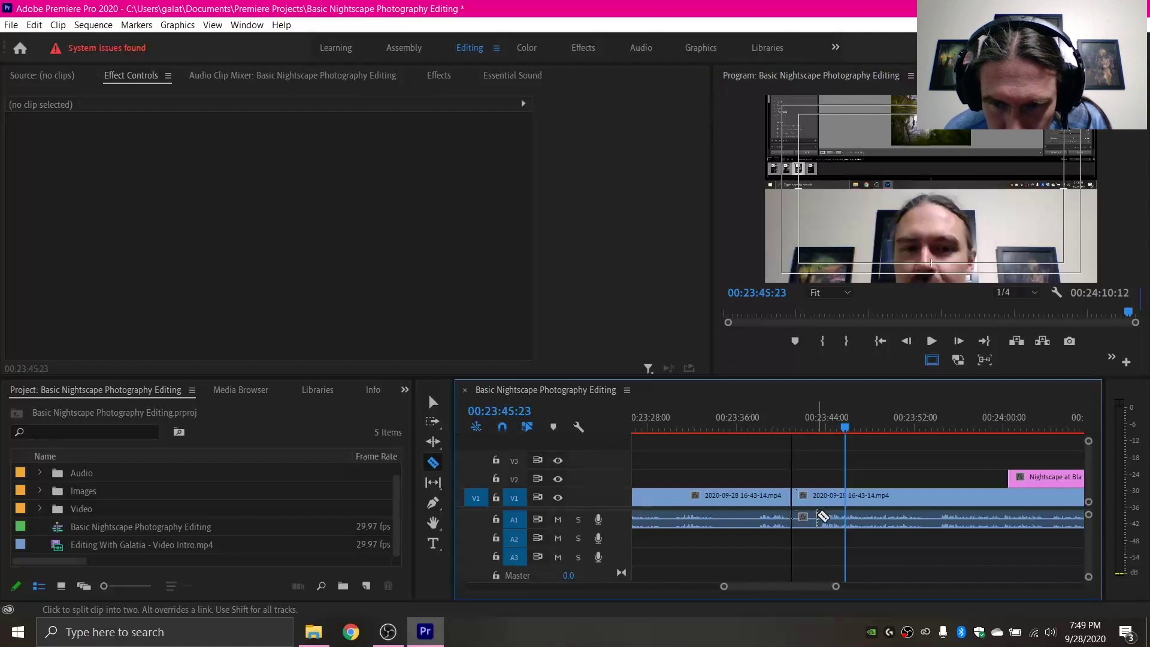
click(818, 517)
key(v)
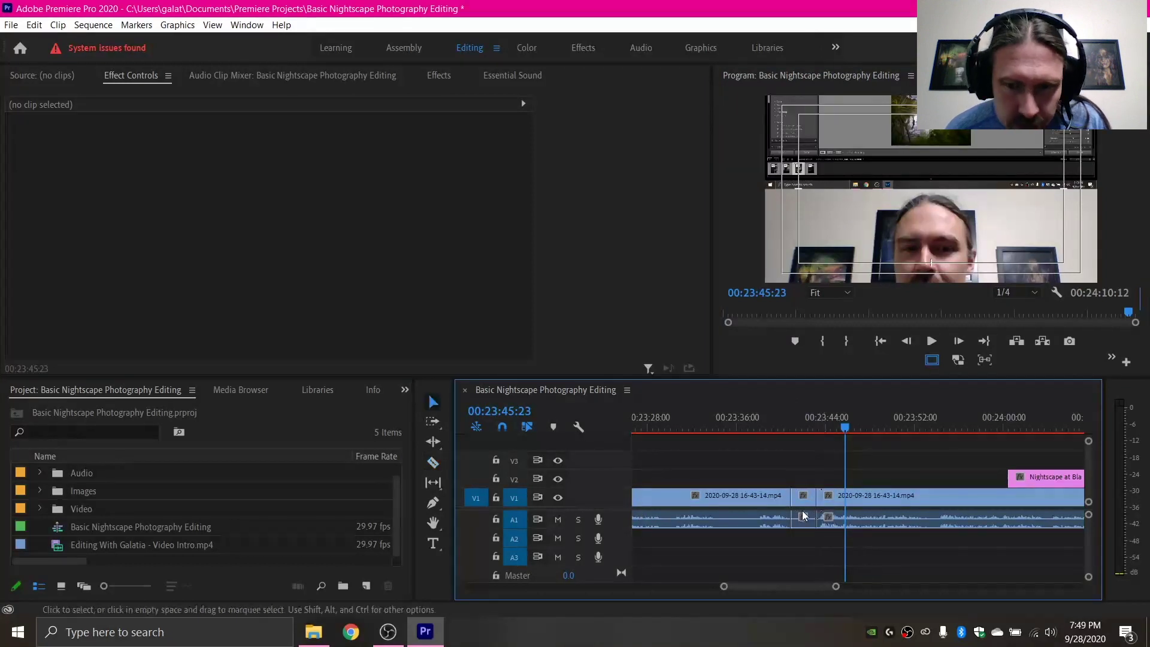
click(804, 505)
key(Delete)
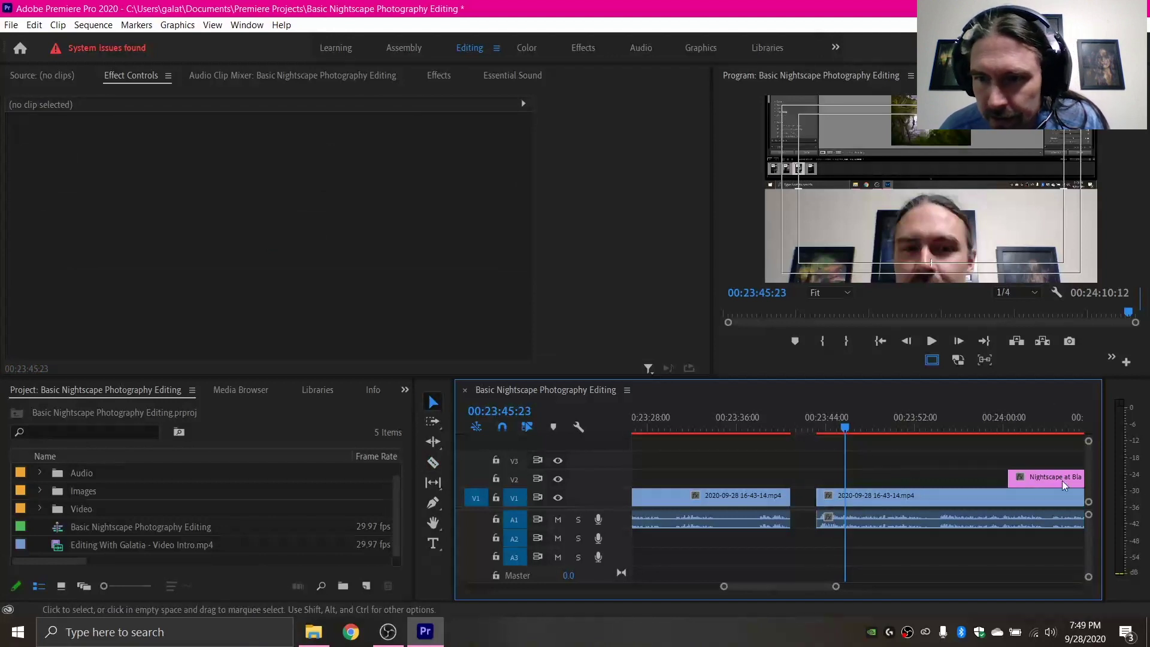
Move the Nightscape still on V2 to start at the gap and place a copy after it.
drag(1063, 480, 845, 479)
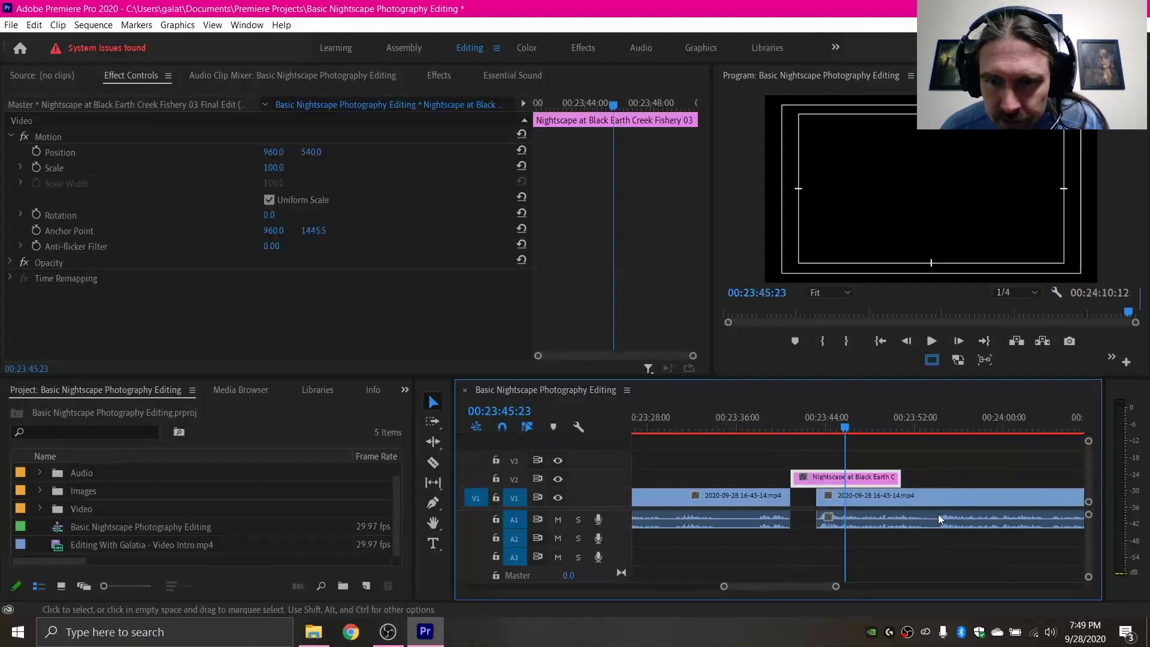
key(minus)
drag(1040, 538, 986, 494)
click(907, 479)
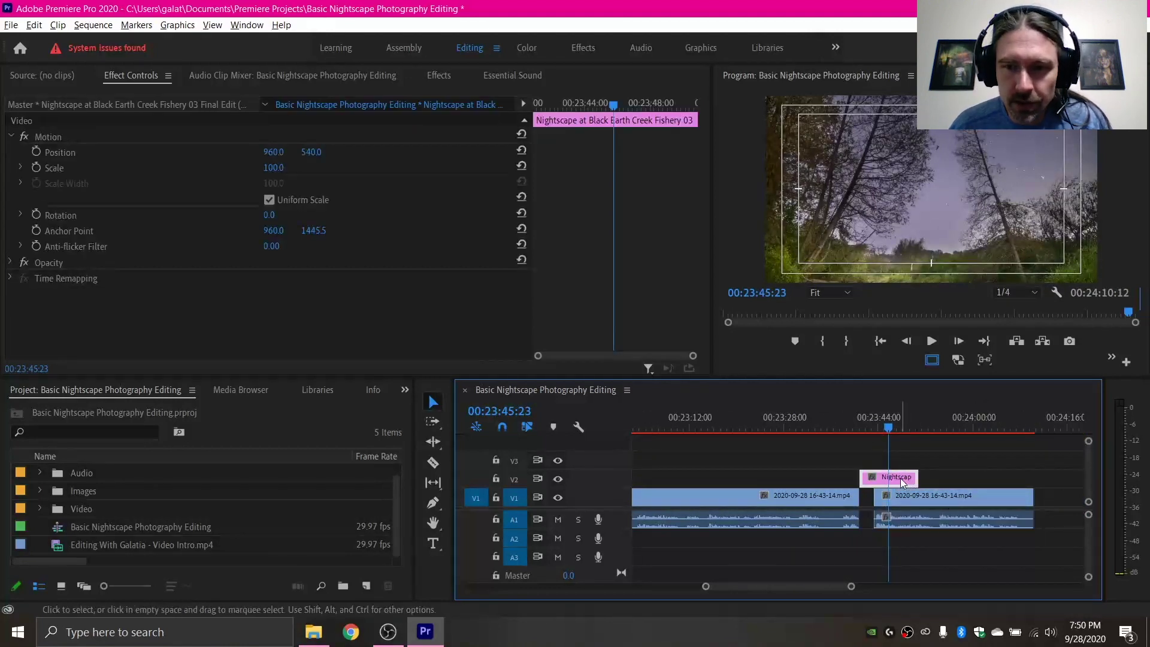
drag(895, 481, 1015, 483)
Move the later V1/A1 tutorial clip right so it starts after the three Nightscape stills.
click(1015, 549)
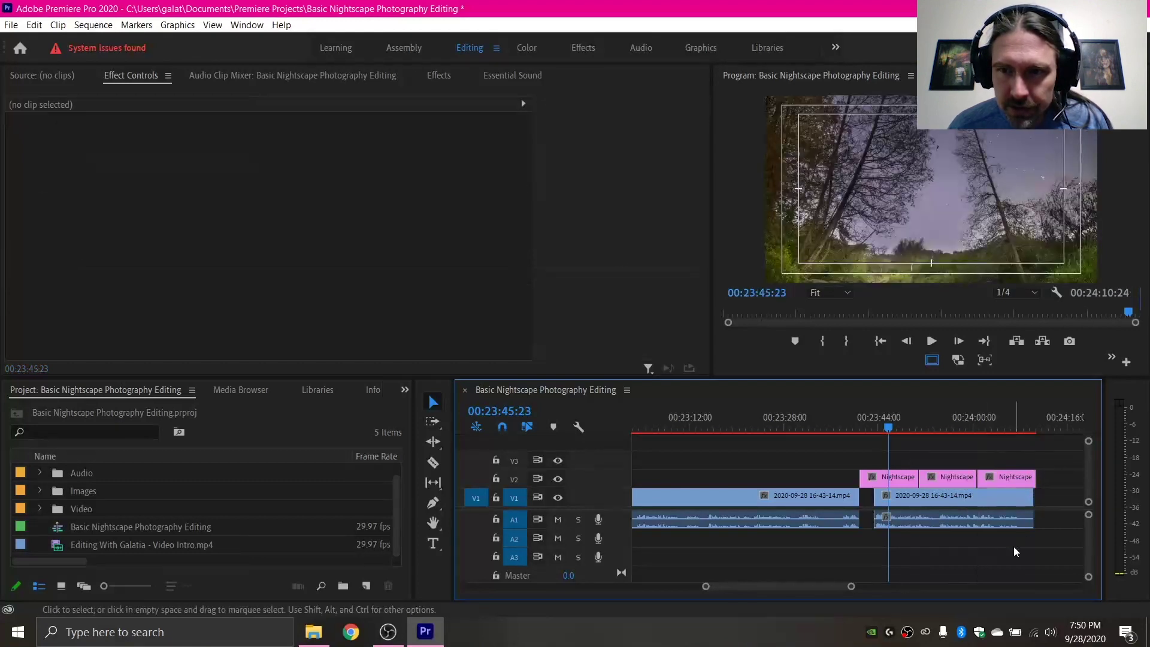
scroll(1007, 540, down, 3)
mouse_move(946, 521)
mouse_down()
mouse_move(741, 503)
mouse_move(956, 514)
mouse_up()
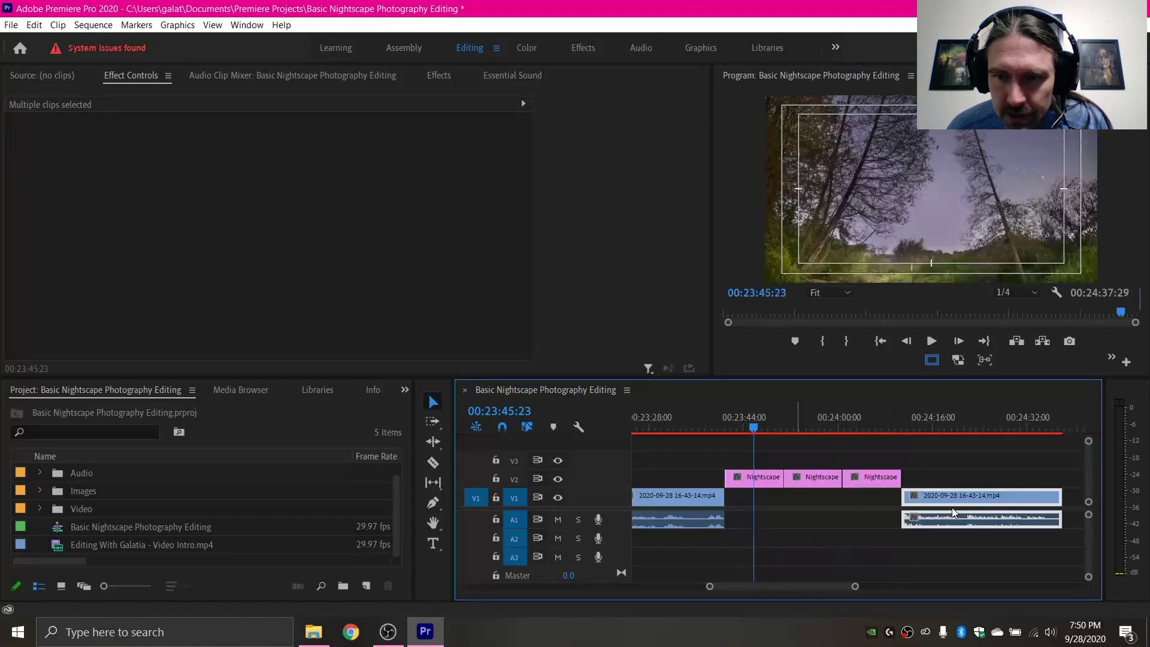
click(885, 543)
drag(888, 538, 986, 500)
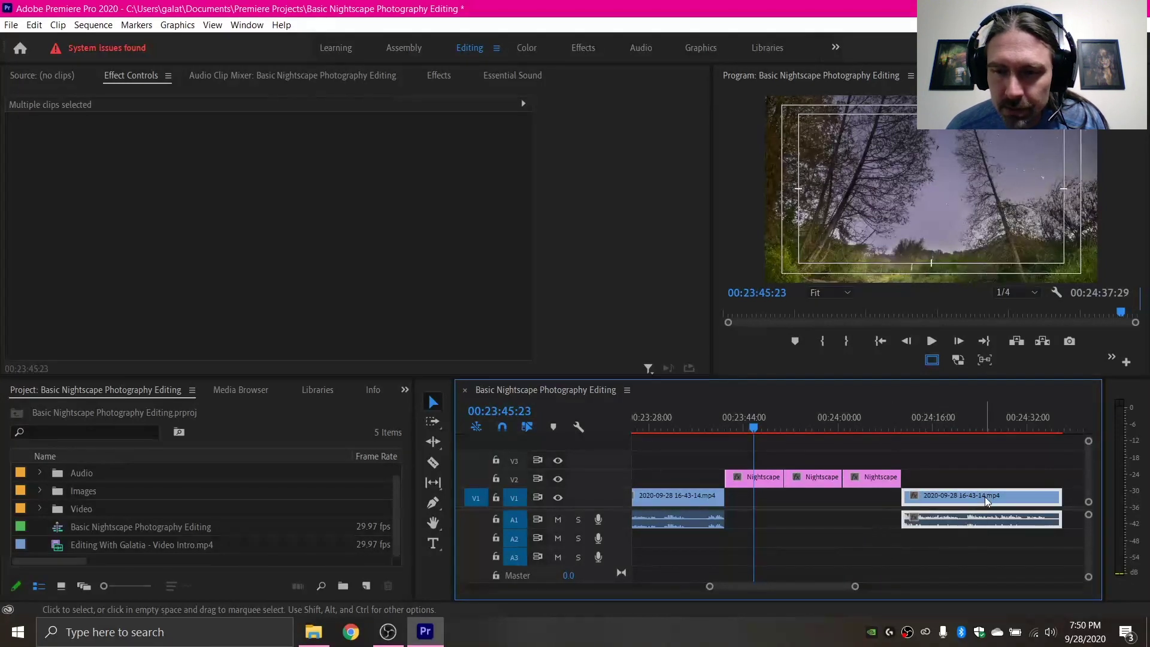
Check the three Nightscape stills, then put the playhead near the end of the last tutorial clip.
drag(914, 449, 712, 482)
click(875, 548)
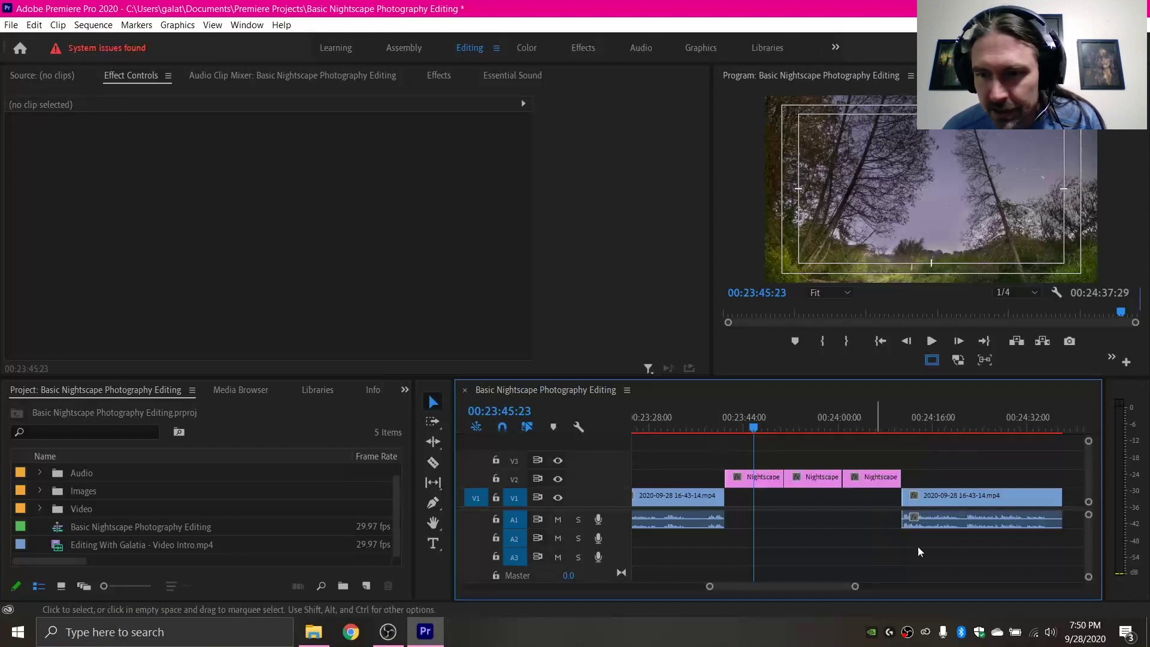
scroll(1044, 536, down, 3)
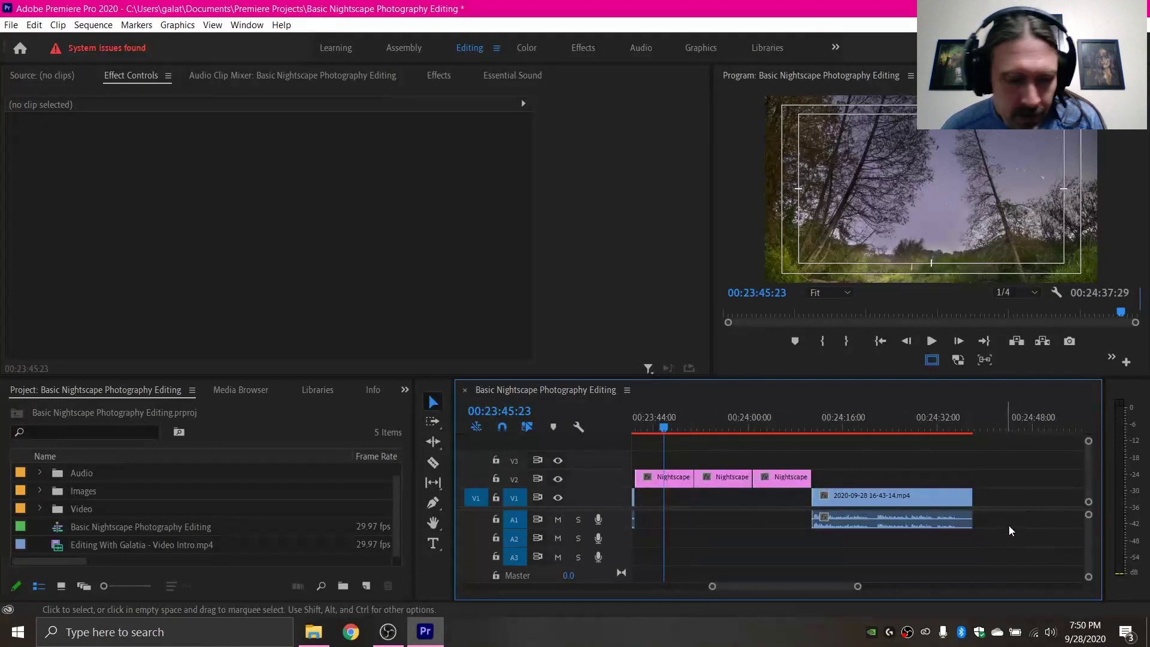
scroll(1006, 522, up, 3)
click(888, 422)
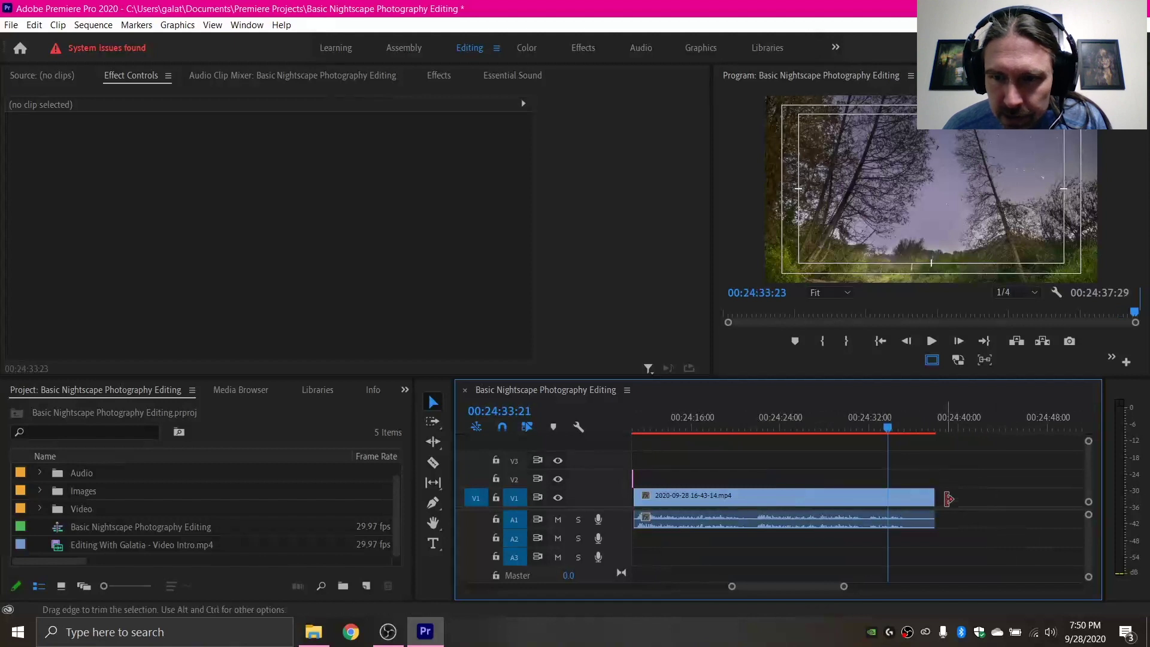
Play to 00:24:35:09 and split the last tutorial clip there with the Razor tool.
key(space)
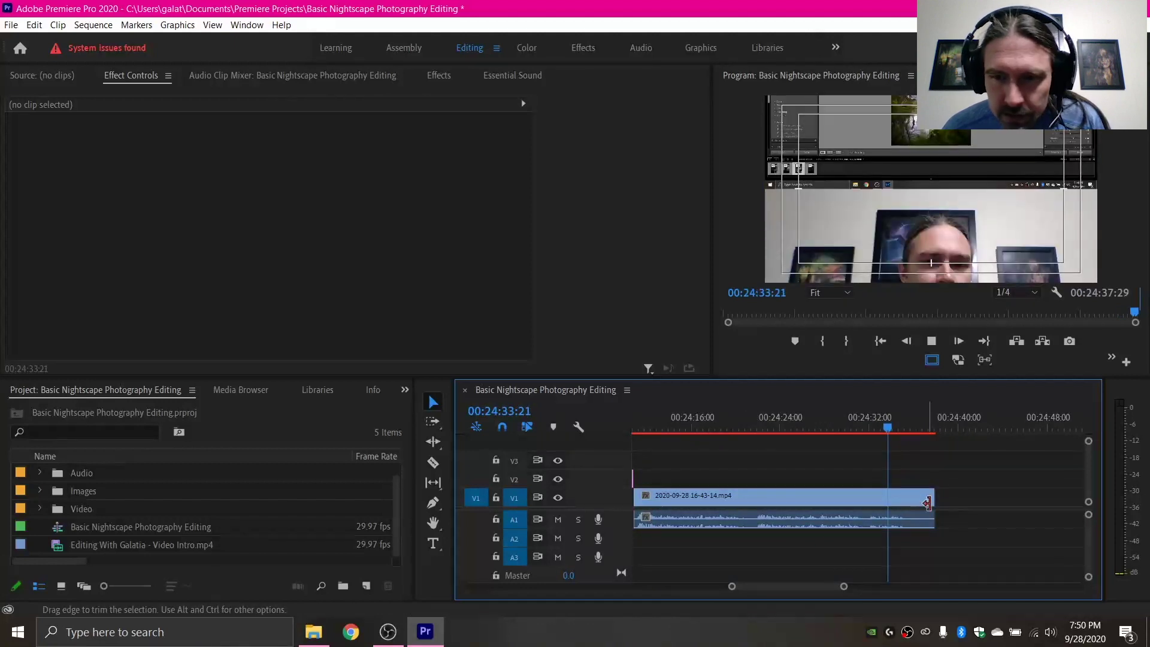
key(space)
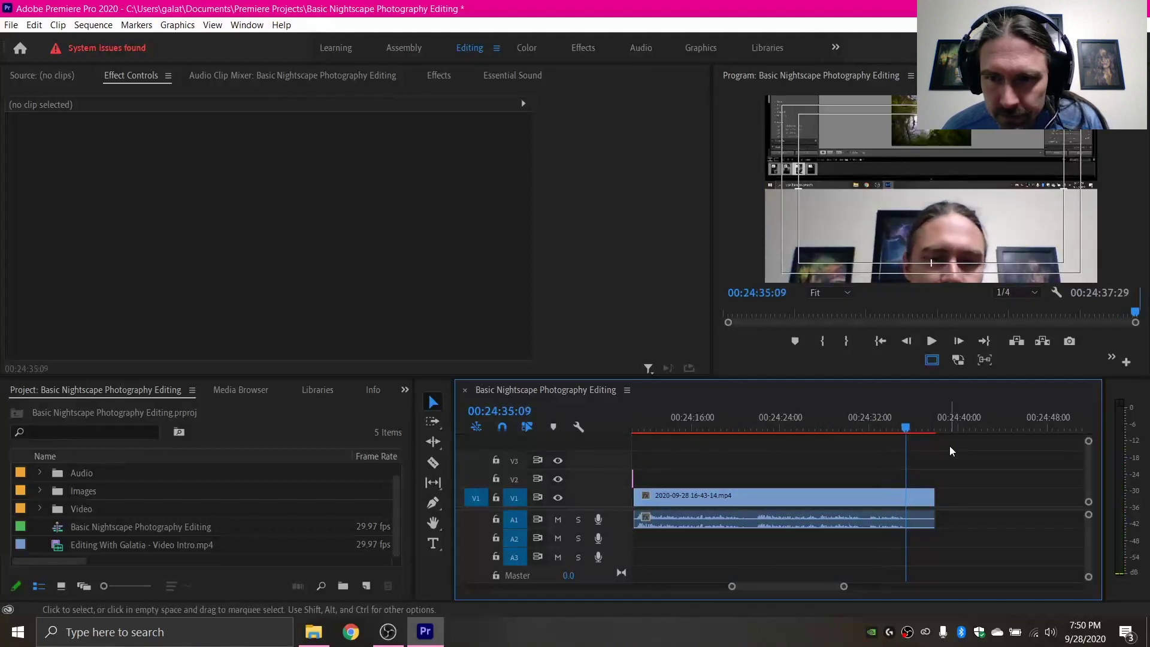
key(c)
click(907, 497)
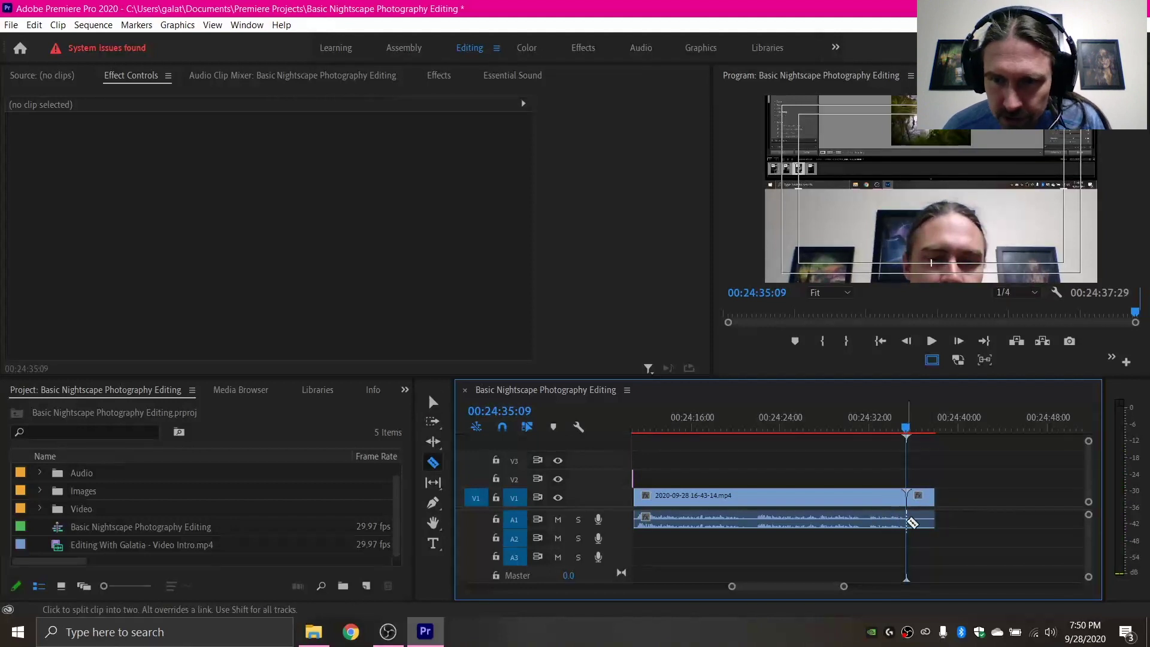
Delete the leftover piece after the cut and zoom out to show the whole sequence.
key(v)
click(925, 505)
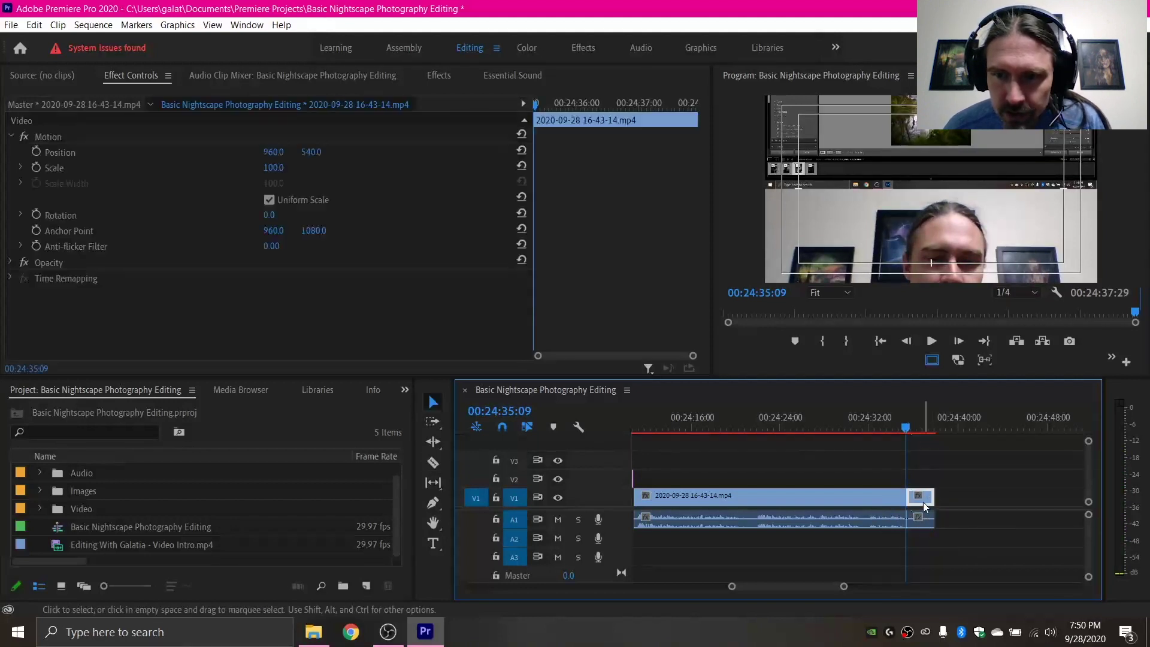
shift+click(925, 505)
shift+click(925, 522)
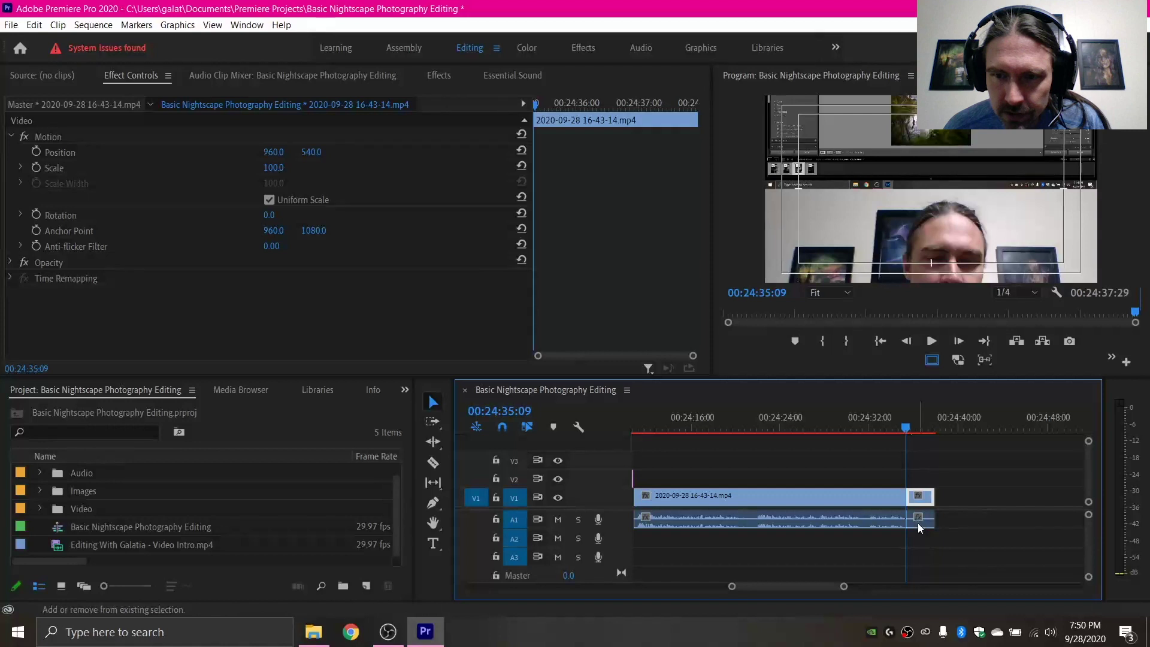
key(Delete)
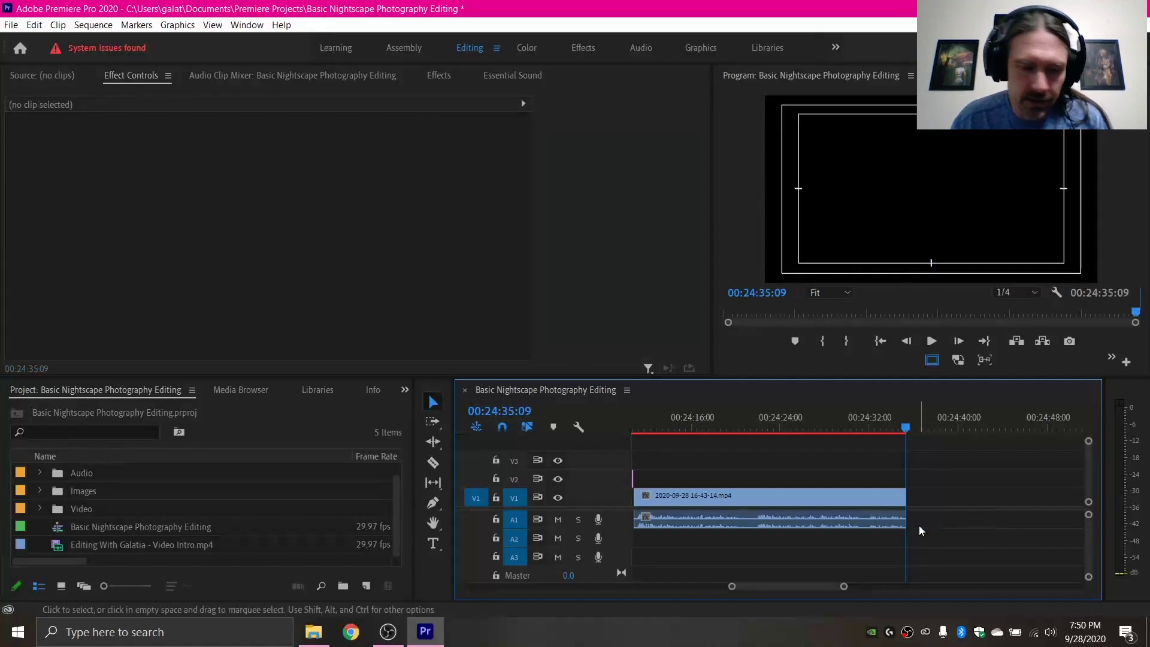
key(minus)
key(minus)
key(minus)
key(minus)
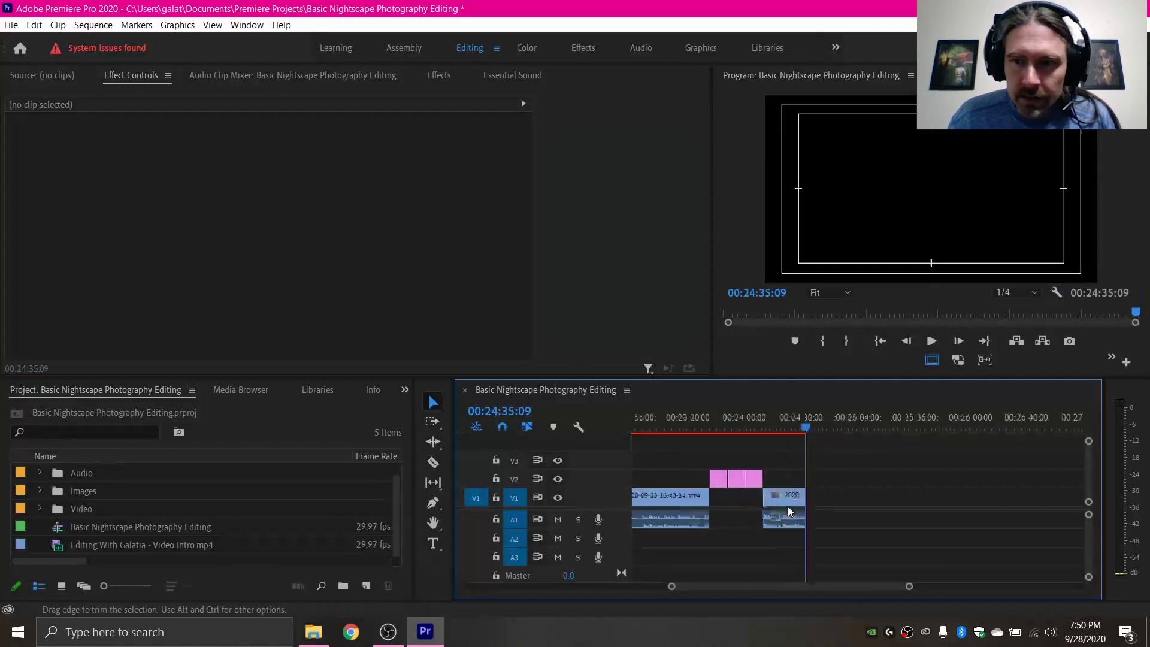
key(minus)
key(minus)
key(minus)
key(minus)
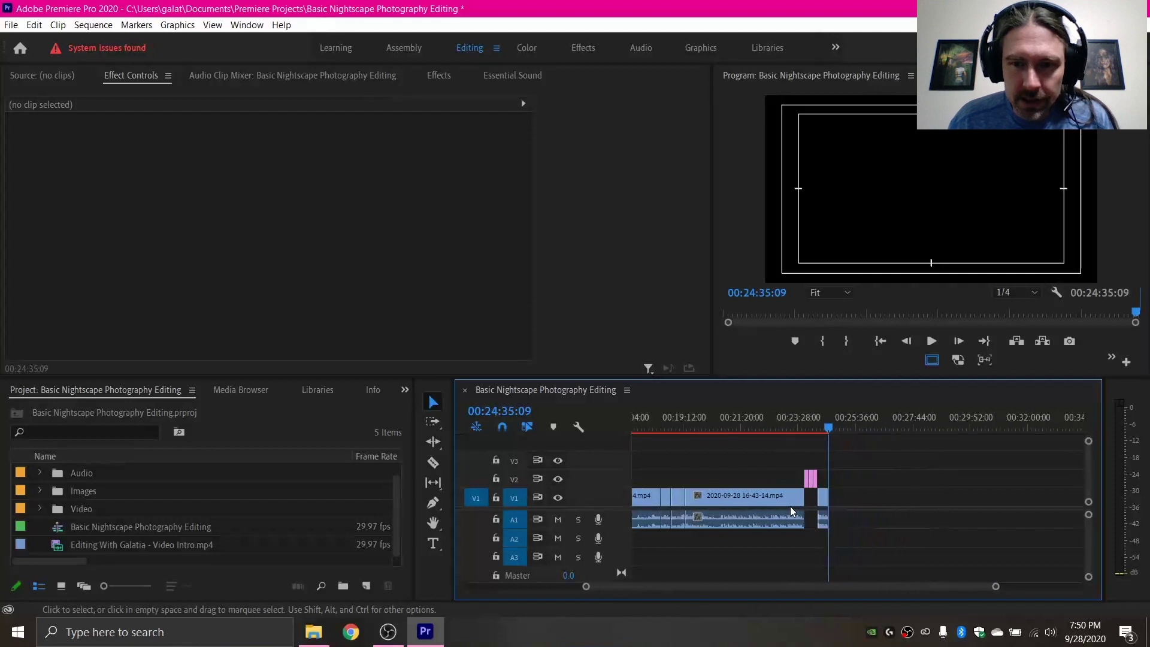
key(minus)
key(minus)
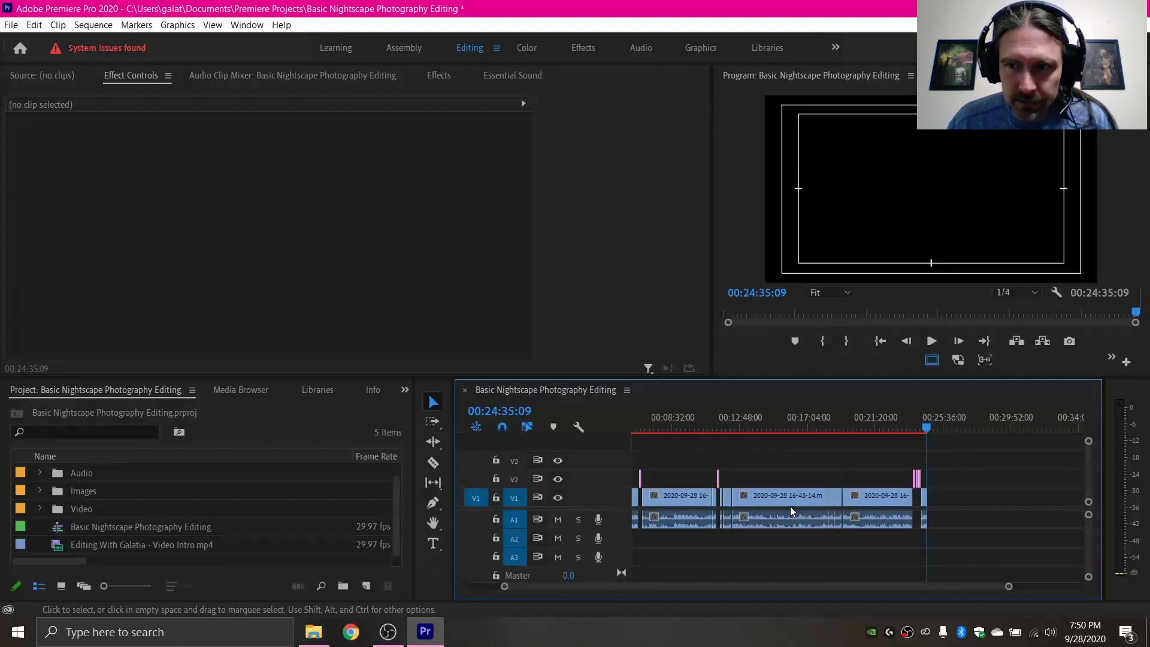